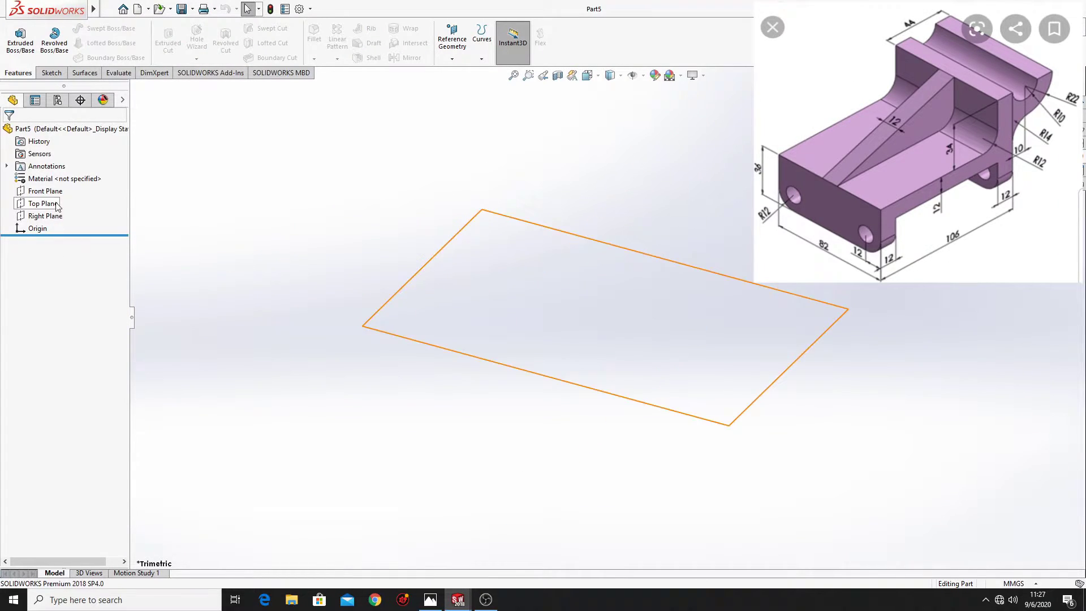
Start a sketch on the Front Plane and draw the stepped base outline from the origin, raising the right edge.
{"action": "left_click", "coordinate": [44, 191]}
{"action": "left_click", "coordinate": [65, 178]}
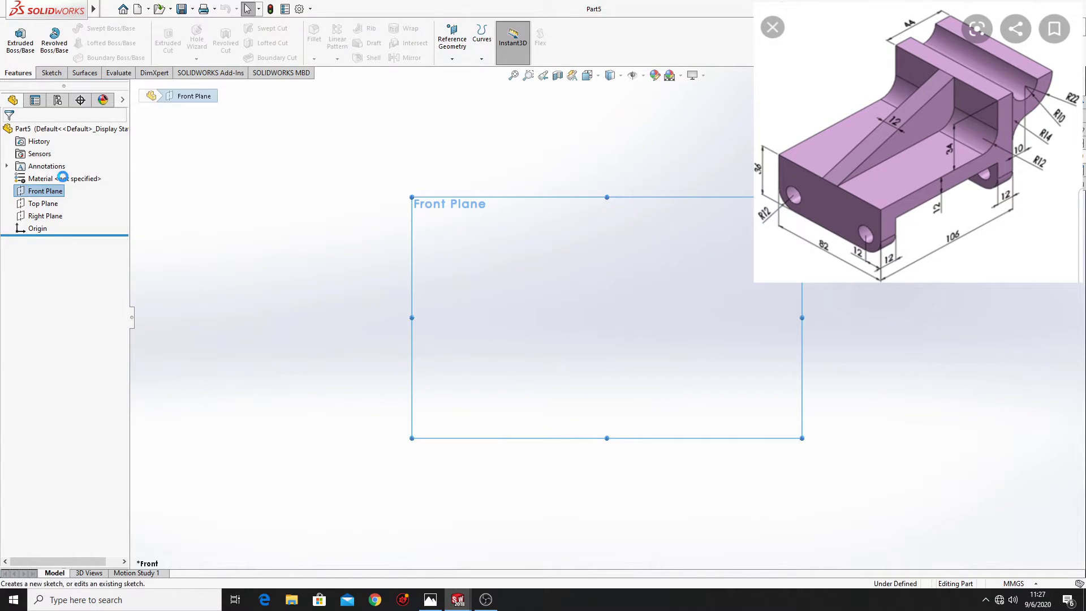
{"action": "left_click", "coordinate": [74, 32]}
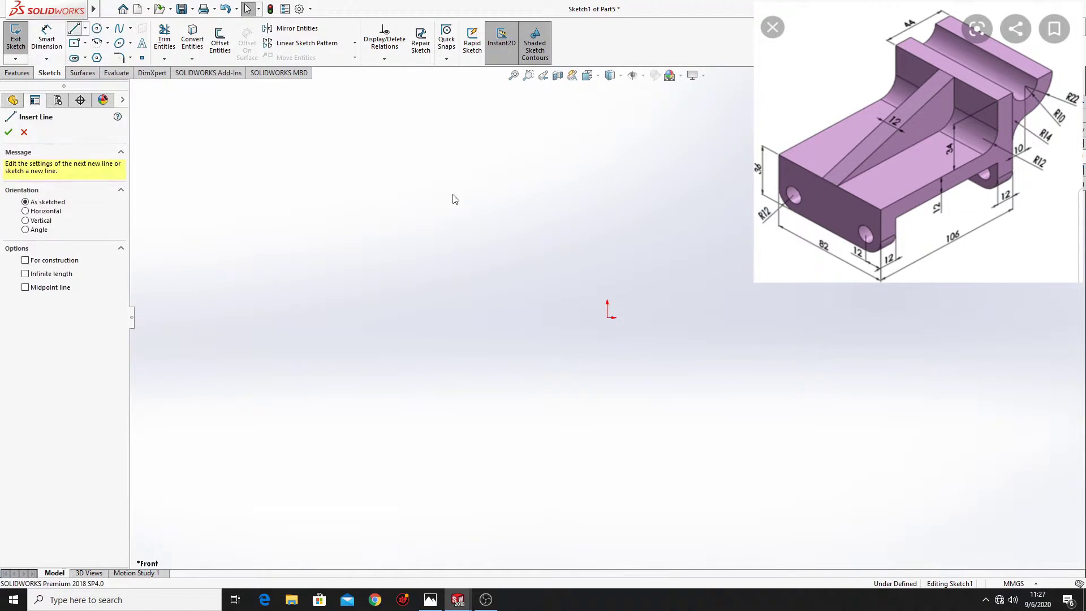
{"action": "middle_click_drag", "start_coordinate": [591, 274], "coordinate": [328, 286], "text": "ctrl"}
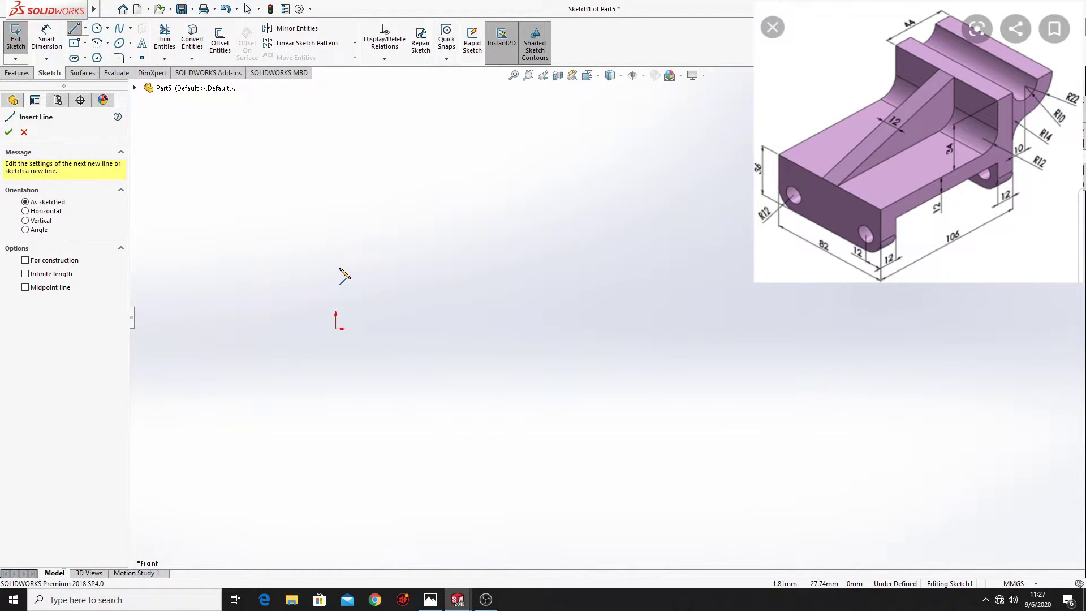
{"action": "left_click", "coordinate": [335, 305]}
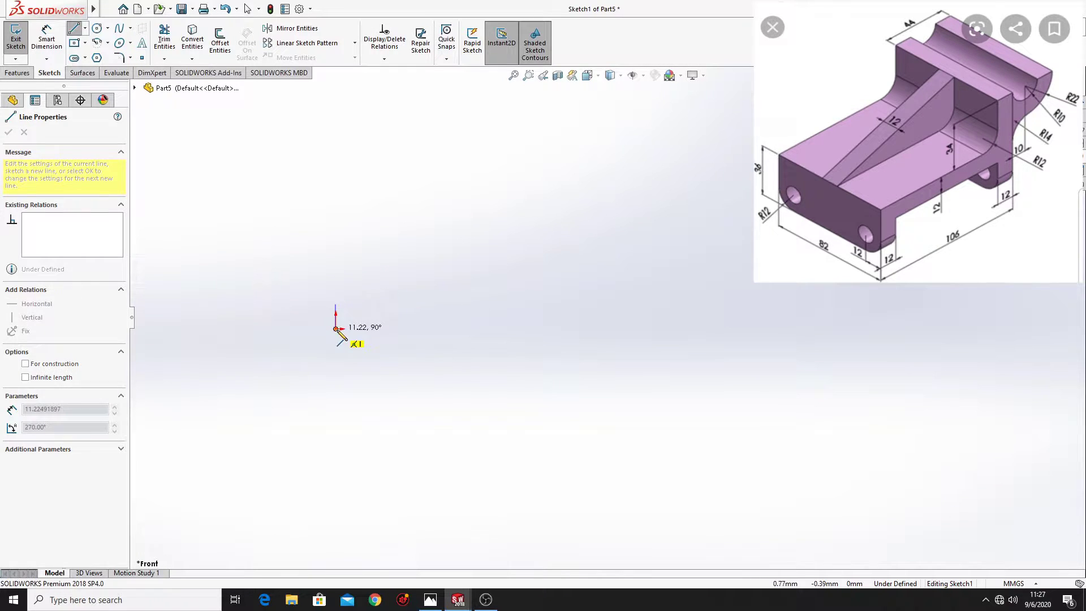
{"action": "left_click", "coordinate": [336, 329]}
{"action": "left_click", "coordinate": [353, 329]}
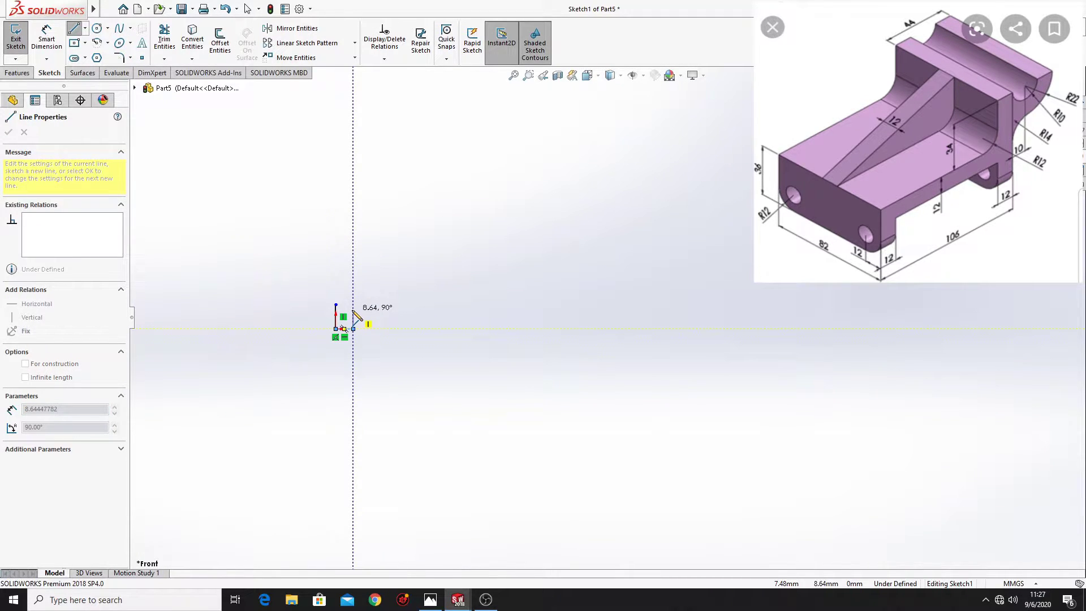
{"action": "left_click", "coordinate": [353, 312]}
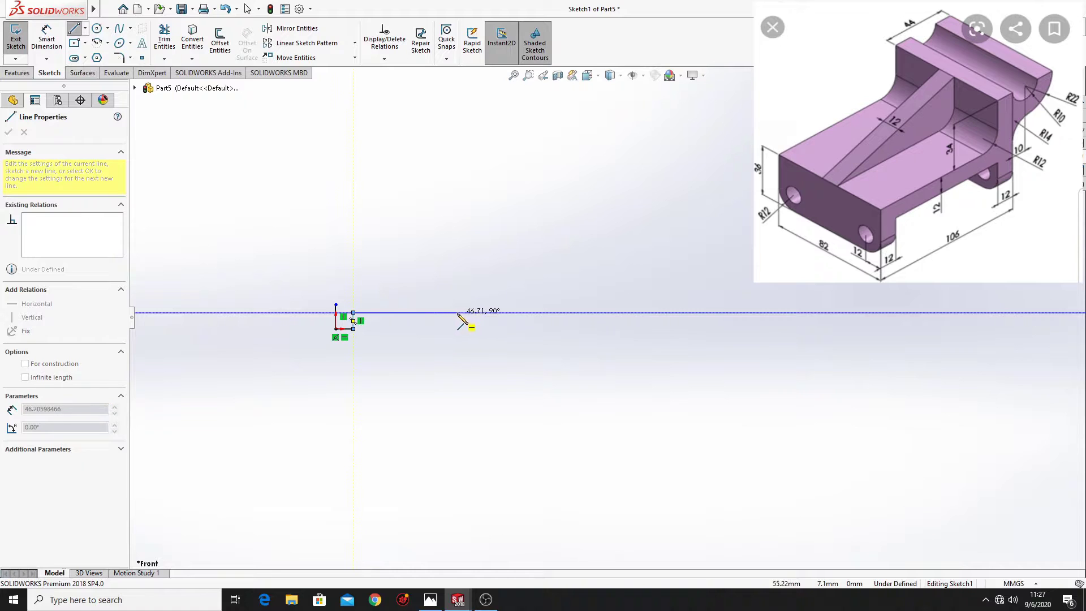
{"action": "left_click", "coordinate": [459, 313]}
{"action": "left_click", "coordinate": [459, 328]}
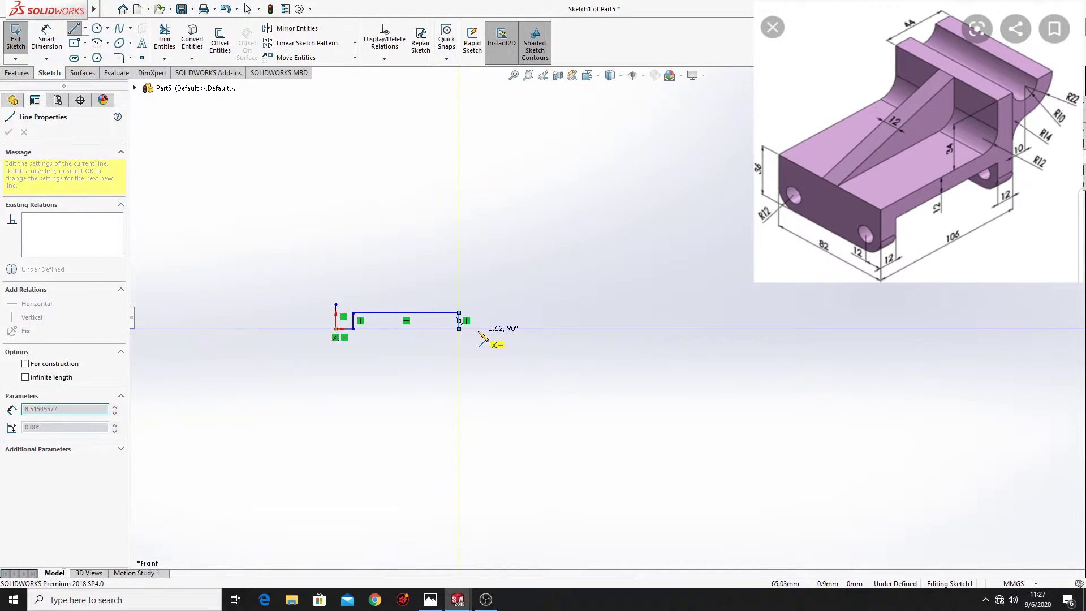
{"action": "left_click", "coordinate": [478, 329]}
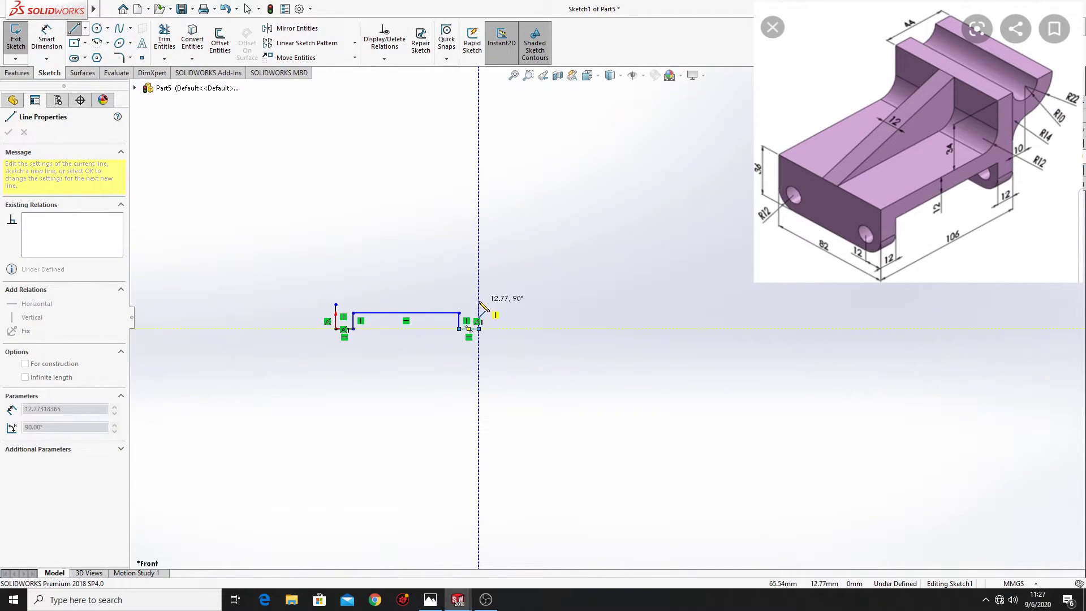
{"action": "left_click", "coordinate": [479, 305]}
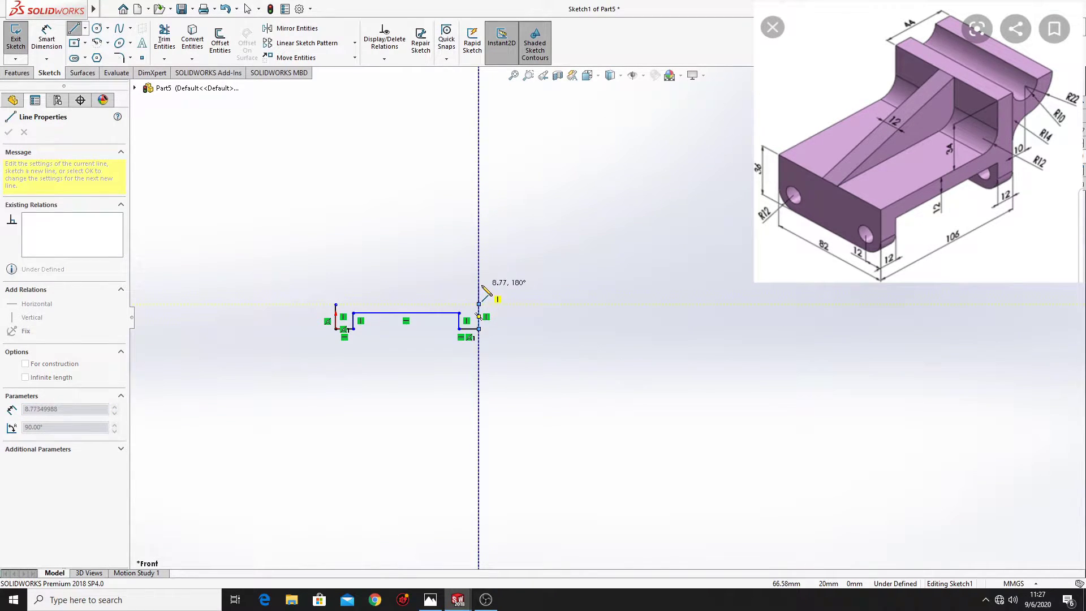
{"action": "right_click", "coordinate": [482, 294]}
{"action": "left_click", "coordinate": [498, 294]}
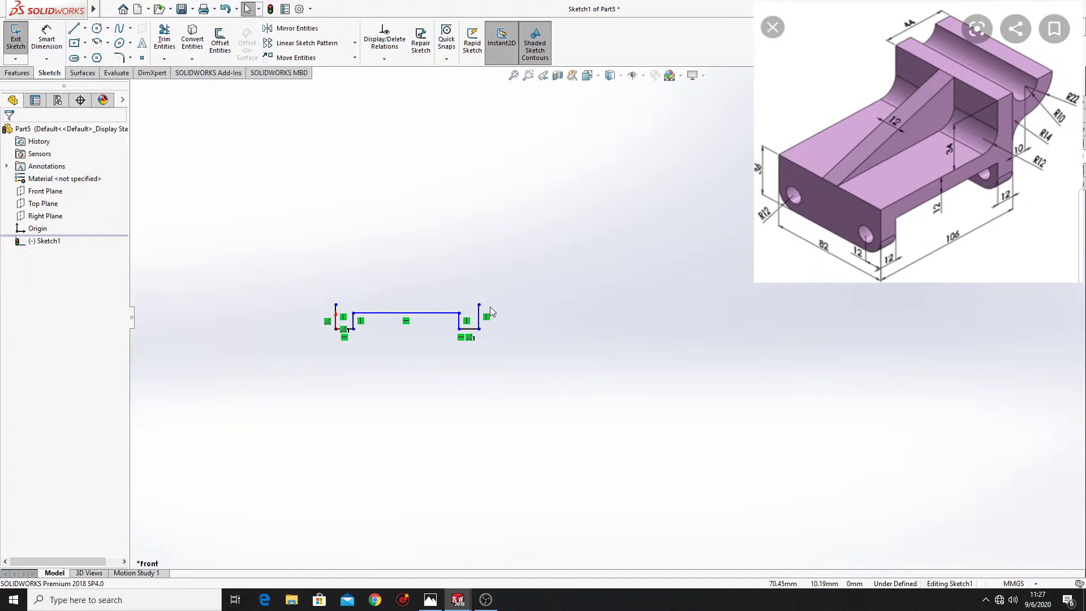
{"action": "left_click_drag", "start_coordinate": [480, 304], "coordinate": [482, 287]}
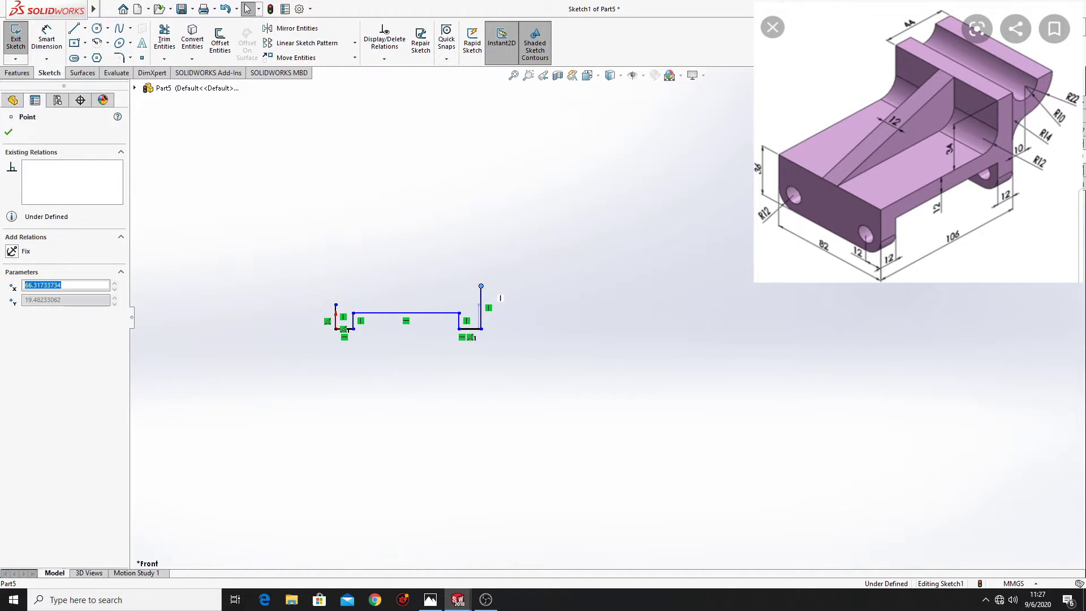
{"action": "left_click", "coordinate": [240, 235]}
Add the upper horizontal line, the upright and the short top segment, then straighten and heighten the profile.
{"action": "left_click", "coordinate": [74, 30]}
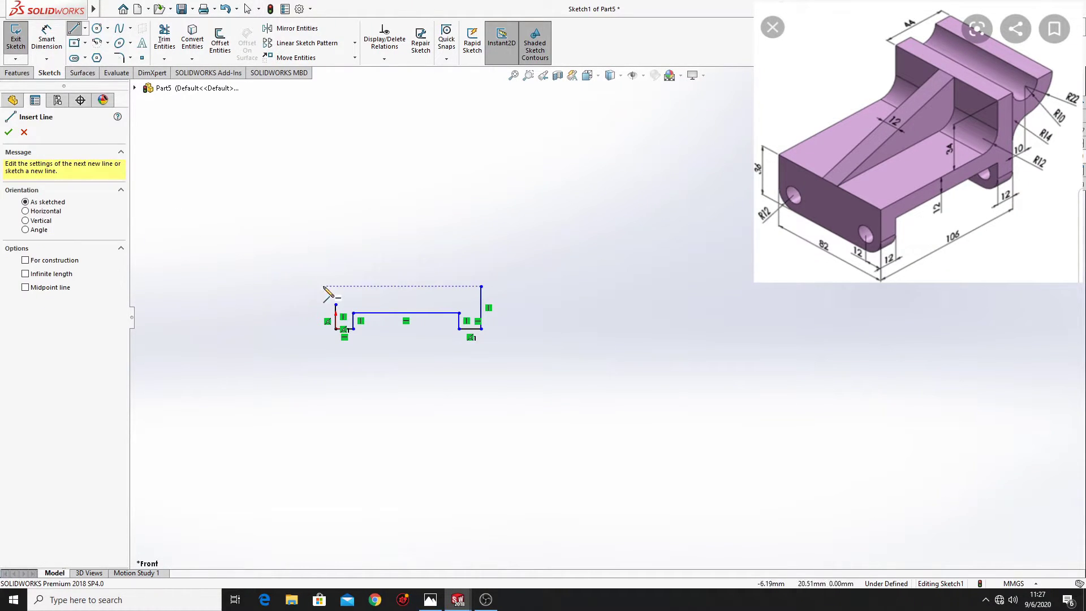
{"action": "left_click", "coordinate": [336, 304]}
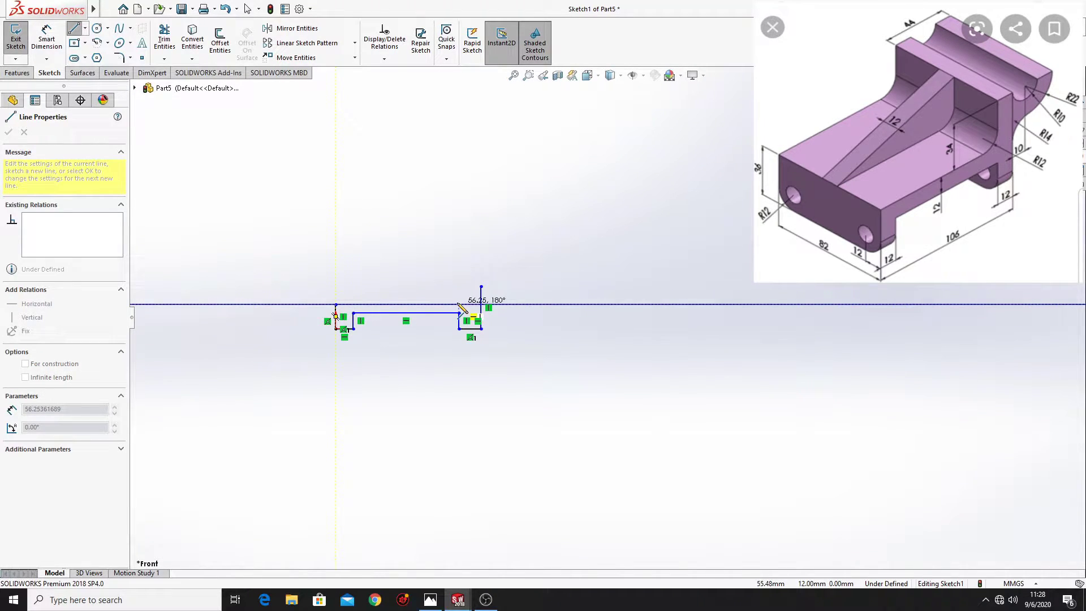
{"action": "left_click", "coordinate": [459, 305]}
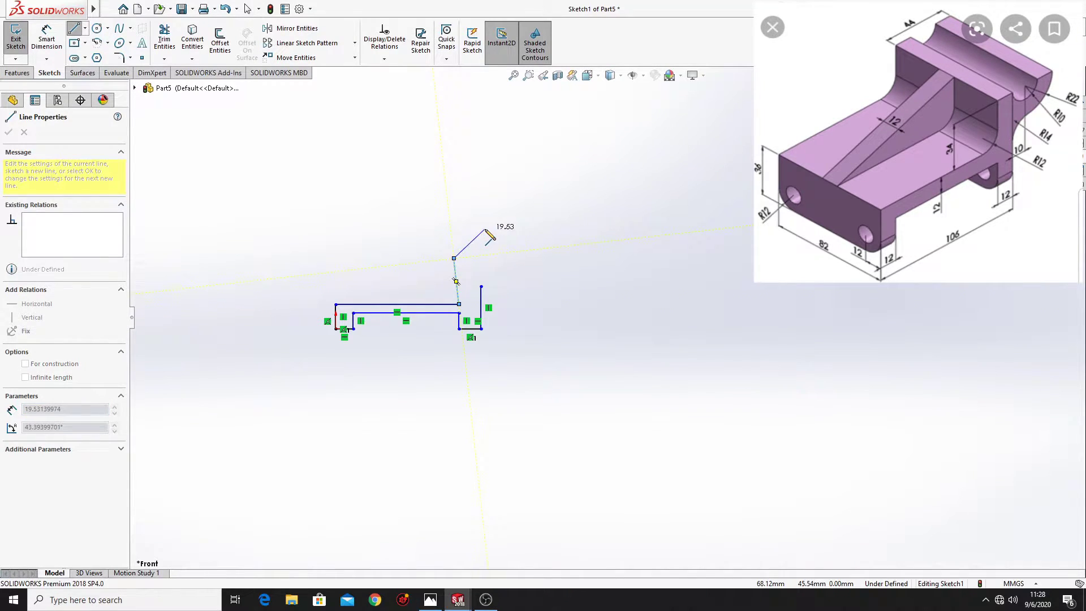
{"action": "right_click", "coordinate": [456, 259]}
{"action": "left_click", "coordinate": [455, 258]}
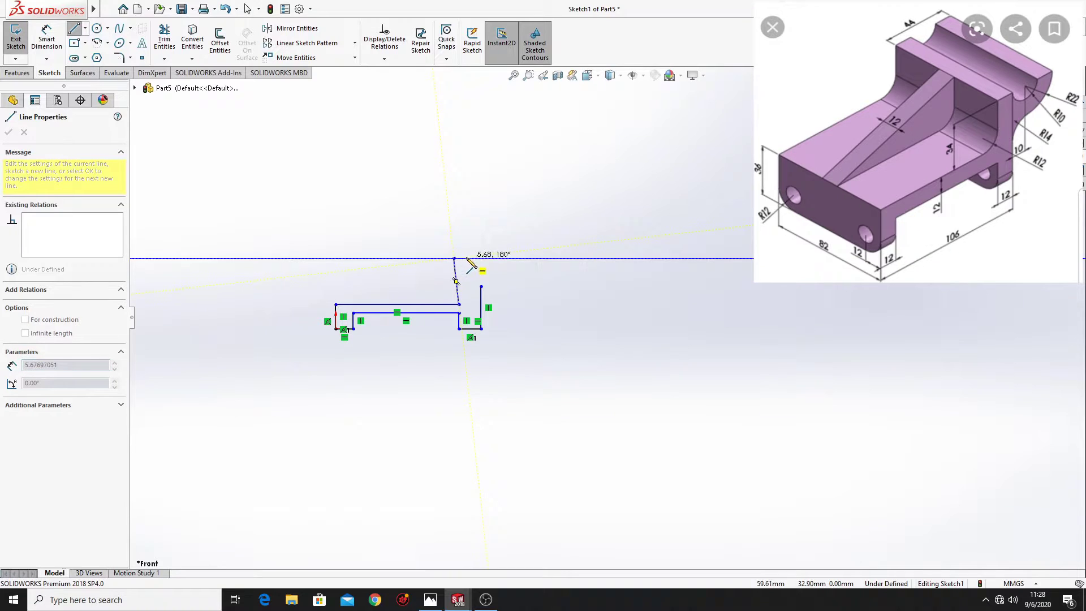
{"action": "left_click", "coordinate": [481, 259]}
{"action": "right_click", "coordinate": [504, 254]}
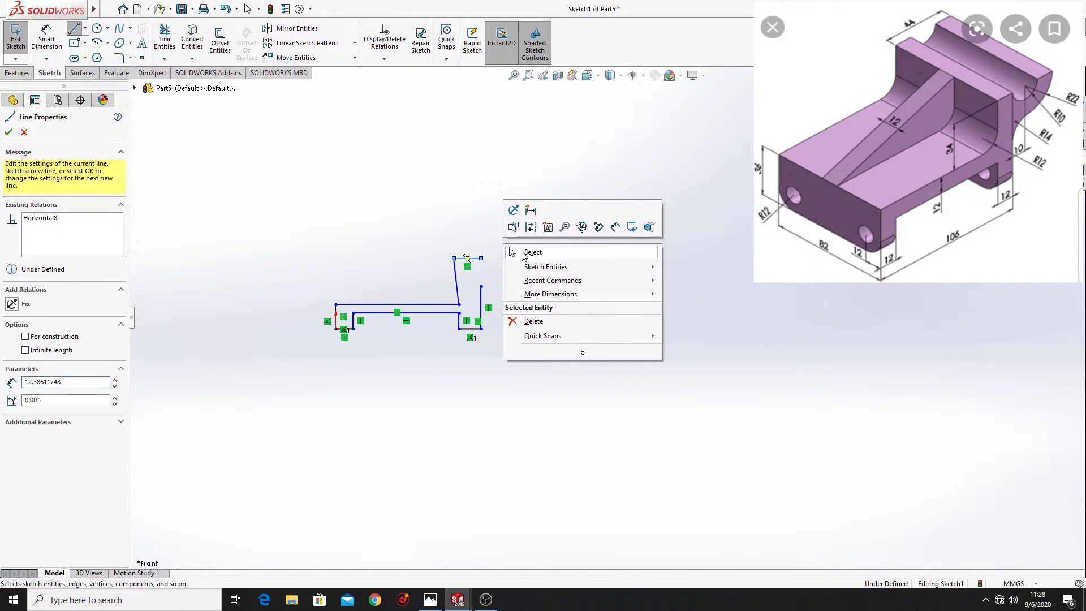
{"action": "left_click", "coordinate": [523, 250]}
{"action": "left_click_drag", "start_coordinate": [455, 259], "coordinate": [459, 257]}
{"action": "left_click", "coordinate": [568, 273]}
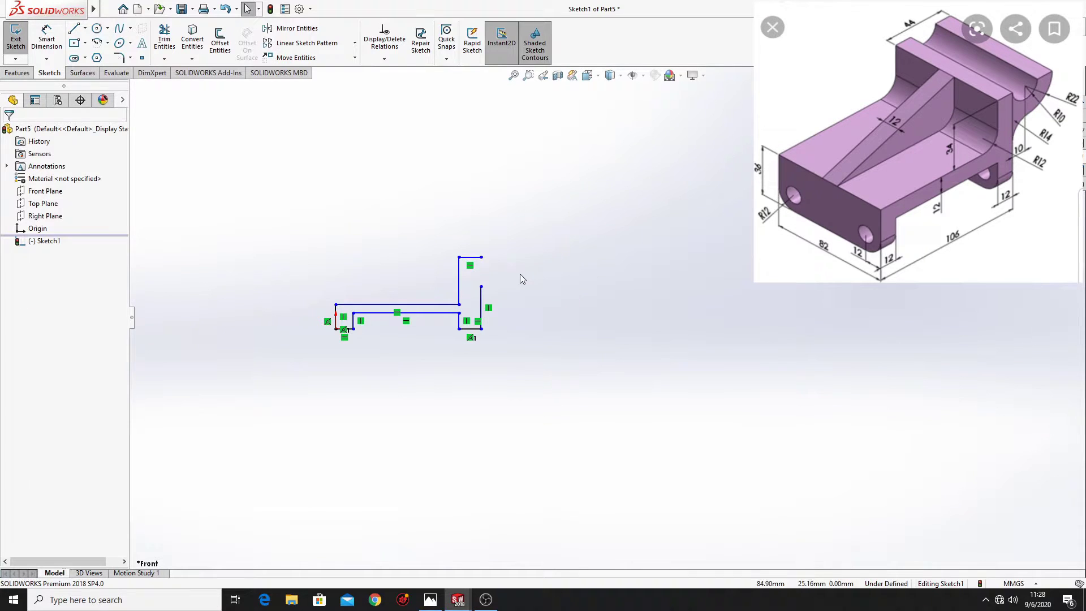
{"action": "scroll", "coordinate": [514, 276], "scroll_direction": "down", "scroll_amount": 2}
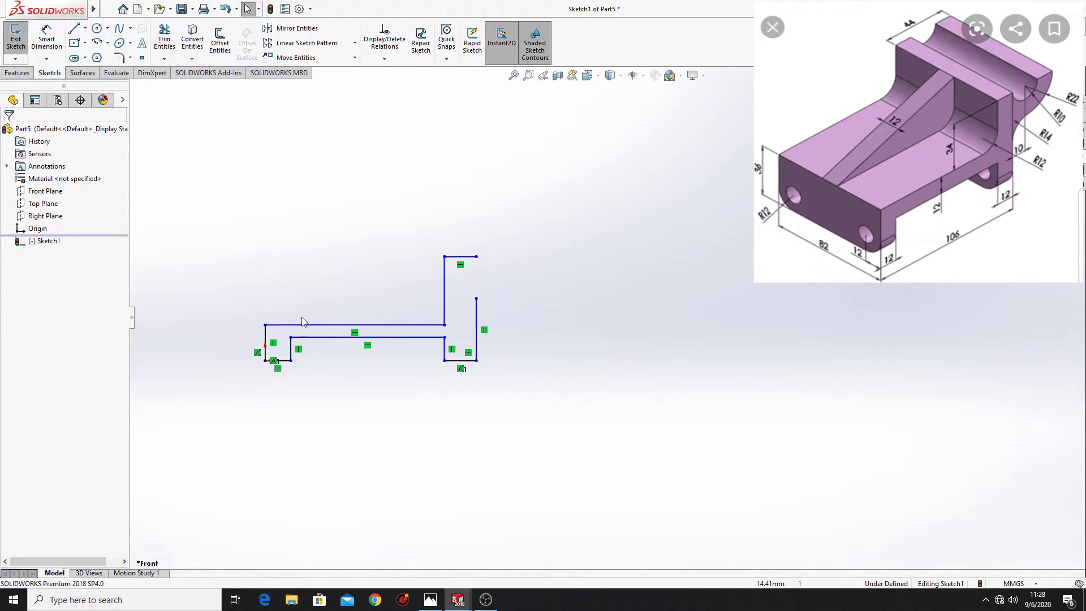
{"action": "left_click_drag", "start_coordinate": [266, 327], "coordinate": [276, 304]}
{"action": "mouse_move", "coordinate": [564, 332]}
{"action": "middle_mouse_down", "text": "ctrl"}
{"action": "mouse_move", "coordinate": [531, 327]}
{"action": "mouse_move", "coordinate": [455, 371]}
{"action": "mouse_move", "coordinate": [491, 374]}
{"action": "middle_mouse_up", "text": "ctrl"}
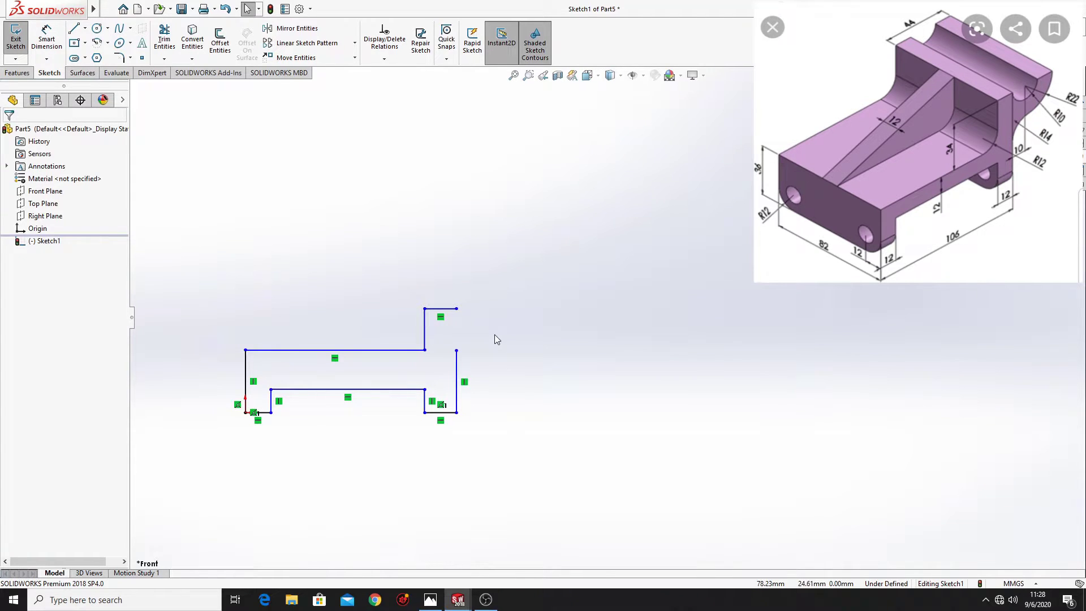
Draw a half-round notch arc on the top edge with a short horizontal line to its right.
{"action": "left_click", "coordinate": [97, 43]}
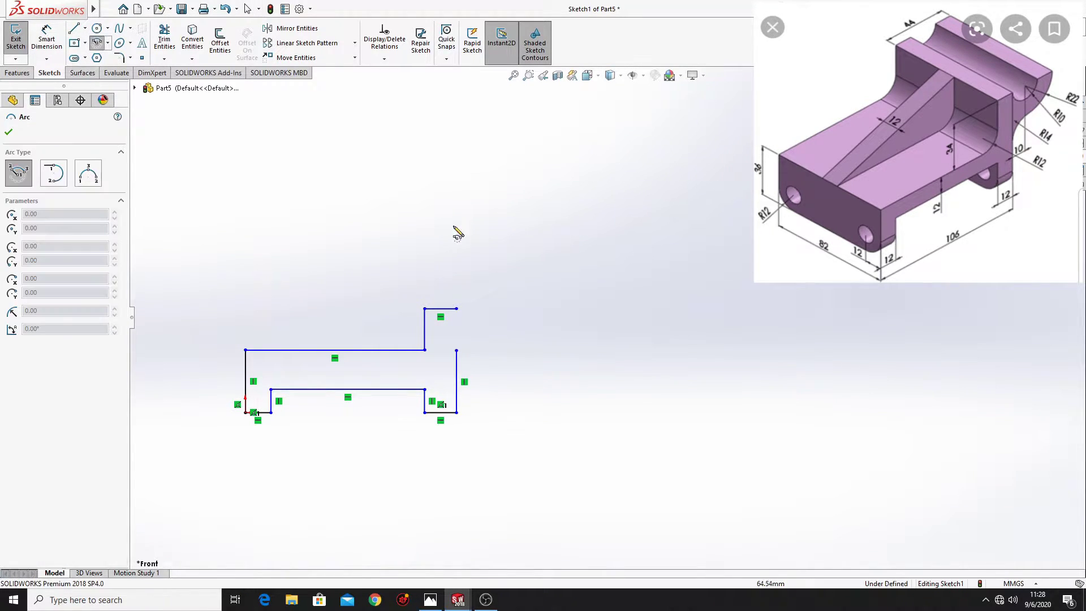
{"action": "left_click", "coordinate": [477, 301]}
{"action": "left_click", "coordinate": [456, 308]}
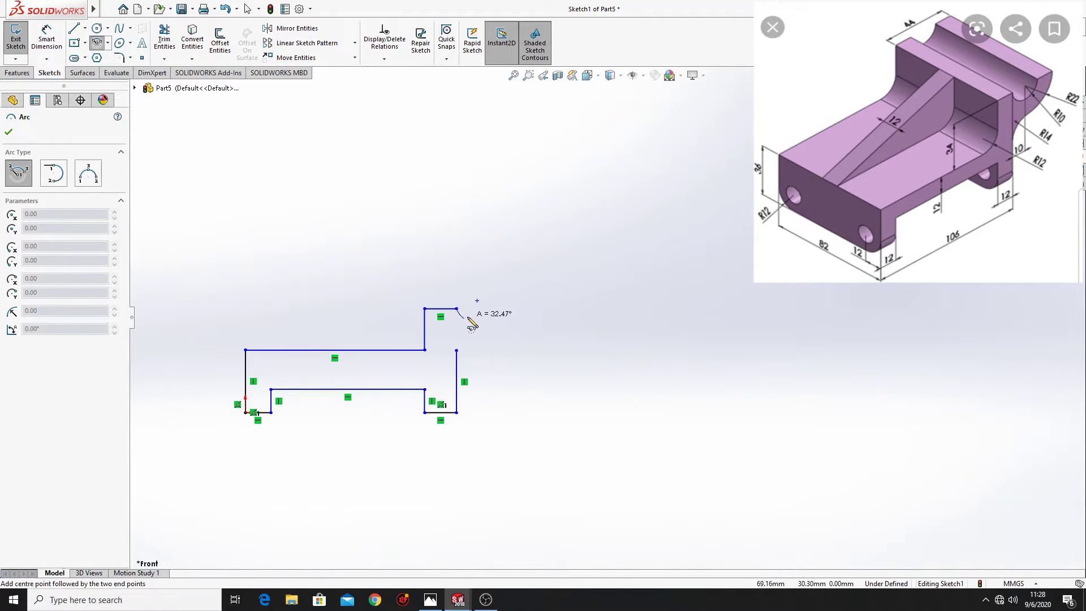
{"action": "left_click", "coordinate": [497, 309]}
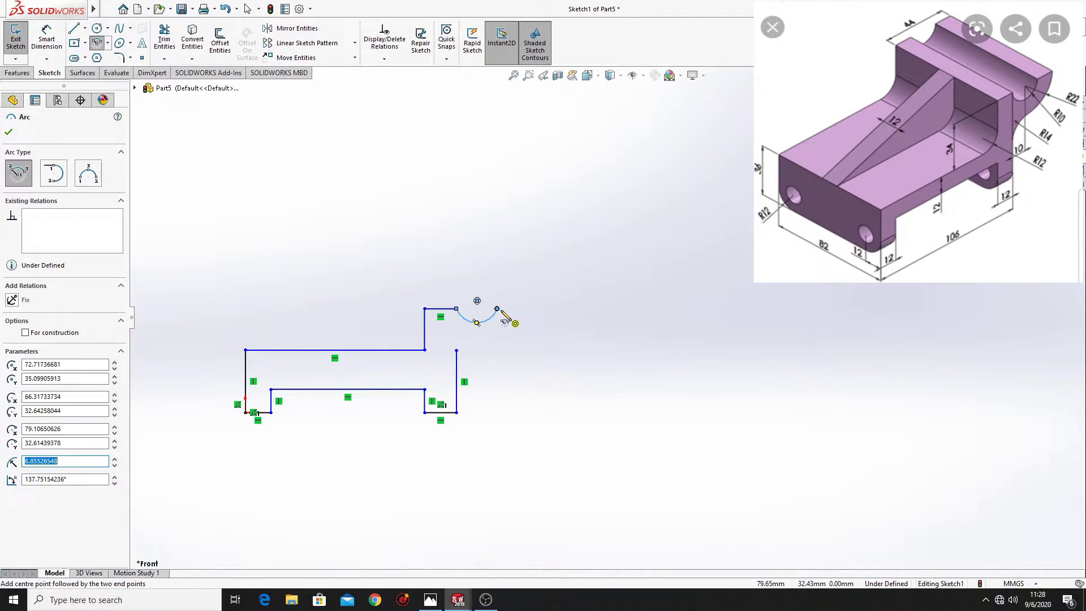
{"action": "right_click", "coordinate": [552, 304]}
{"action": "left_click", "coordinate": [566, 304]}
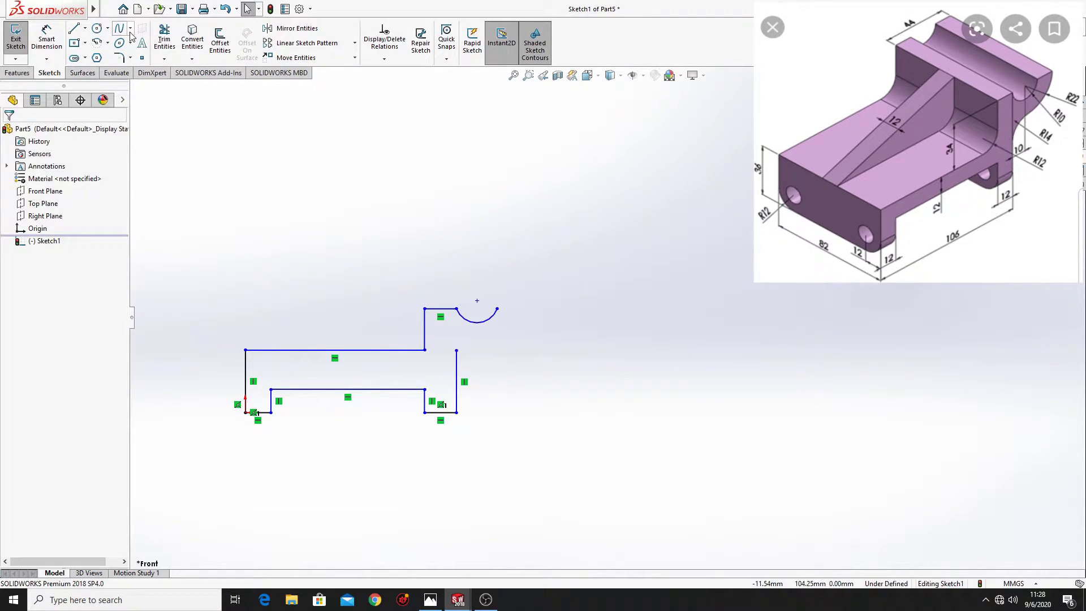
{"action": "left_click", "coordinate": [75, 29]}
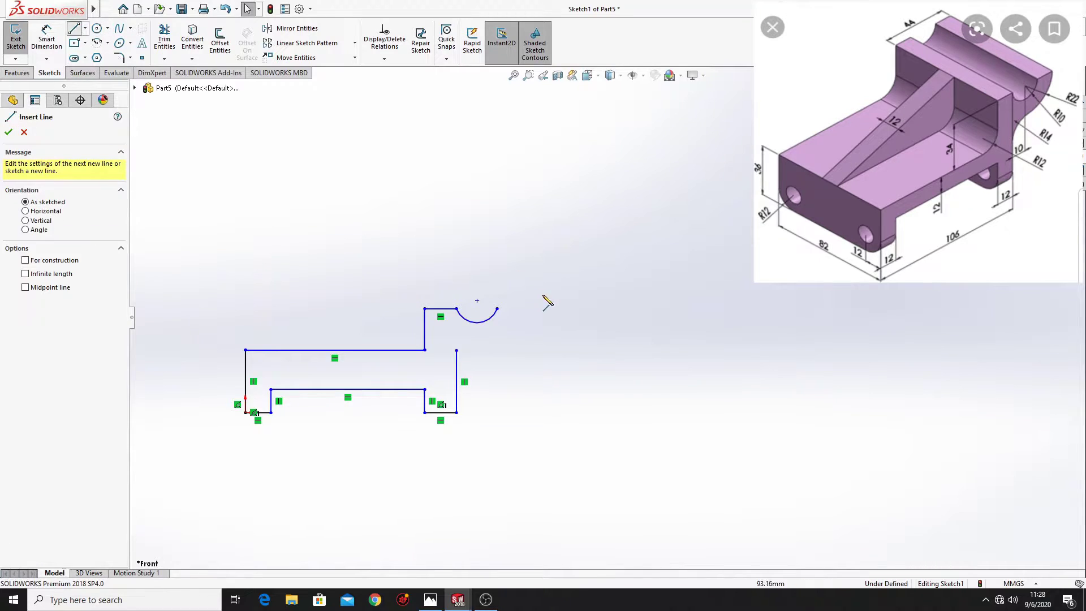
{"action": "left_click", "coordinate": [497, 309]}
{"action": "left_click", "coordinate": [514, 308]}
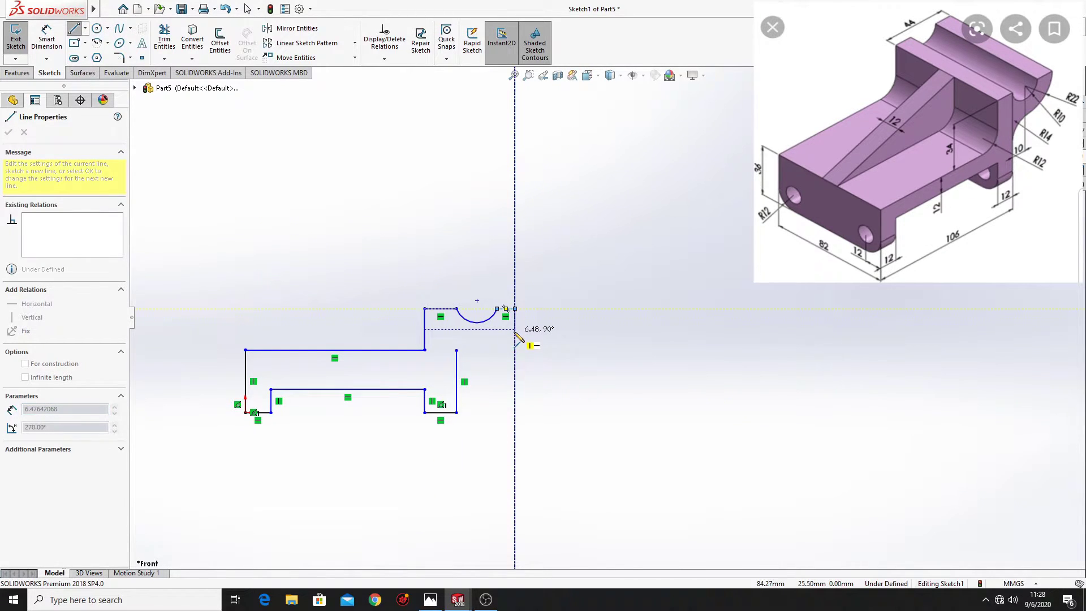
{"action": "right_click", "coordinate": [575, 235]}
{"action": "left_click", "coordinate": [582, 241]}
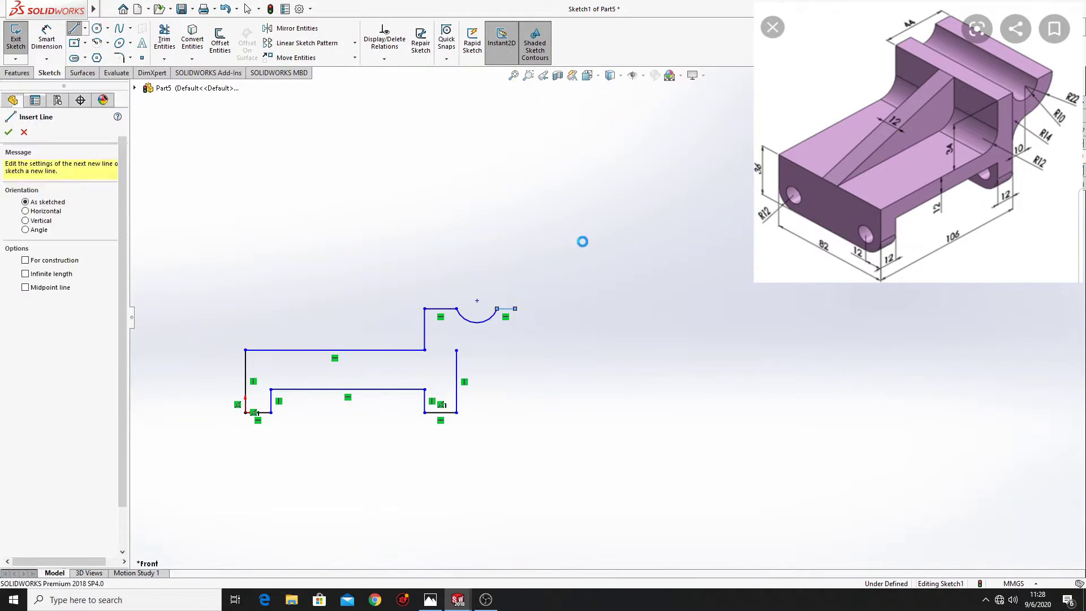
Draw an outer arc around the notch centre and join its end to the right edge.
{"action": "left_click", "coordinate": [98, 43]}
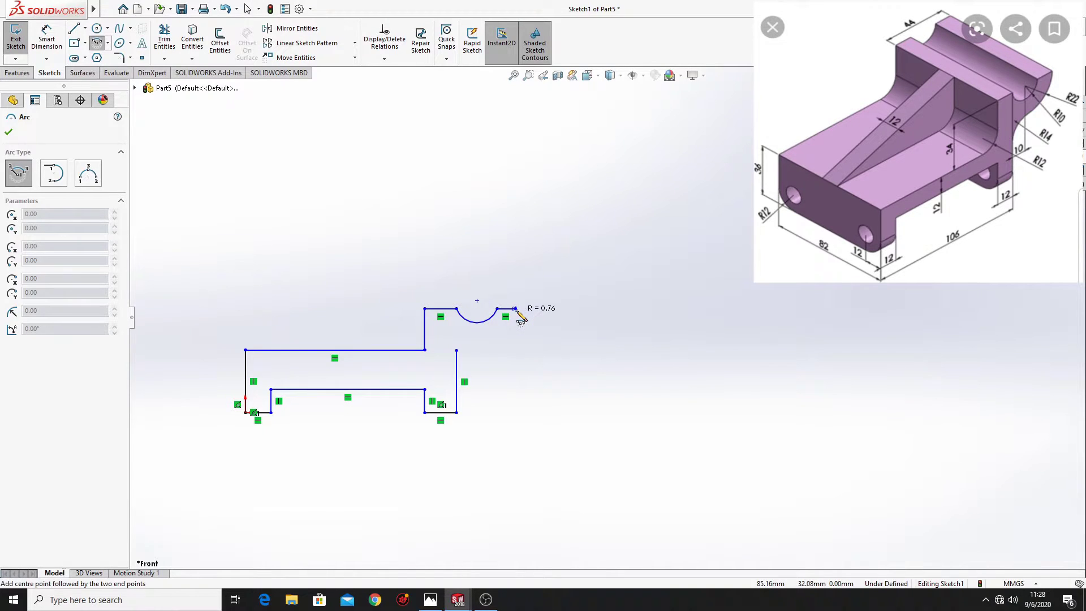
{"action": "key", "text": "Escape"}
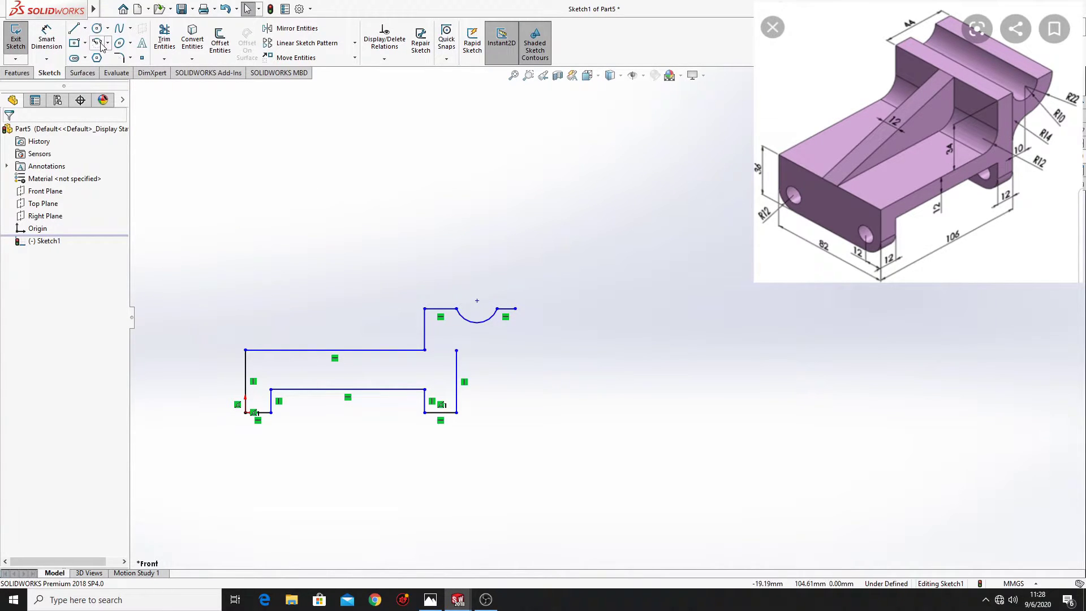
{"action": "left_click", "coordinate": [98, 44]}
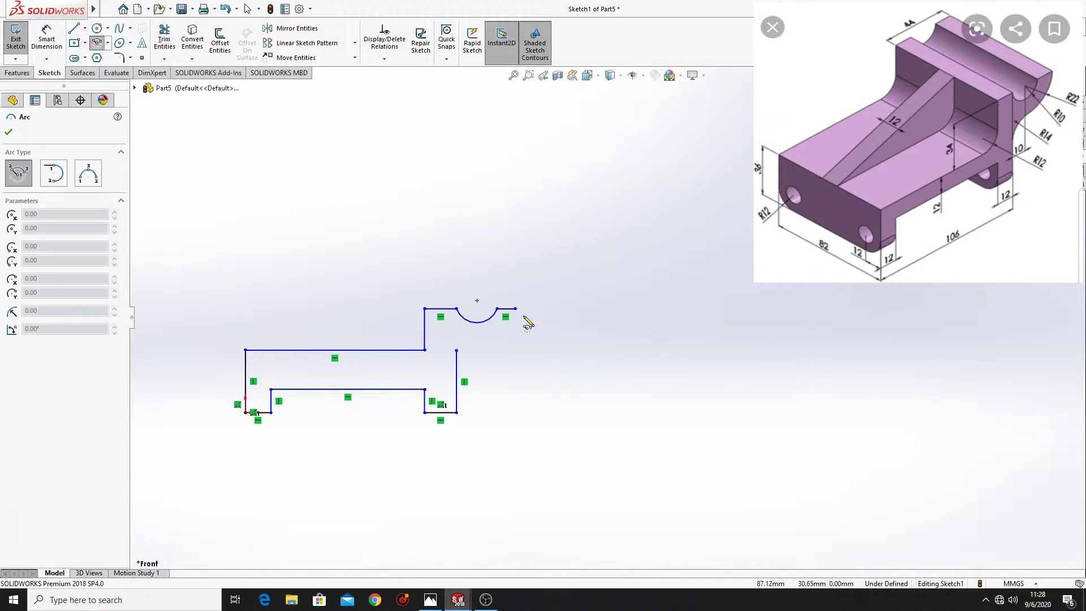
{"action": "left_click", "coordinate": [477, 300]}
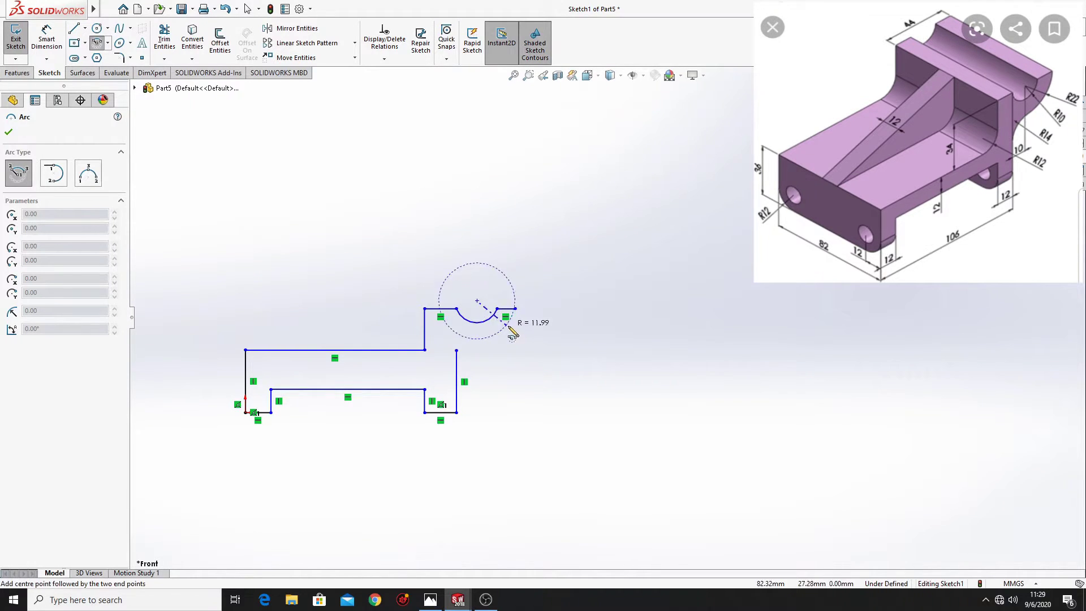
{"action": "left_click", "coordinate": [515, 309]}
{"action": "left_click", "coordinate": [483, 339]}
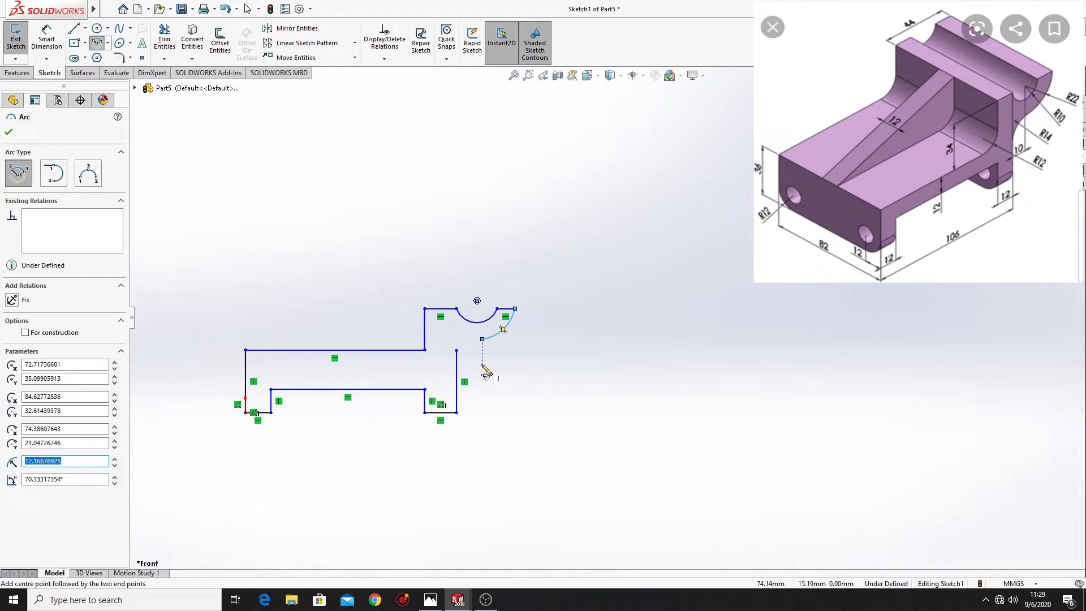
{"action": "left_click", "coordinate": [482, 364]}
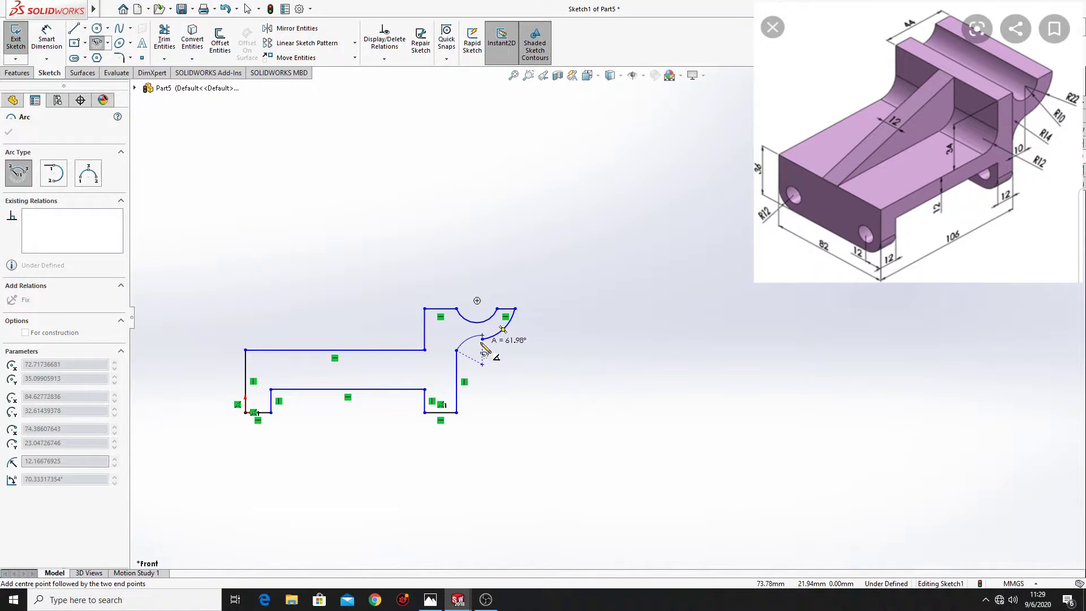
{"action": "left_click", "coordinate": [482, 339]}
{"action": "right_click", "coordinate": [548, 352]}
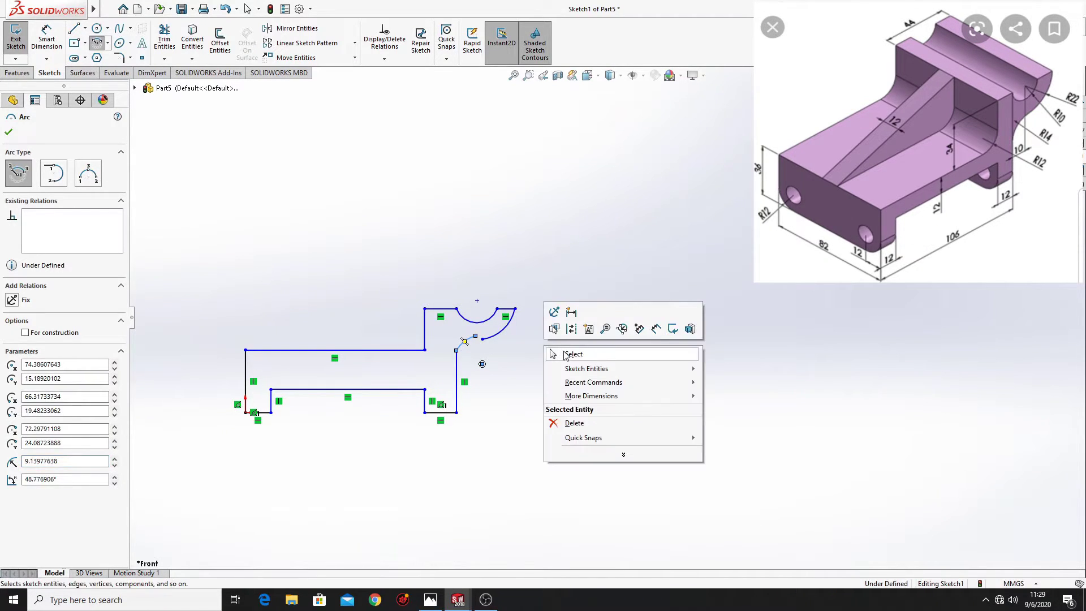
{"action": "left_click", "coordinate": [566, 354]}
{"action": "left_click_drag", "start_coordinate": [475, 337], "coordinate": [482, 339]}
{"action": "scroll", "coordinate": [541, 374], "scroll_direction": "down", "scroll_amount": 2}
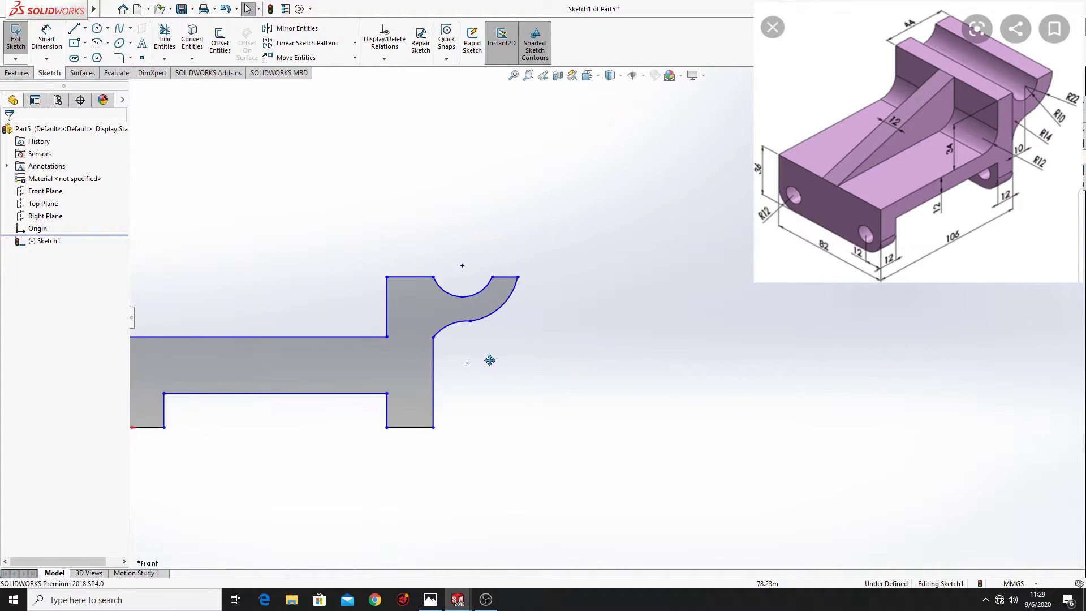
Dimension the left vertical edge at 36 mm and the left-to-right overall width at 106 mm.
{"action": "middle_click_drag", "start_coordinate": [492, 359], "coordinate": [613, 383], "text": "ctrl"}
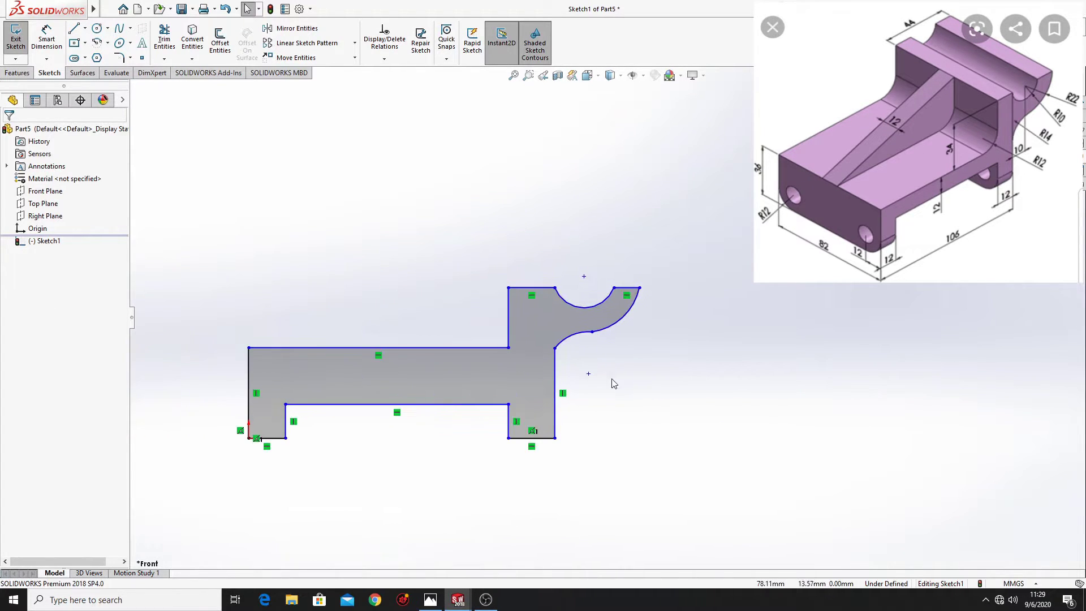
{"action": "left_click", "coordinate": [46, 39]}
{"action": "left_click", "coordinate": [249, 394]}
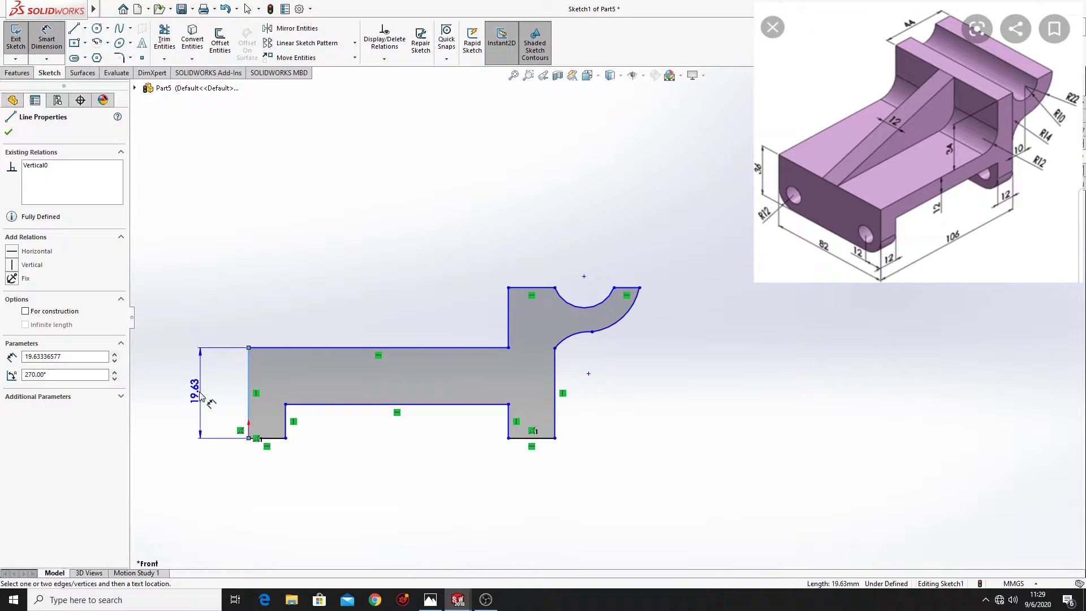
{"action": "left_click", "coordinate": [200, 390]}
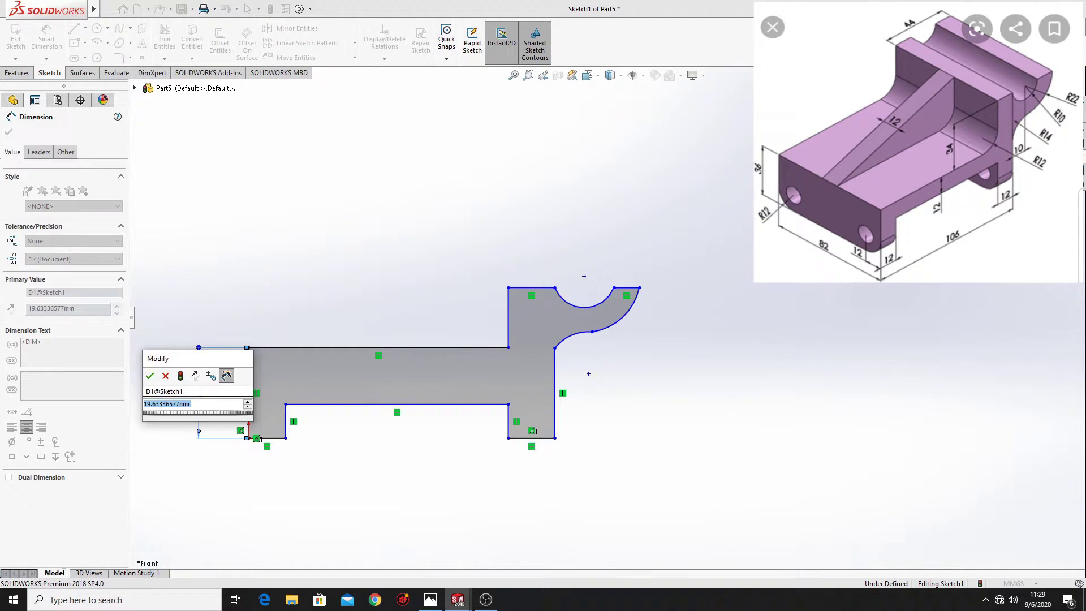
{"action": "type", "text": "36"}
{"action": "key", "text": "Return"}
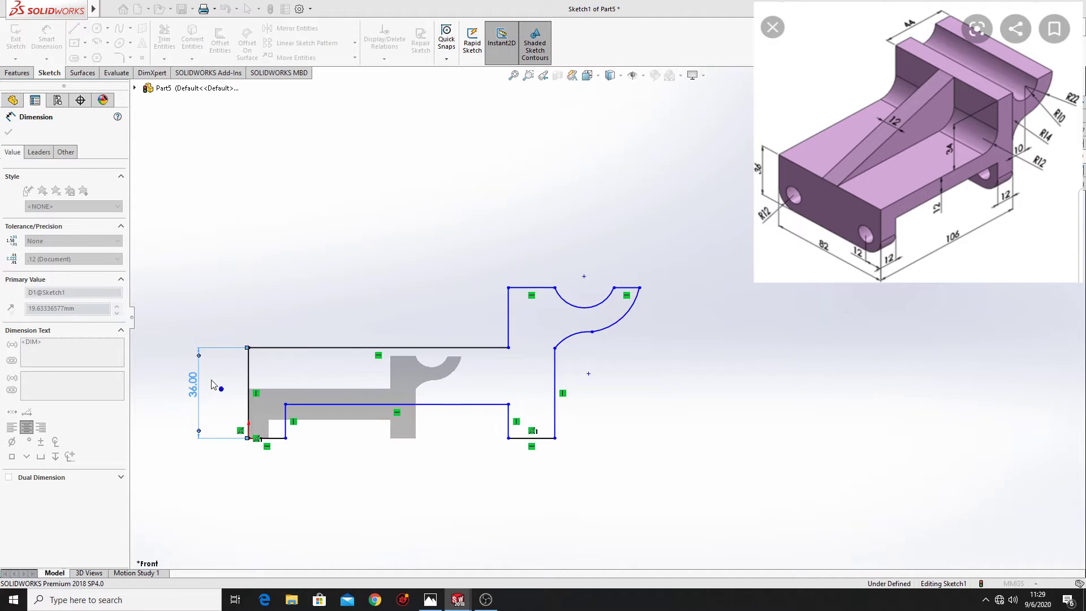
{"action": "left_click", "coordinate": [247, 393]}
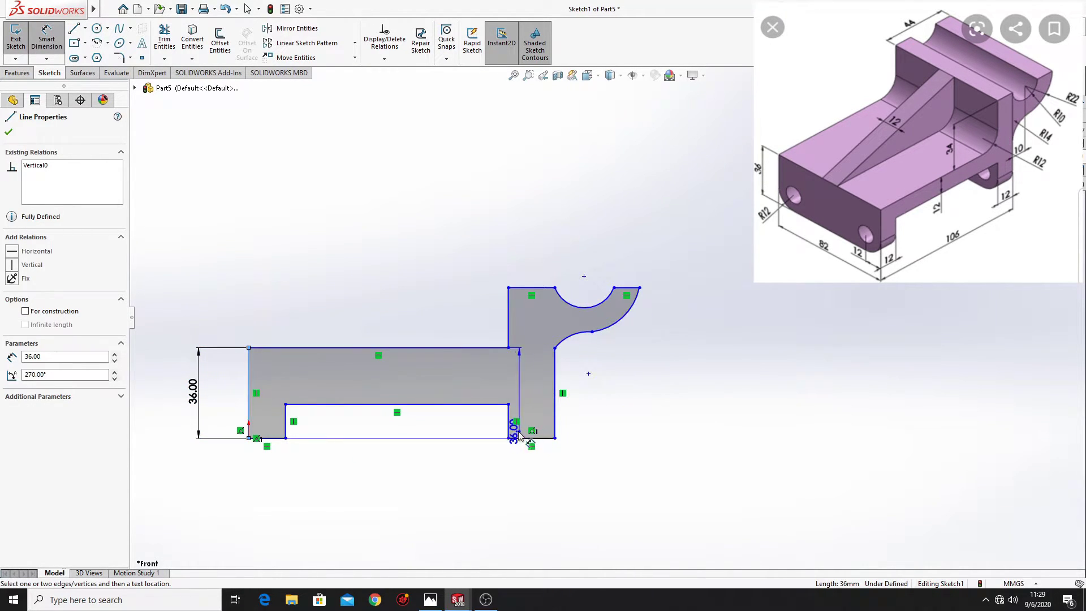
{"action": "left_click", "coordinate": [555, 427]}
{"action": "left_click", "coordinate": [310, 515]}
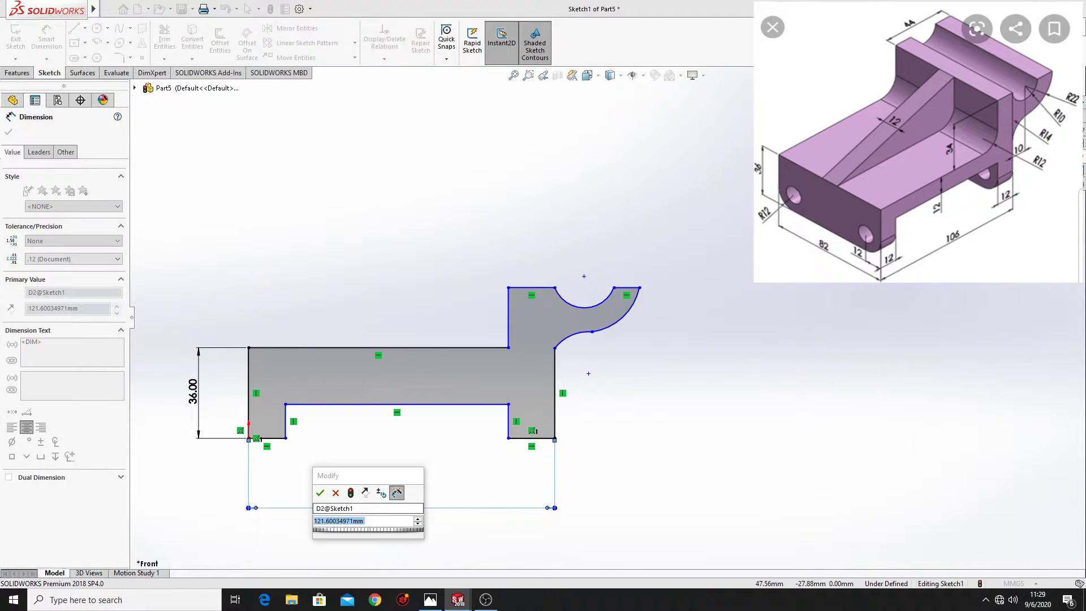
{"action": "type", "text": "106"}
{"action": "key", "text": "Return"}
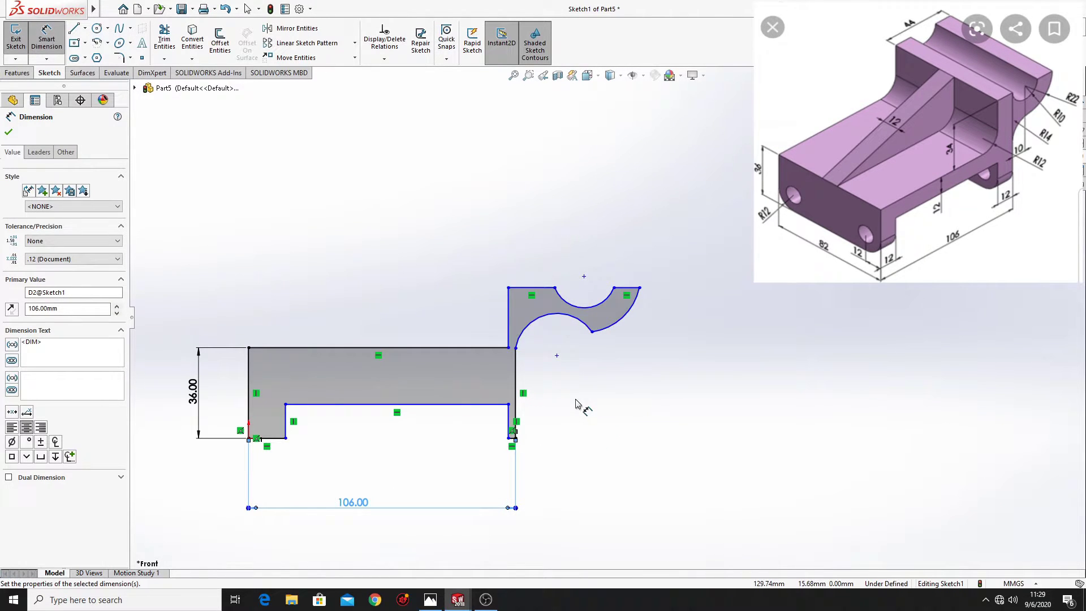
Add a horizontal relation between the top-right corner and the outer arc's lower endpoint.
{"action": "scroll", "coordinate": [582, 405], "scroll_direction": "down", "scroll_amount": 3}
{"action": "right_click", "coordinate": [636, 401]}
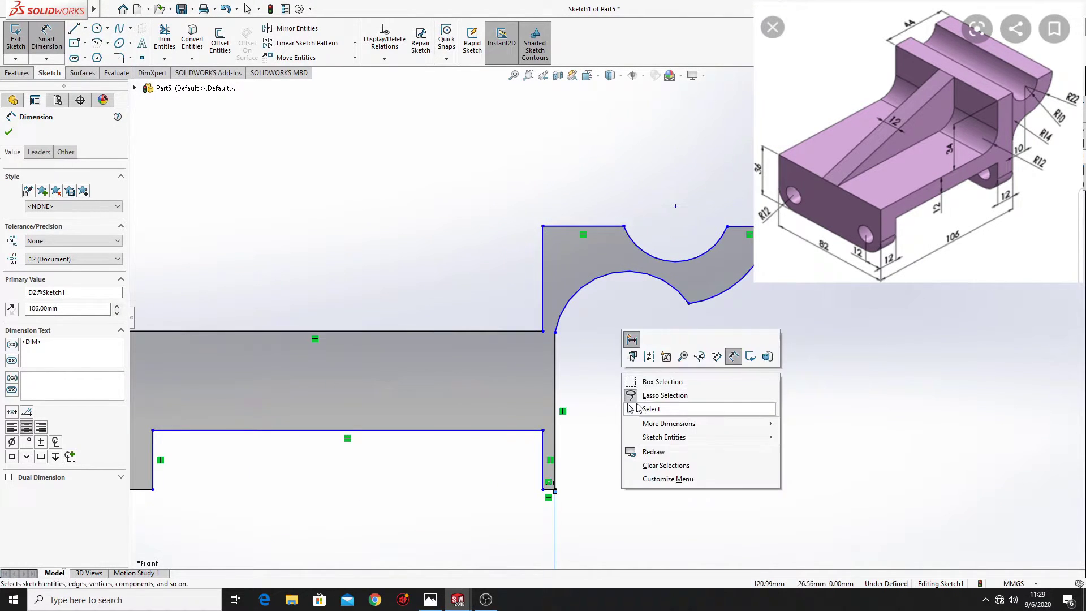
{"action": "left_click", "coordinate": [615, 388]}
{"action": "left_click", "coordinate": [543, 332]}
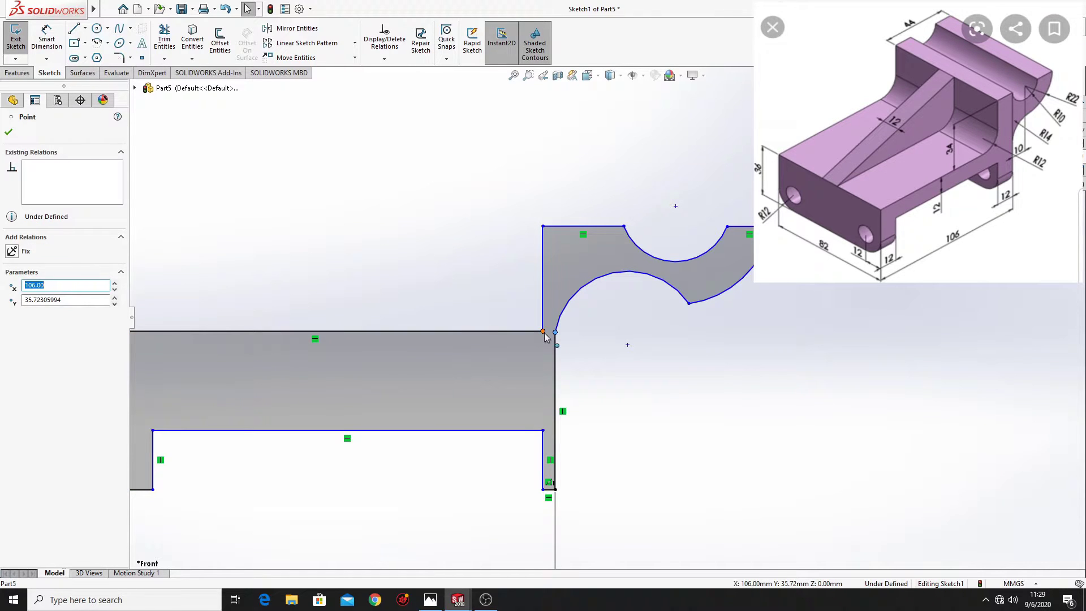
{"action": "left_click", "coordinate": [555, 332], "text": "ctrl"}
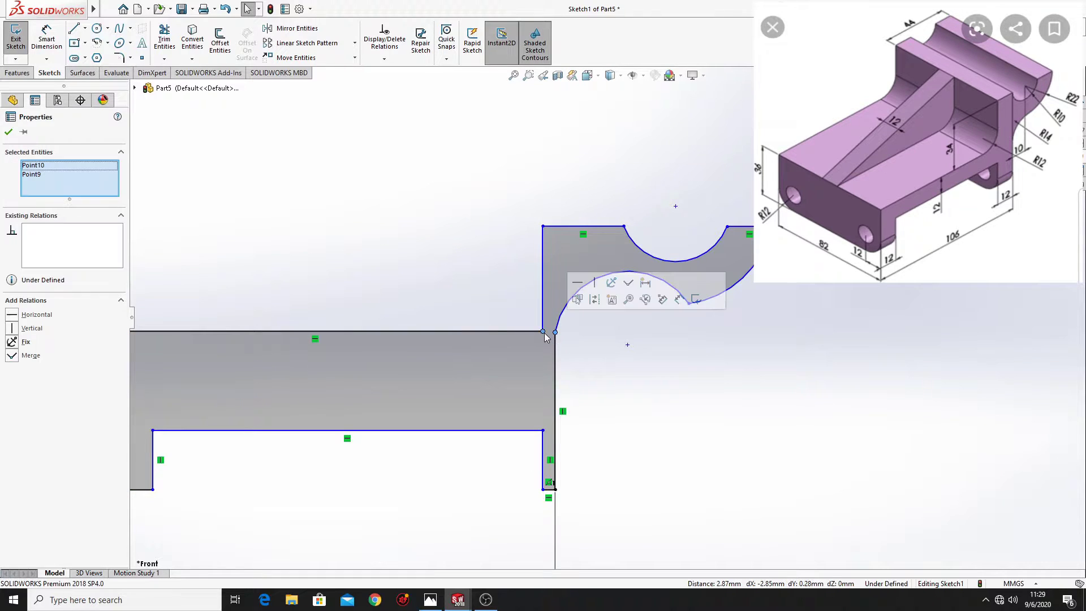
{"action": "left_click", "coordinate": [580, 289]}
{"action": "middle_click_drag", "start_coordinate": [644, 426], "coordinate": [598, 441], "text": "ctrl"}
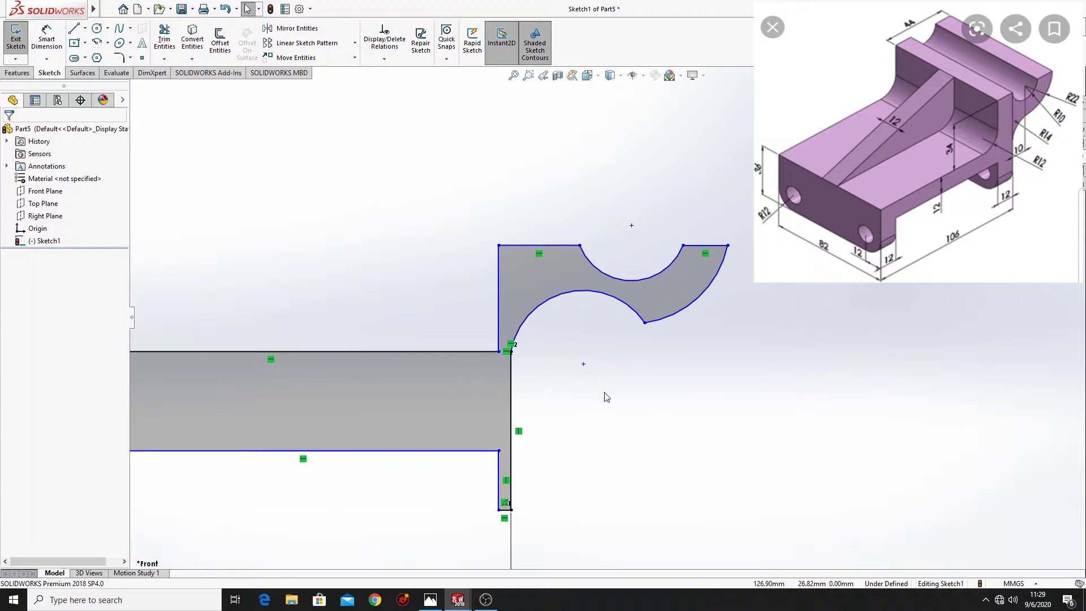
Dimension the arc radii: lower curve R14, outer curve R22 and top notch R10.
{"action": "left_click", "coordinate": [37, 42]}
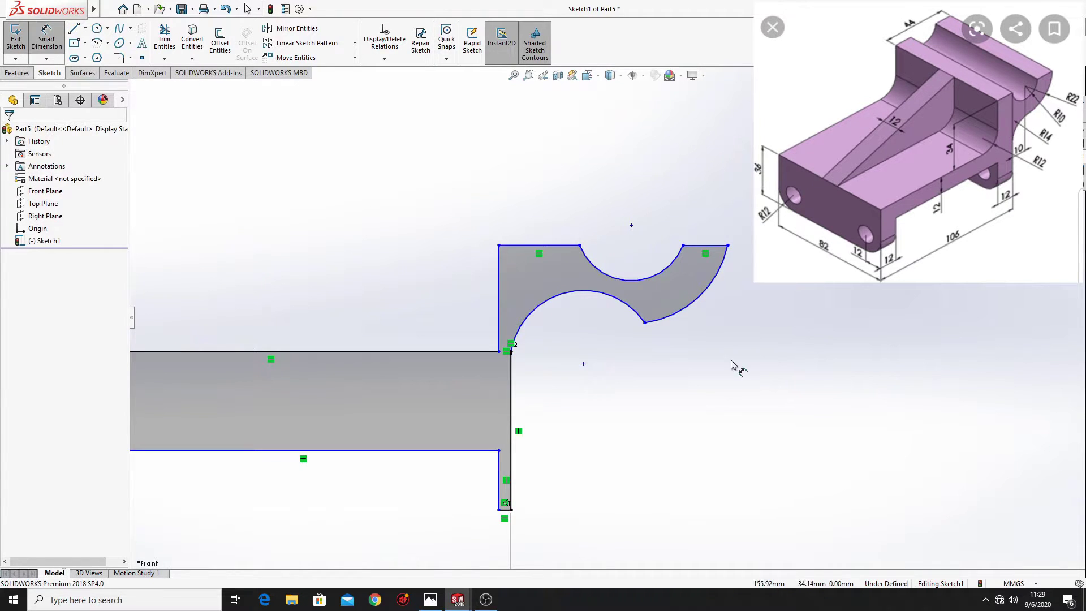
{"action": "left_click", "coordinate": [555, 304]}
{"action": "left_click", "coordinate": [648, 460]}
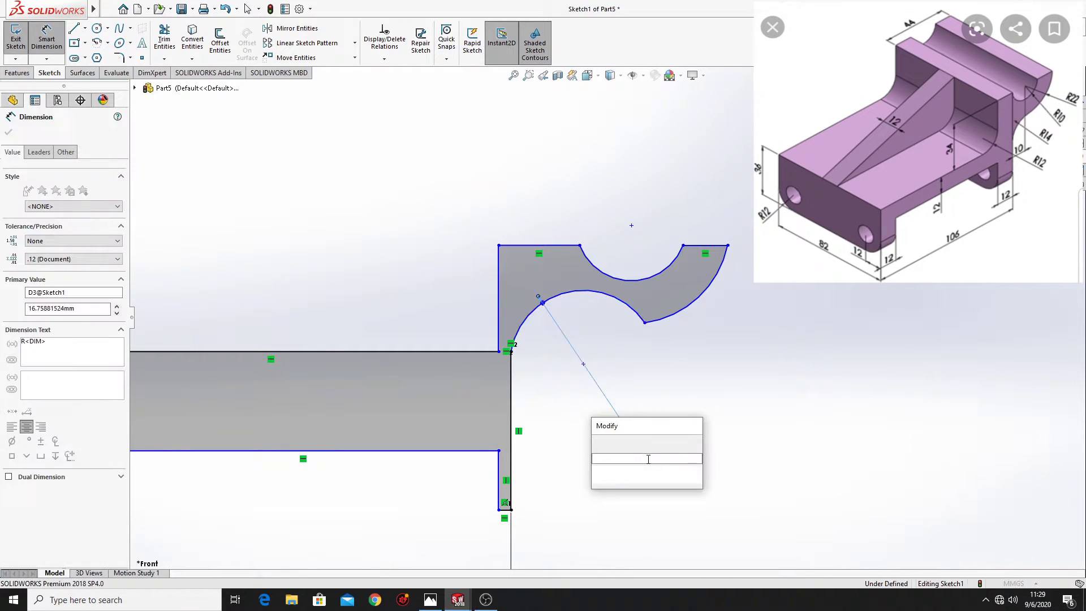
{"action": "key", "text": "Return"}
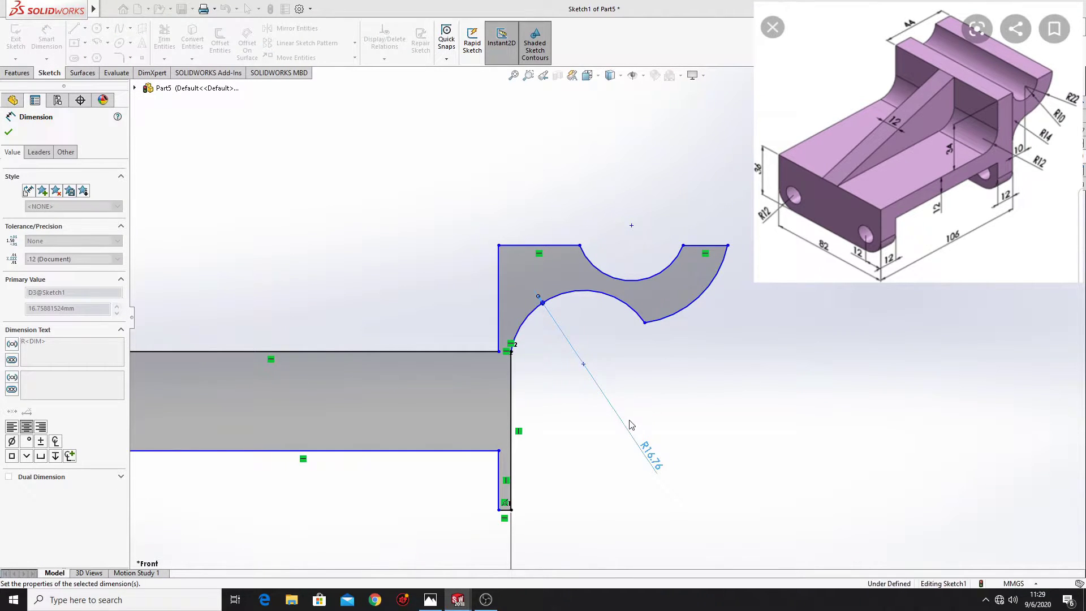
{"action": "left_click", "coordinate": [673, 310]}
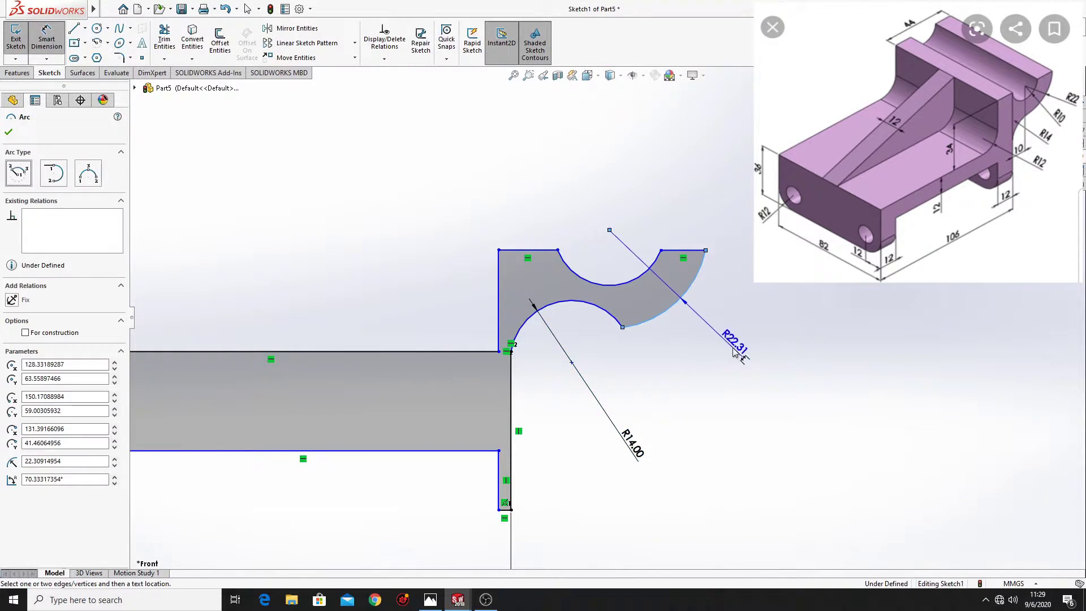
{"action": "left_click", "coordinate": [753, 378]}
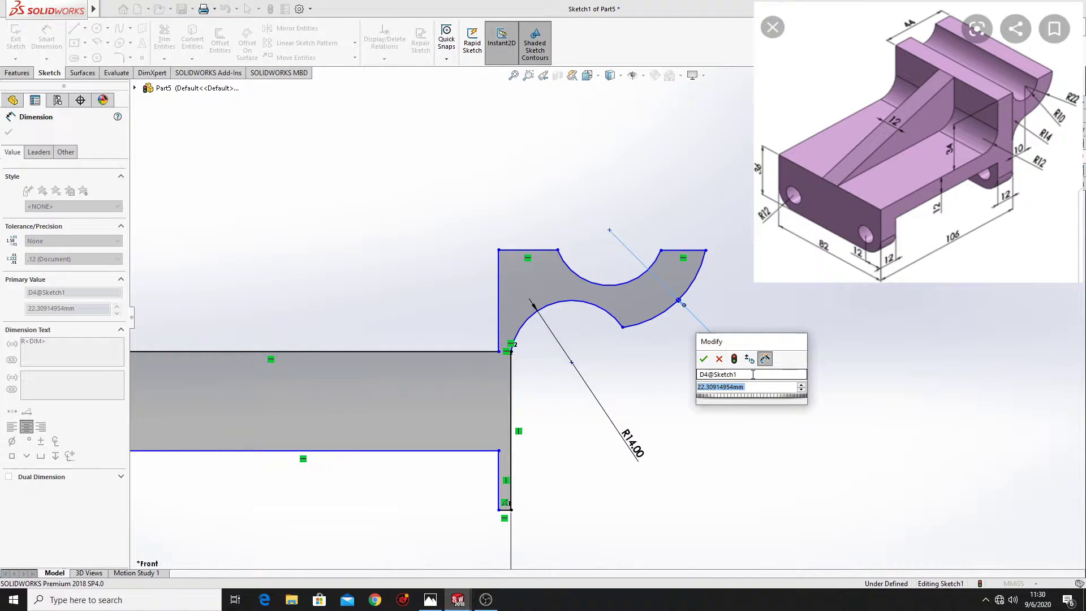
{"action": "type", "text": "22"}
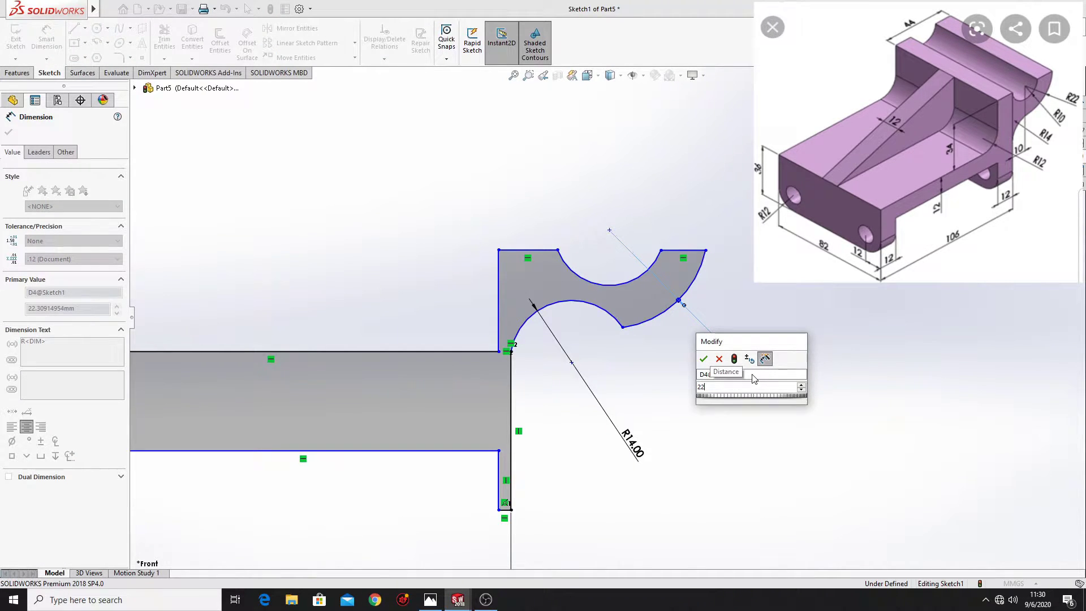
{"action": "key", "text": "Return"}
{"action": "left_click", "coordinate": [623, 285]}
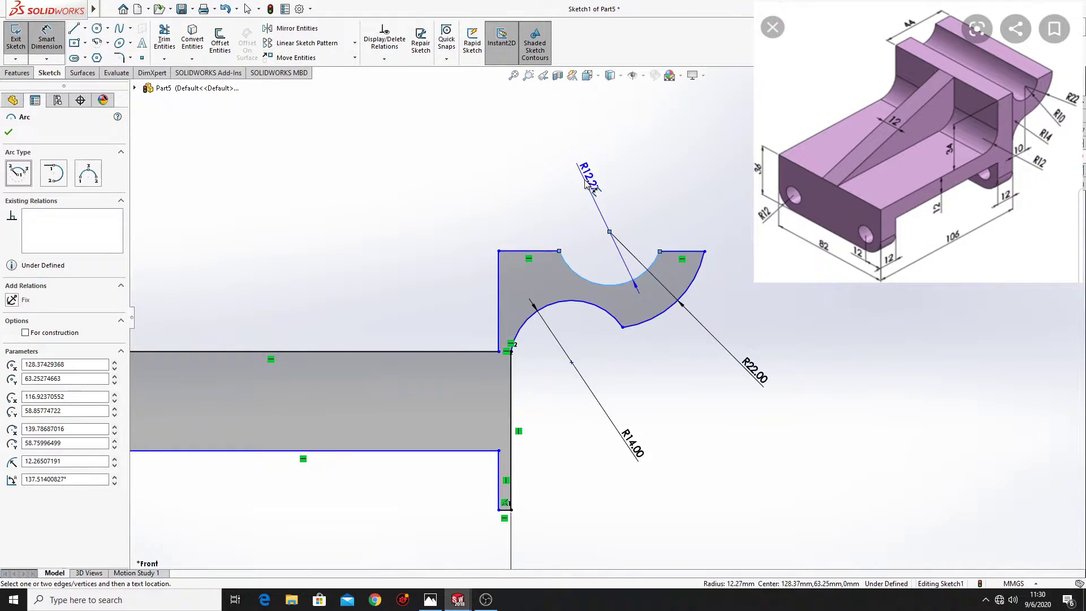
{"action": "left_click", "coordinate": [585, 180]}
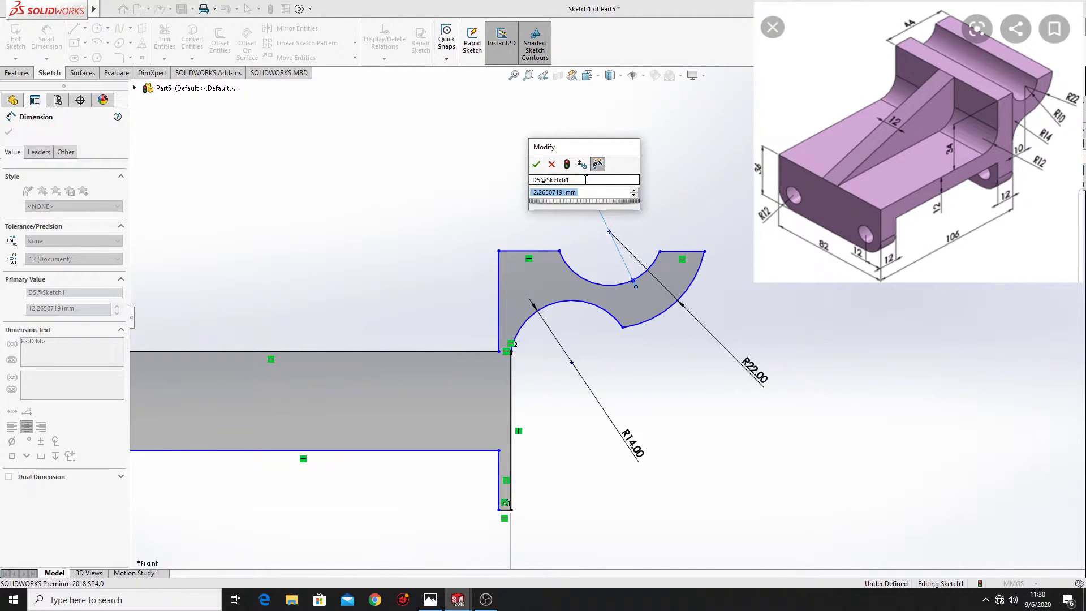
{"action": "type", "text": "10"}
{"action": "key", "text": "Return"}
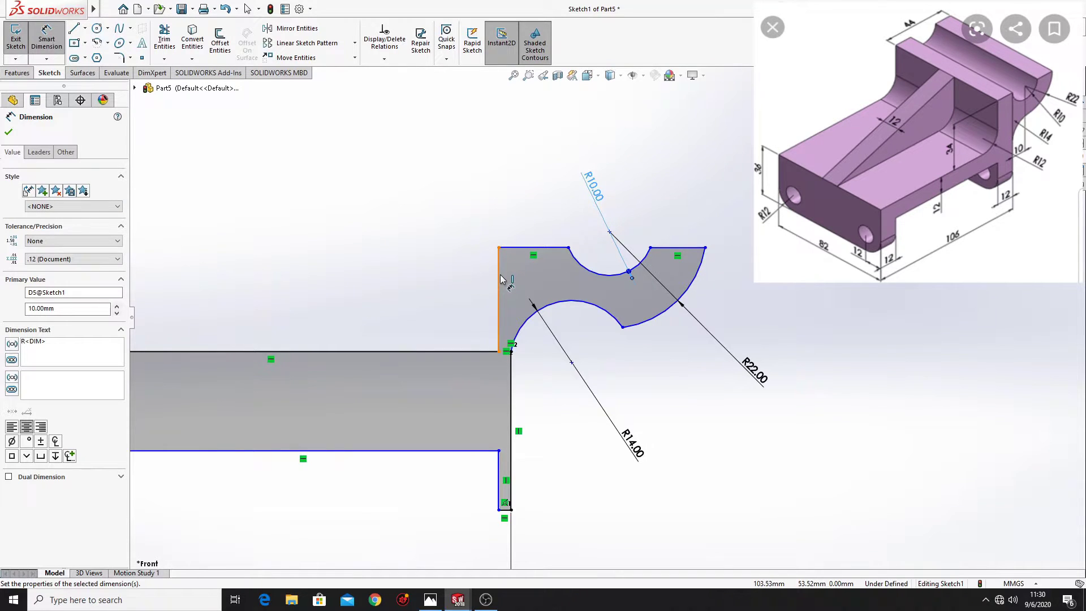
Add a tangent relation between the R22 outer arc and the R14 lower arc.
{"action": "right_click", "coordinate": [652, 405]}
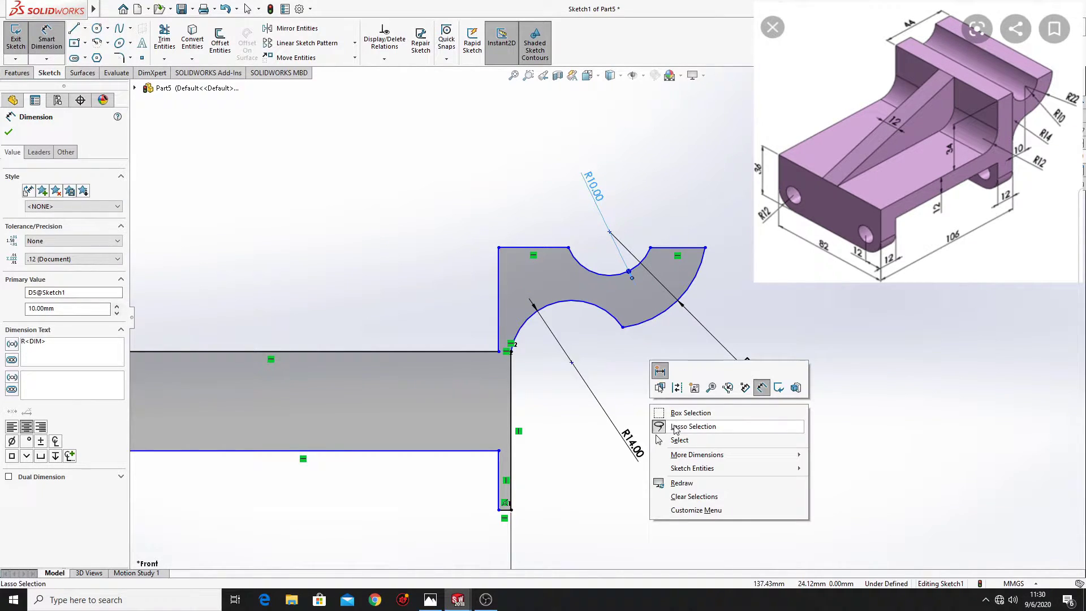
{"action": "left_click", "coordinate": [682, 437]}
{"action": "right_click", "coordinate": [652, 406]}
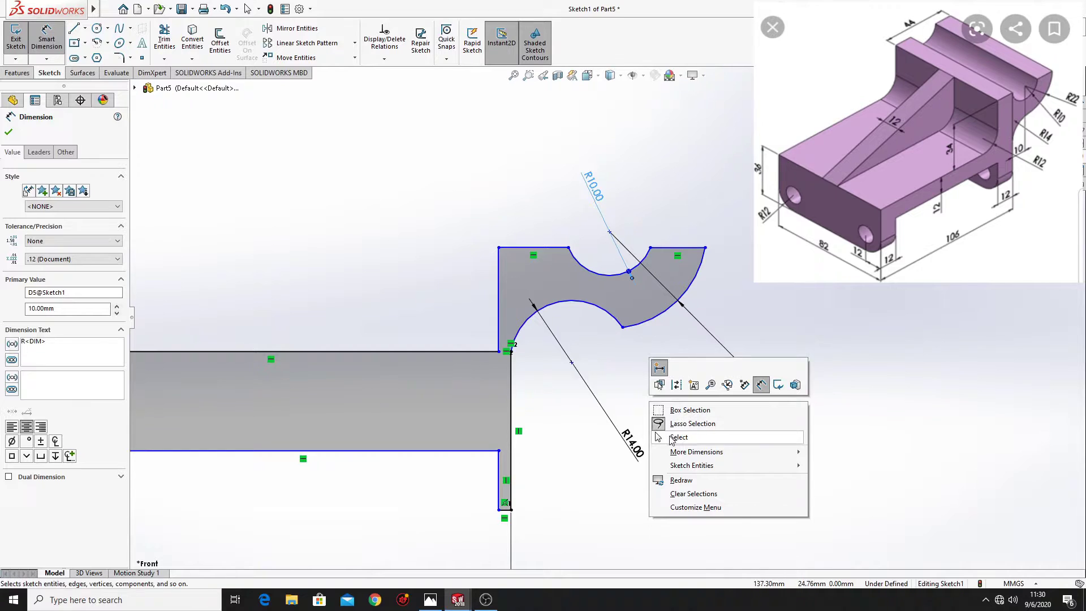
{"action": "left_click", "coordinate": [679, 440]}
{"action": "left_click", "coordinate": [643, 322]}
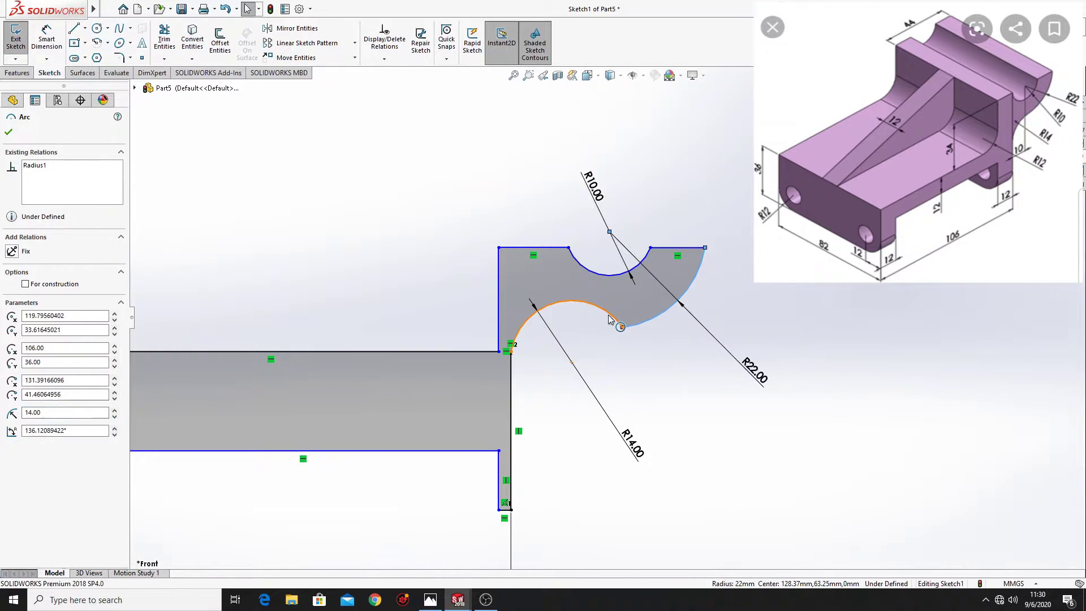
{"action": "left_click", "coordinate": [601, 314], "text": "ctrl"}
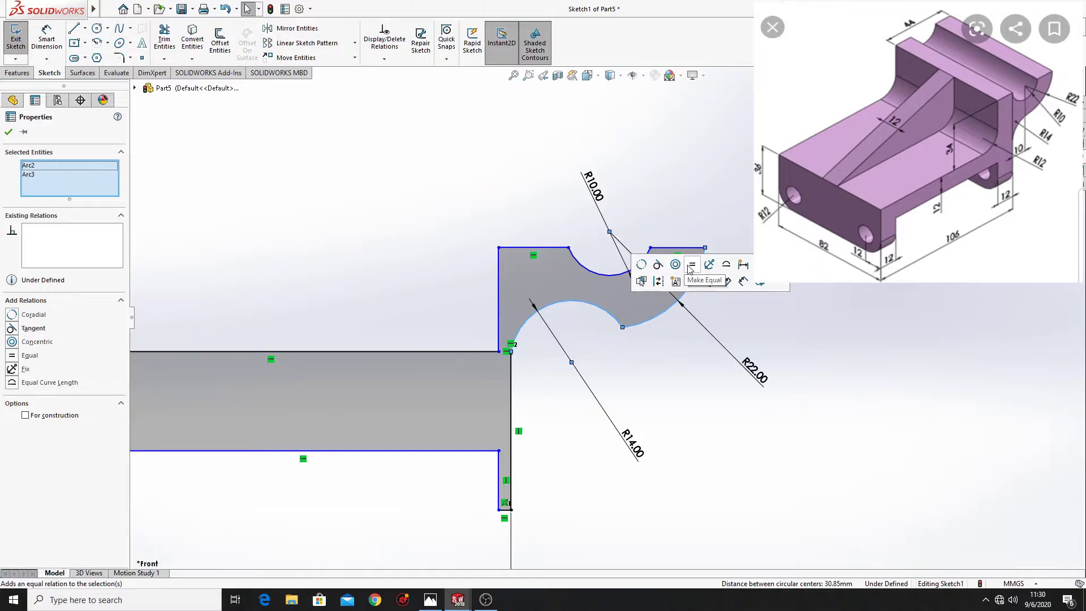
{"action": "left_click", "coordinate": [656, 266]}
{"action": "left_click", "coordinate": [681, 419]}
{"action": "mouse_move", "coordinate": [683, 418]}
{"action": "middle_mouse_down", "text": "ctrl"}
{"action": "mouse_move", "coordinate": [797, 425]}
{"action": "mouse_move", "coordinate": [855, 391]}
{"action": "middle_mouse_up", "text": "ctrl"}
Dimension the left leg's bottom edge at 12 mm and the top bar's thickness at 12 mm.
{"action": "left_click", "coordinate": [48, 35]}
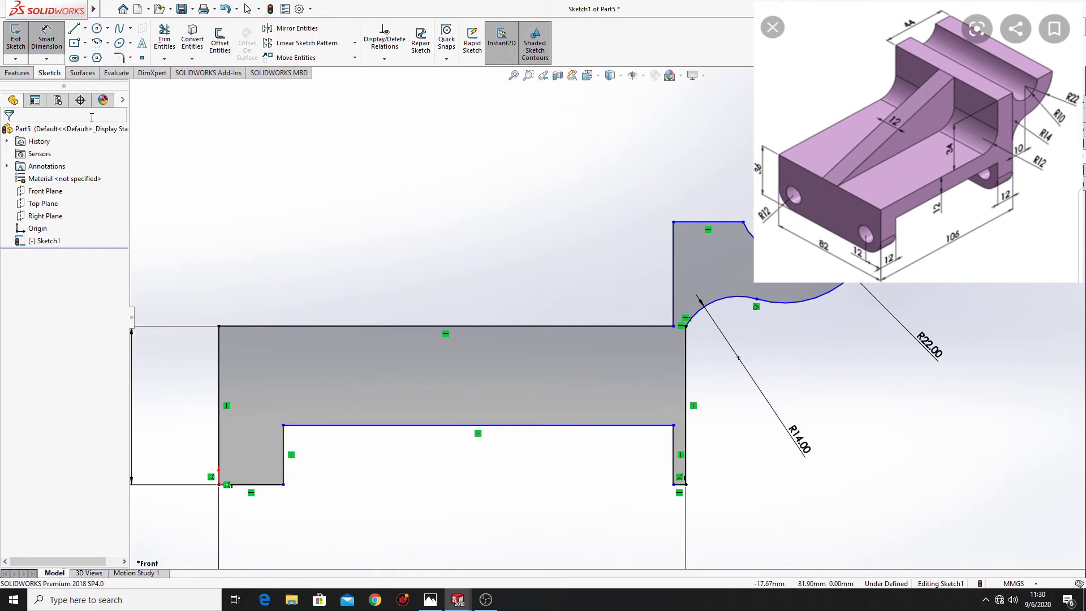
{"action": "left_click", "coordinate": [269, 491]}
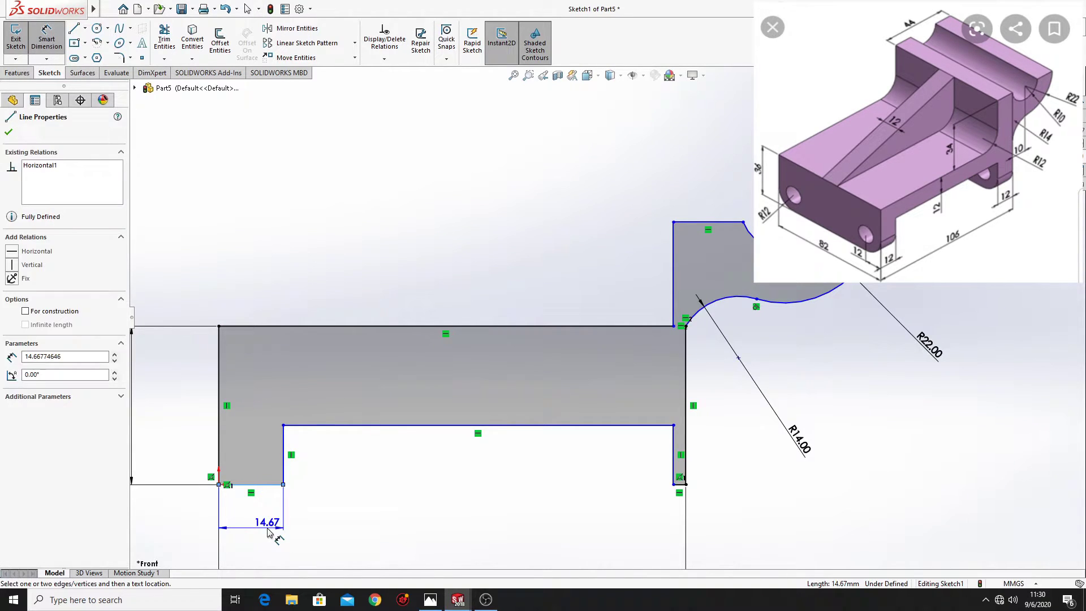
{"action": "left_click", "coordinate": [268, 523]}
{"action": "type", "text": "12"}
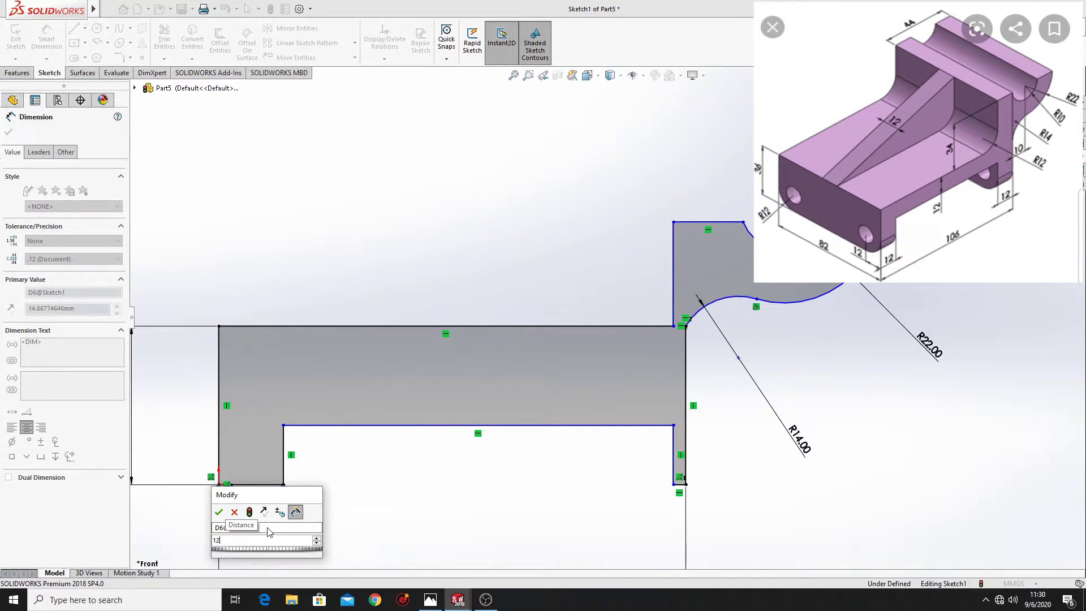
{"action": "key", "text": "Return"}
{"action": "middle_click_drag", "start_coordinate": [407, 528], "coordinate": [396, 464], "text": "ctrl"}
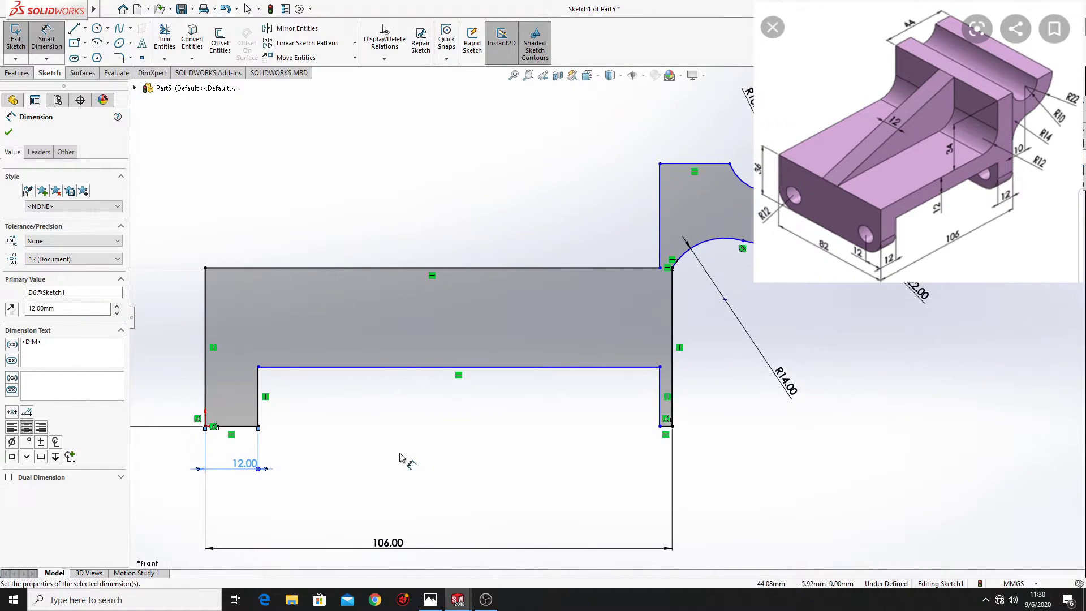
{"action": "left_click", "coordinate": [368, 367]}
{"action": "left_click", "coordinate": [387, 268]}
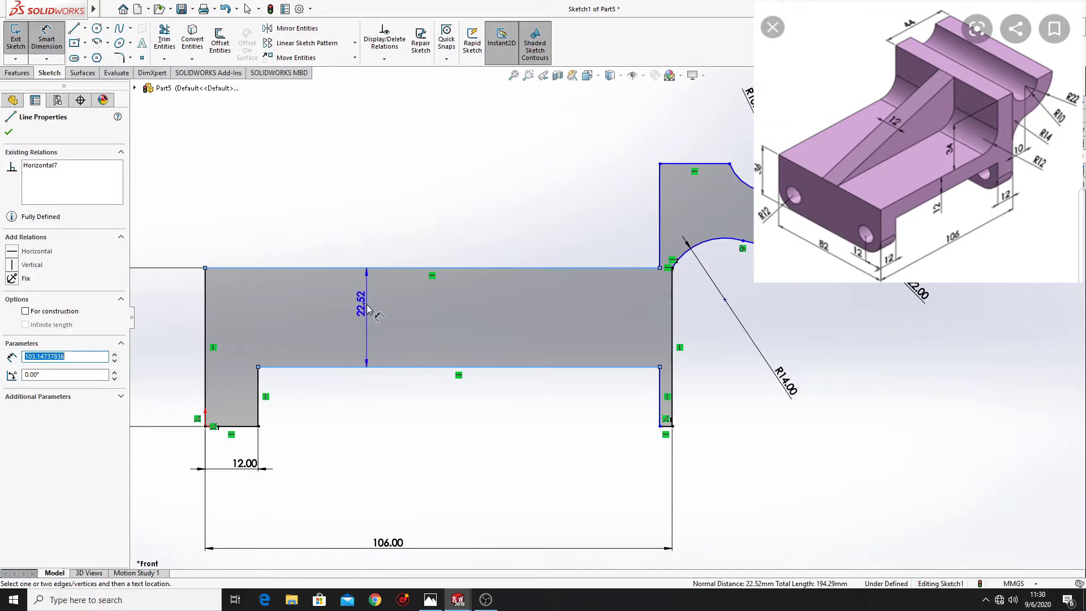
{"action": "left_click", "coordinate": [367, 311]}
{"action": "type", "text": "12.00mm"}
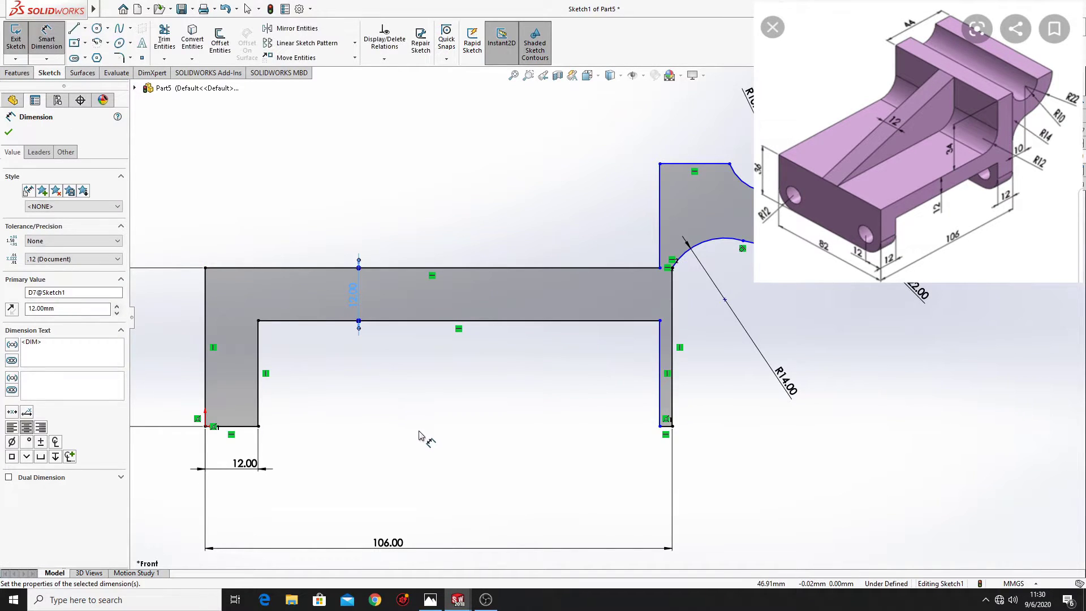
{"action": "right_click", "coordinate": [416, 437]}
{"action": "left_click", "coordinate": [460, 516]}
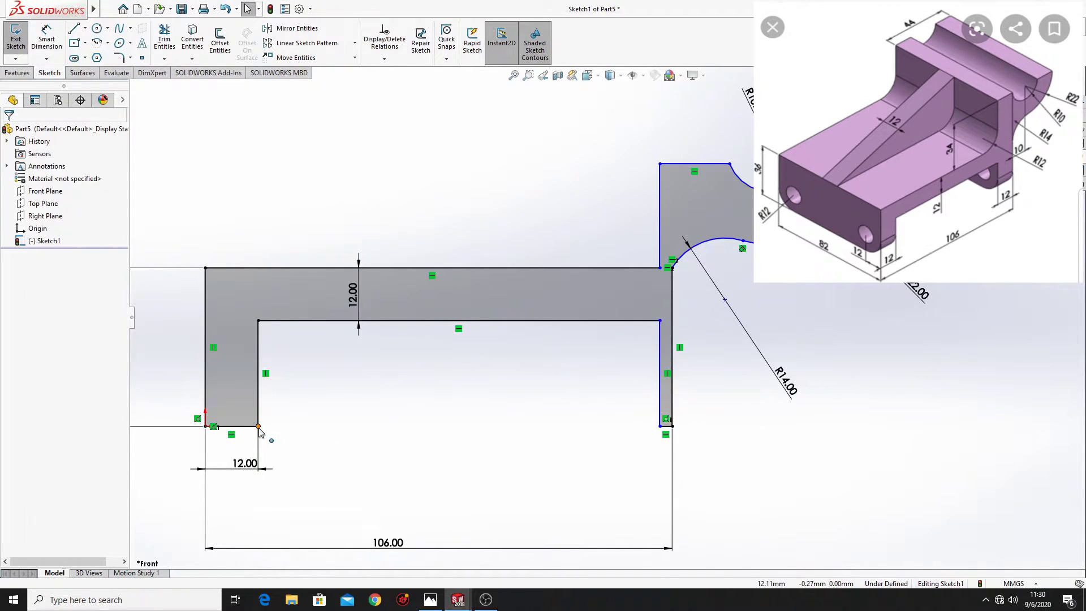
Apply an Equal relation between the right leg's bottom line and the left leg's 12 mm line.
{"action": "left_click", "coordinate": [250, 427]}
{"action": "left_click", "coordinate": [672, 427]}
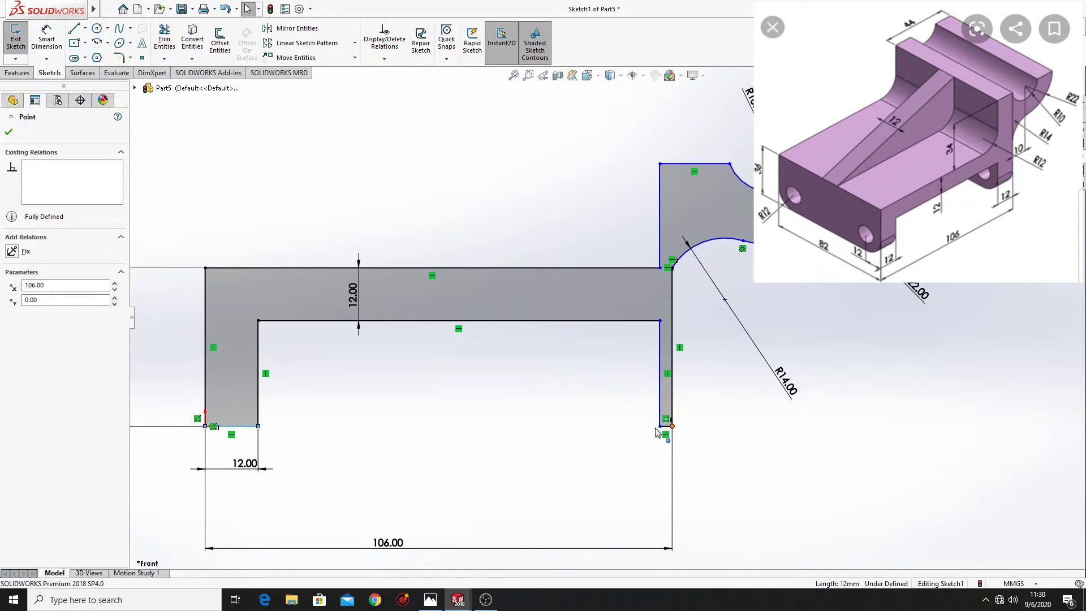
{"action": "left_click", "coordinate": [666, 426], "text": "ctrl"}
{"action": "key", "text": "Escape"}
{"action": "left_click", "coordinate": [666, 426]}
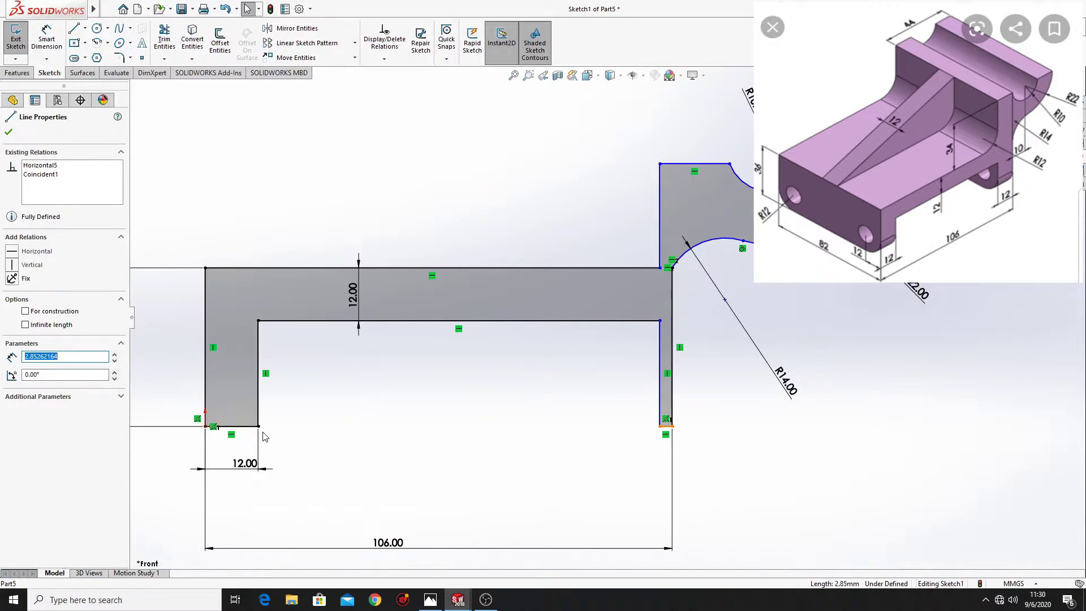
{"action": "left_click", "coordinate": [232, 426], "text": "ctrl"}
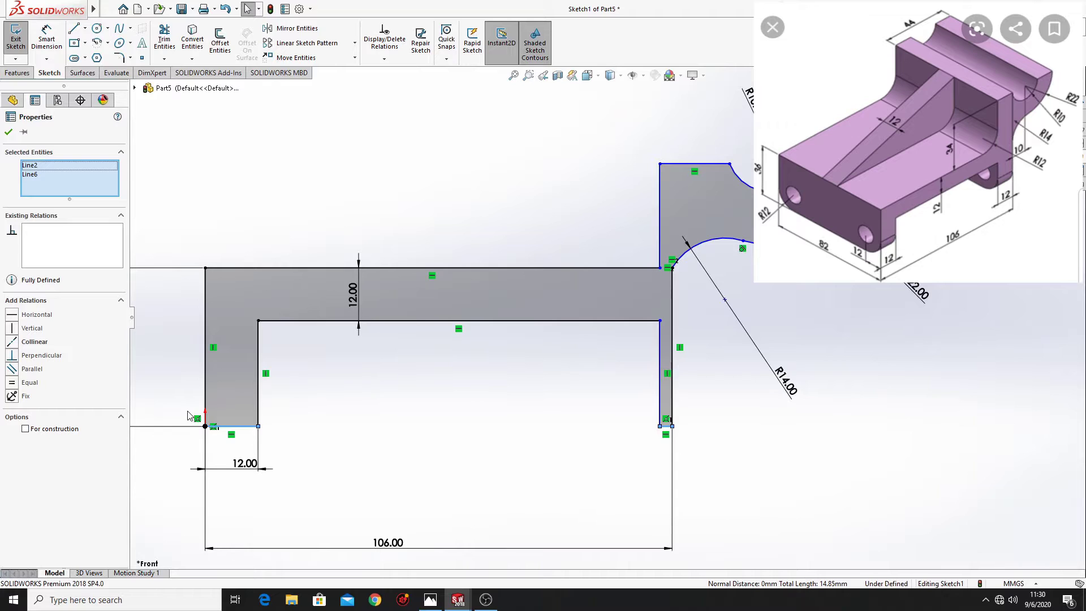
{"action": "left_click", "coordinate": [25, 384]}
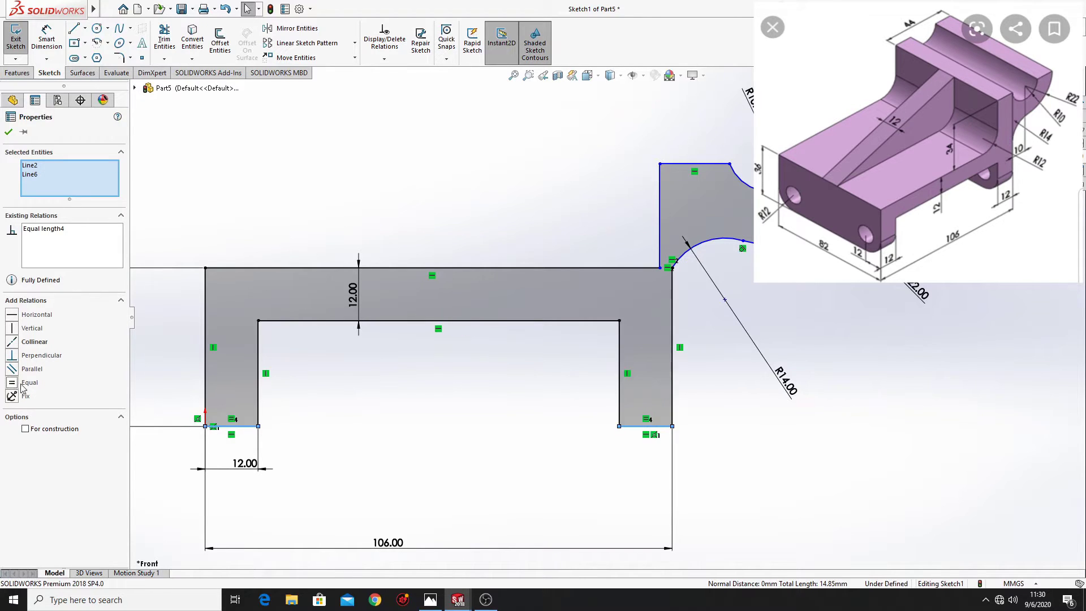
{"action": "left_click", "coordinate": [251, 236]}
{"action": "mouse_move", "coordinate": [352, 427]}
{"action": "middle_mouse_down", "text": "ctrl"}
{"action": "mouse_move", "coordinate": [429, 431]}
{"action": "mouse_move", "coordinate": [335, 436]}
{"action": "mouse_move", "coordinate": [373, 455]}
{"action": "middle_mouse_up", "text": "ctrl"}
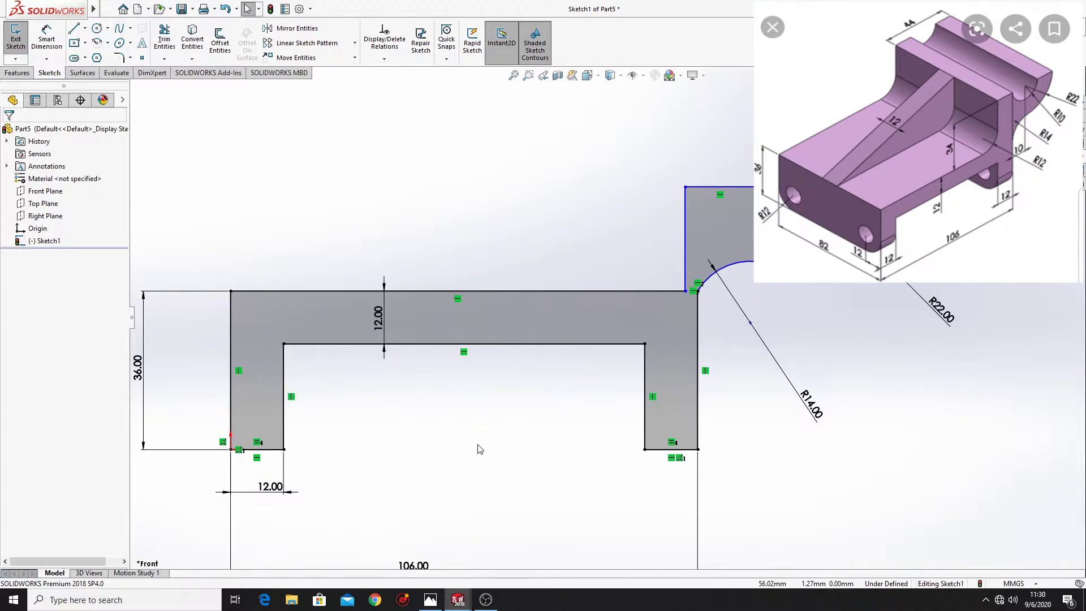
Add horizontal relations between each R10 arc endpoint and the arc's centre point.
{"action": "mouse_move", "coordinate": [479, 449]}
{"action": "middle_mouse_down", "text": "ctrl"}
{"action": "mouse_move", "coordinate": [369, 446]}
{"action": "mouse_move", "coordinate": [360, 457]}
{"action": "middle_mouse_up", "text": "ctrl"}
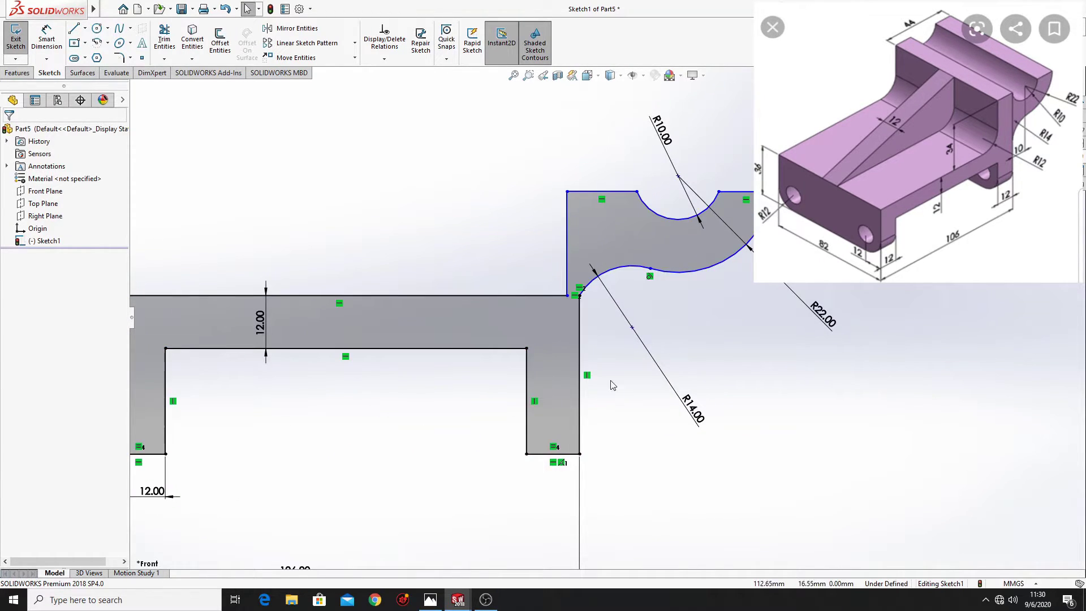
{"action": "left_click", "coordinate": [39, 33]}
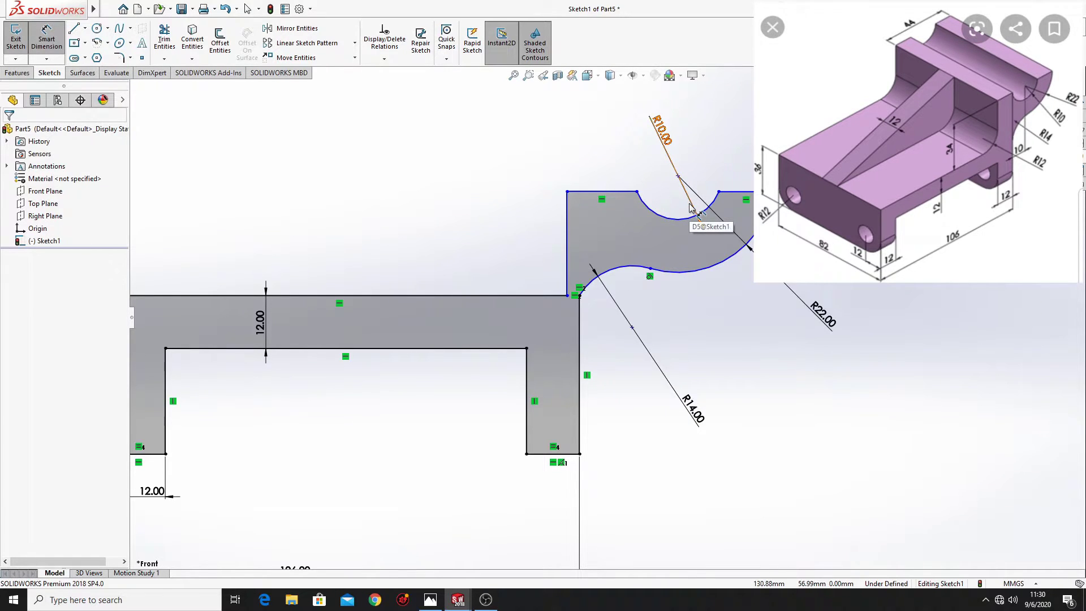
{"action": "key", "text": "Escape"}
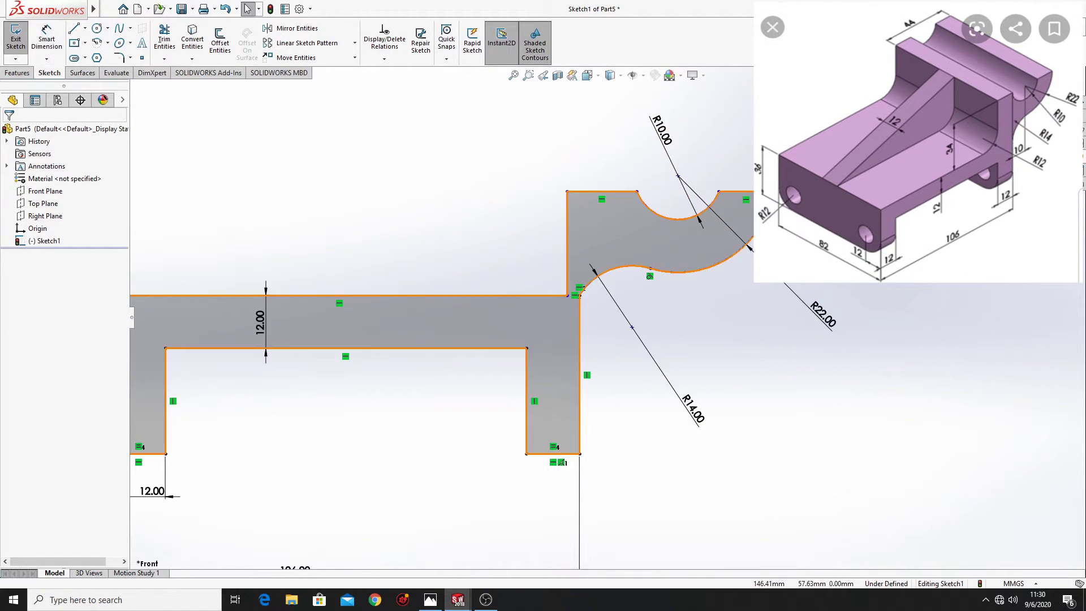
{"action": "left_click", "coordinate": [718, 192]}
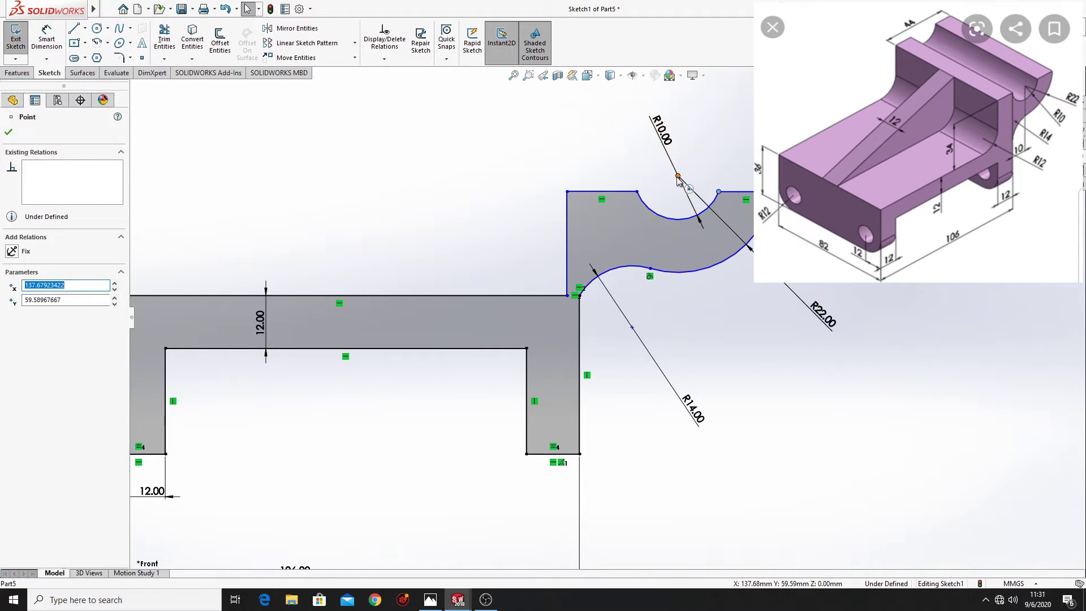
{"action": "left_click", "coordinate": [679, 176], "text": "ctrl"}
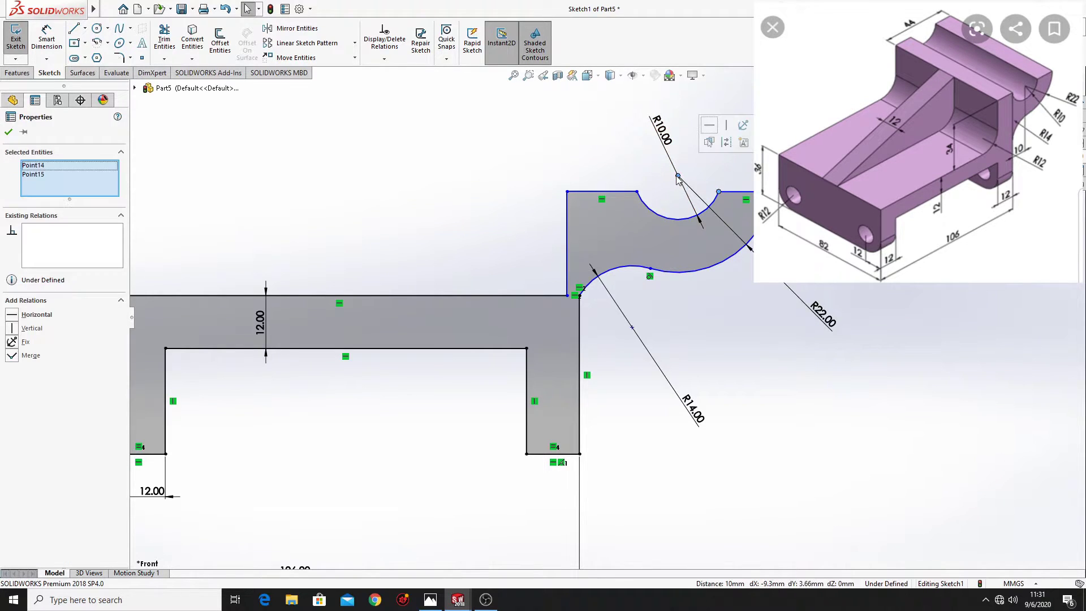
{"action": "left_click", "coordinate": [710, 127]}
{"action": "key", "text": "Escape"}
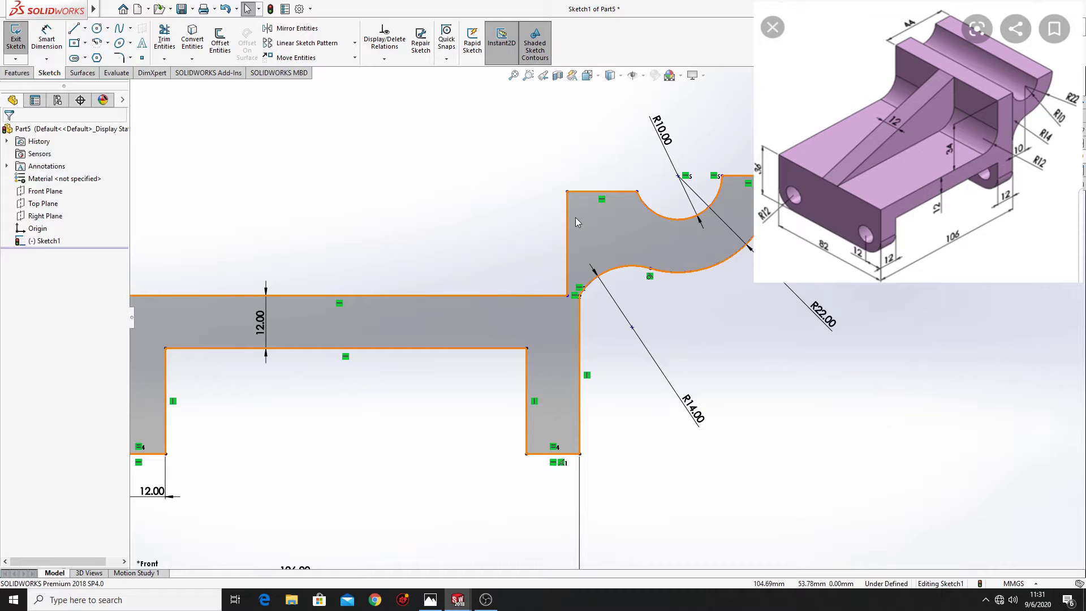
{"action": "left_click", "coordinate": [678, 177]}
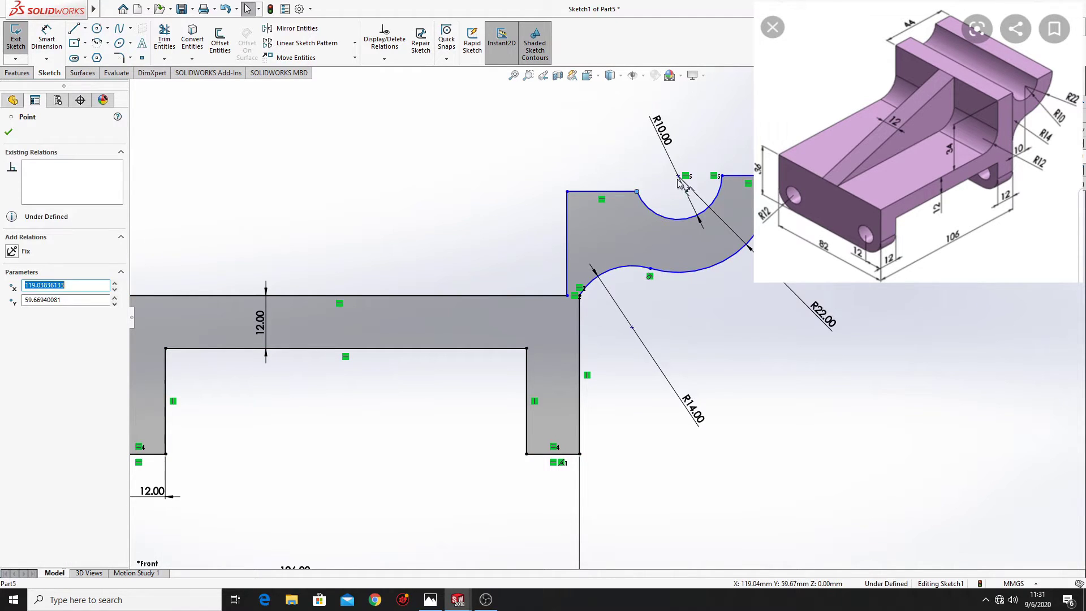
{"action": "left_click", "coordinate": [636, 192], "text": "ctrl"}
{"action": "left_click", "coordinate": [711, 133]}
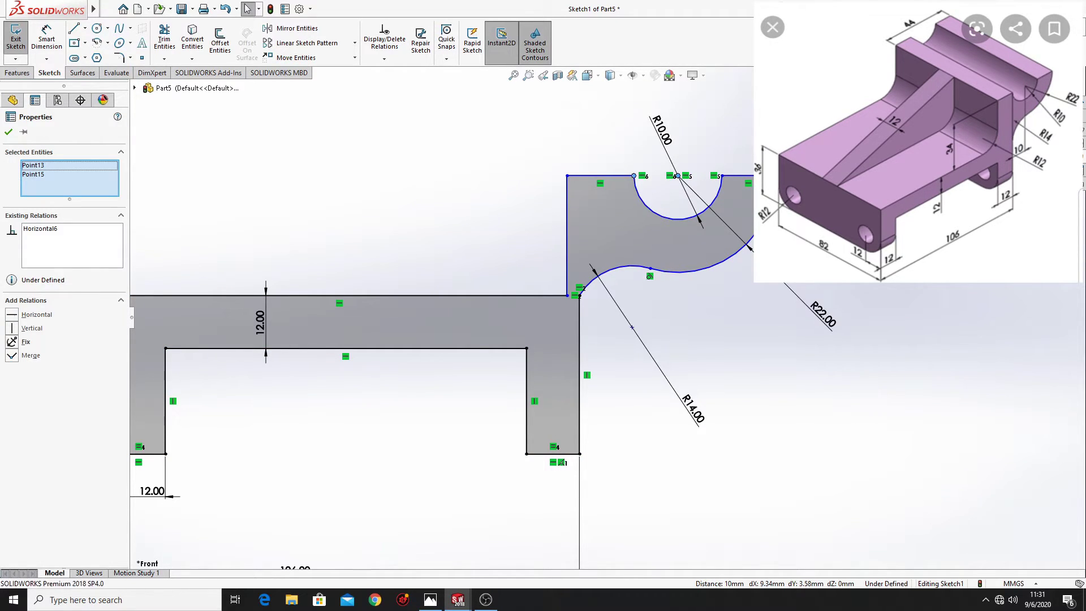
{"action": "key", "text": "Escape"}
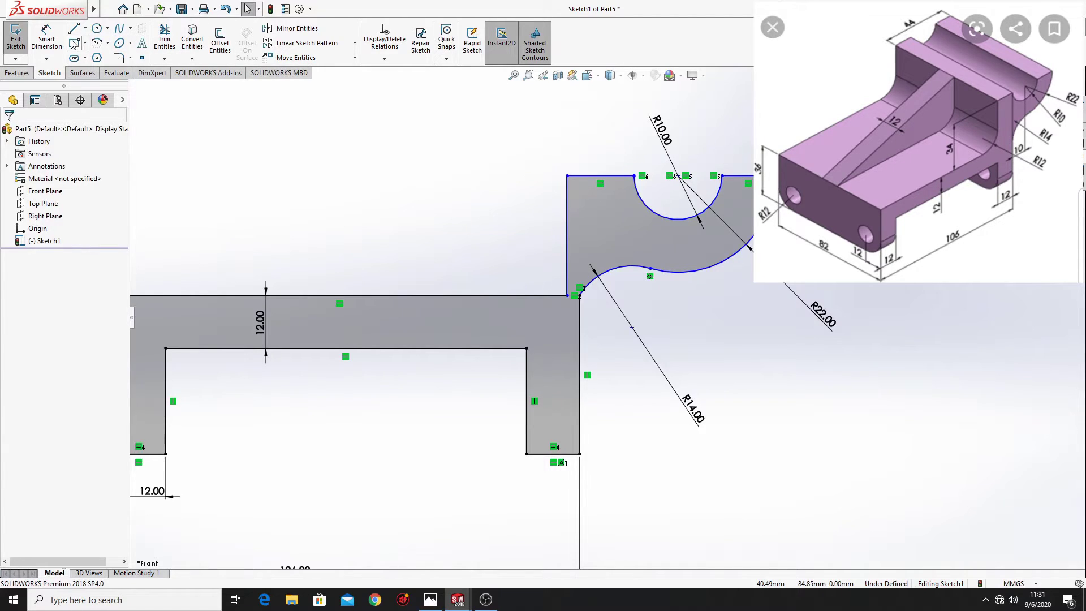
{"action": "left_click", "coordinate": [46, 40]}
{"action": "left_click", "coordinate": [678, 177]}
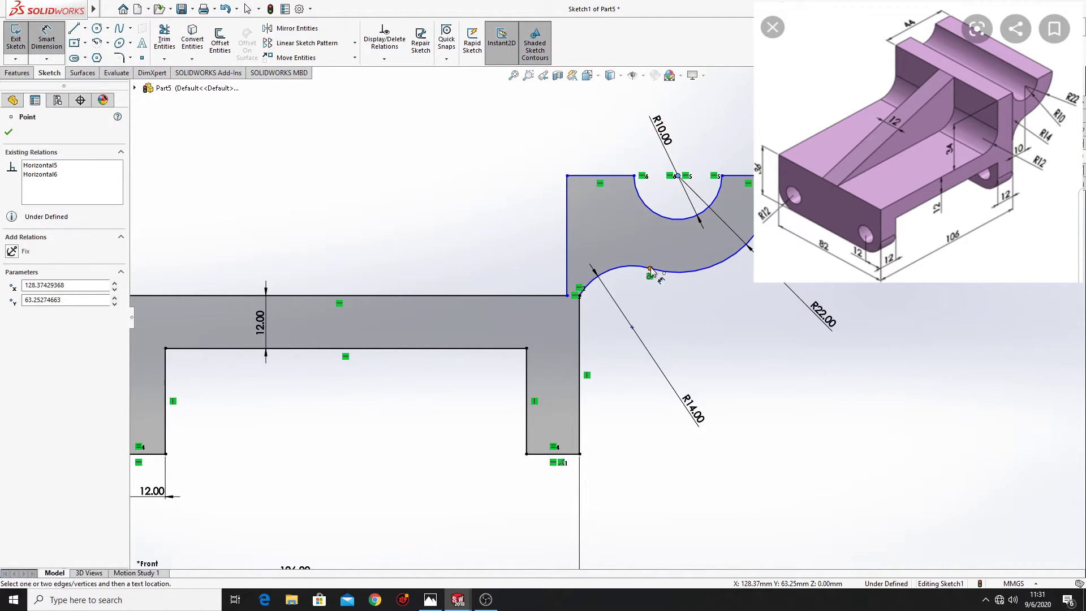
Dimension the notch centre 10 mm from the R14 corner.
{"action": "left_click", "coordinate": [581, 319]}
{"action": "left_click", "coordinate": [636, 414]}
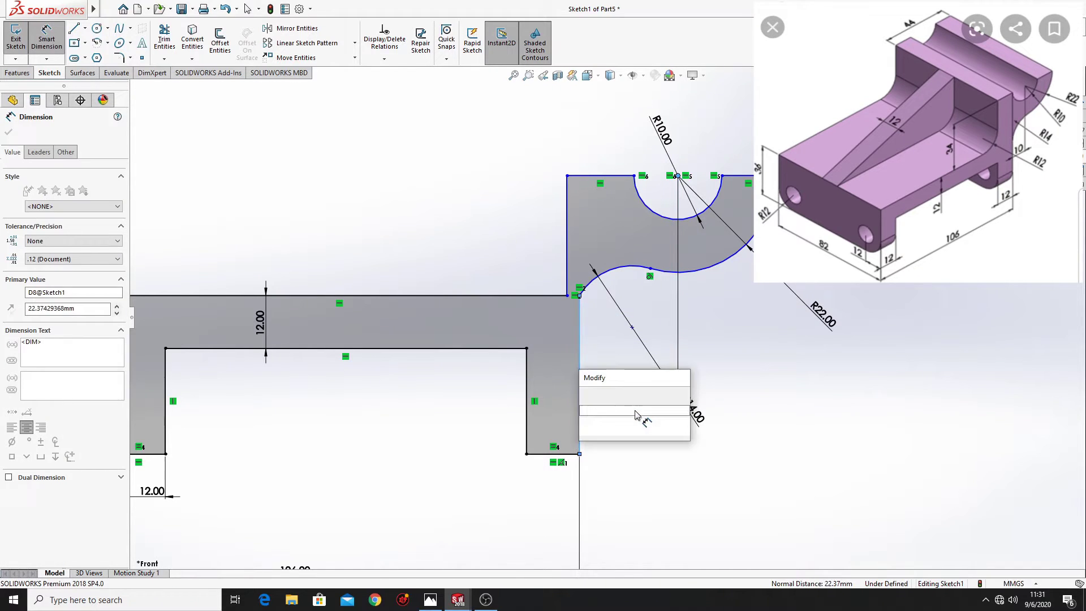
{"action": "key", "text": "Return"}
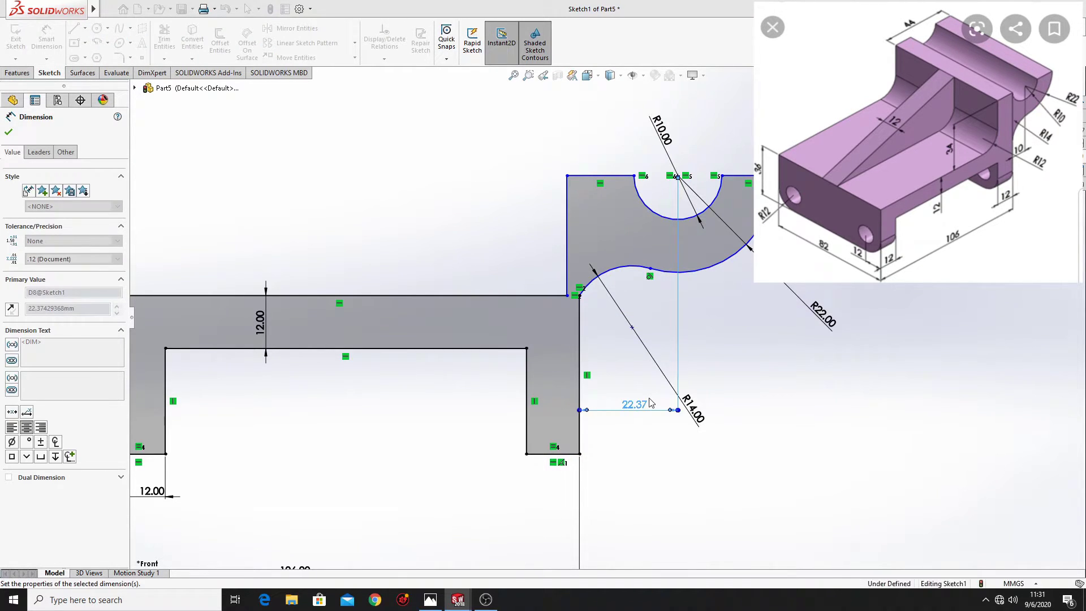
{"action": "scroll", "coordinate": [645, 340], "scroll_direction": "up", "scroll_amount": 1}
{"action": "scroll", "coordinate": [631, 340], "scroll_direction": "down", "scroll_amount": 4}
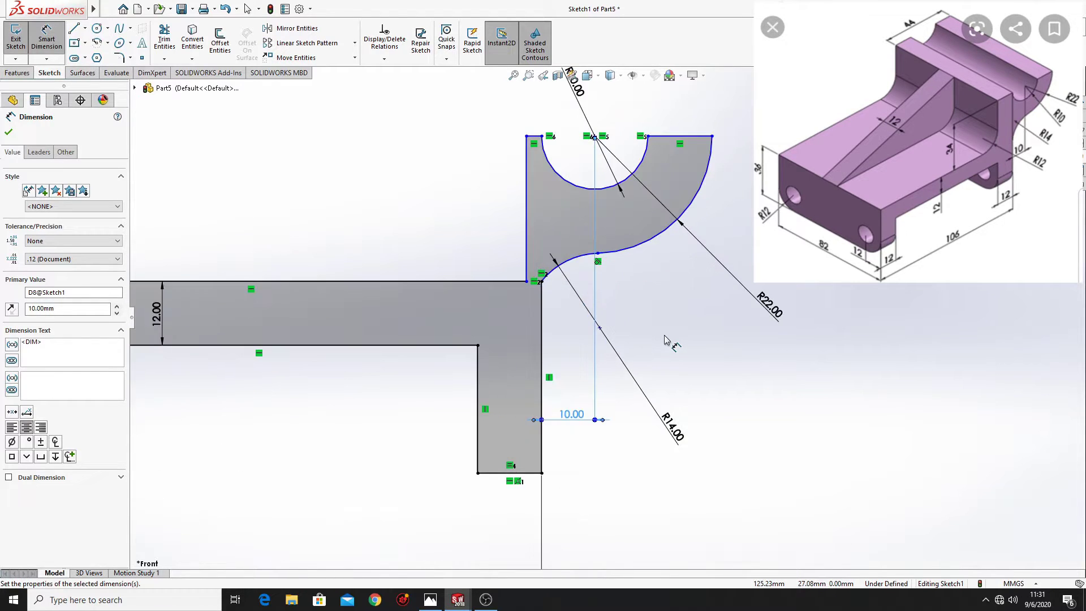
{"action": "scroll", "coordinate": [624, 354], "scroll_direction": "up", "scroll_amount": 2}
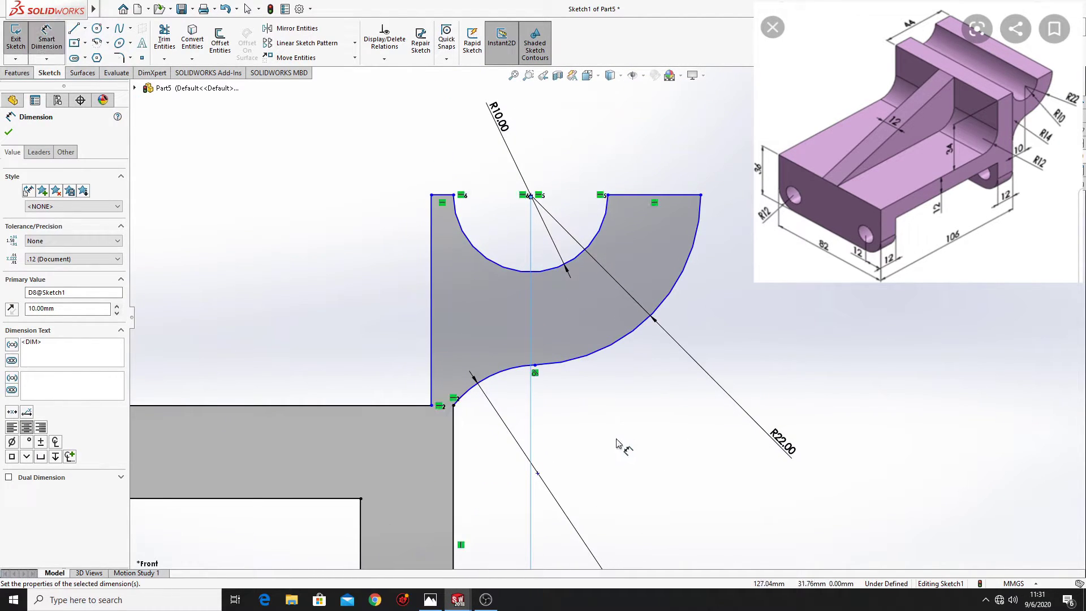
{"action": "scroll", "coordinate": [625, 348], "scroll_direction": "down", "scroll_amount": 2}
Make the upper block's top-left corner vertical with the inner corner point below it.
{"action": "right_click", "coordinate": [600, 329]}
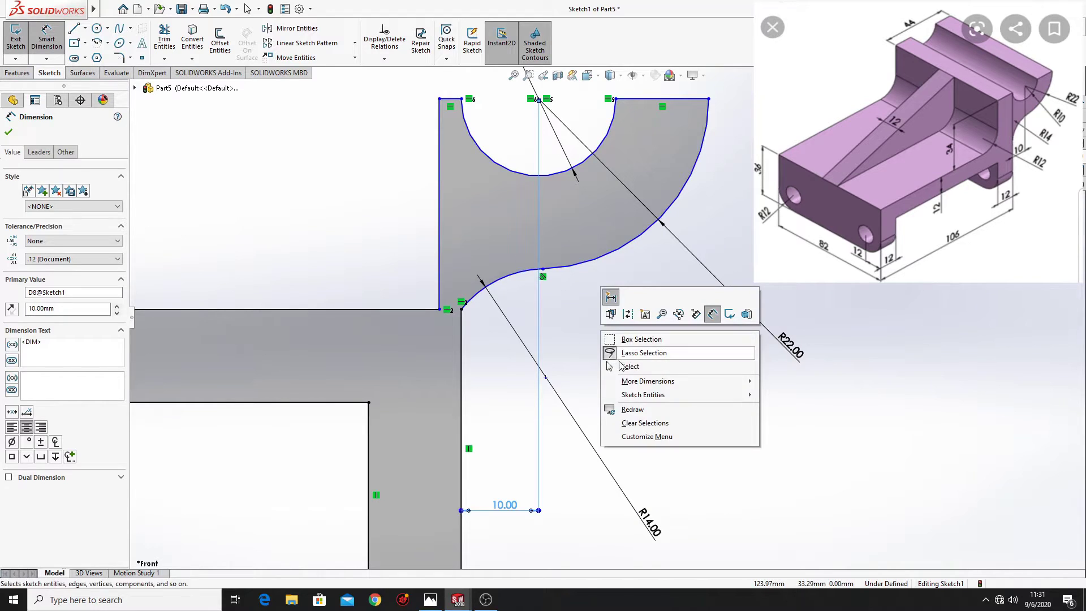
{"action": "left_click", "coordinate": [634, 363]}
{"action": "left_click", "coordinate": [440, 310]}
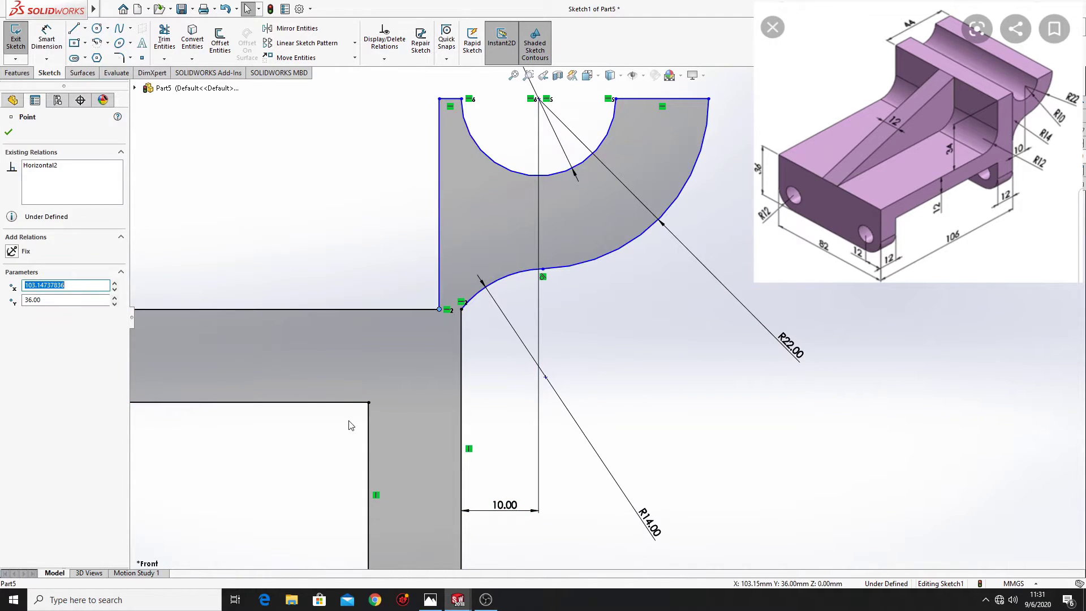
{"action": "left_click", "coordinate": [368, 402], "text": "ctrl"}
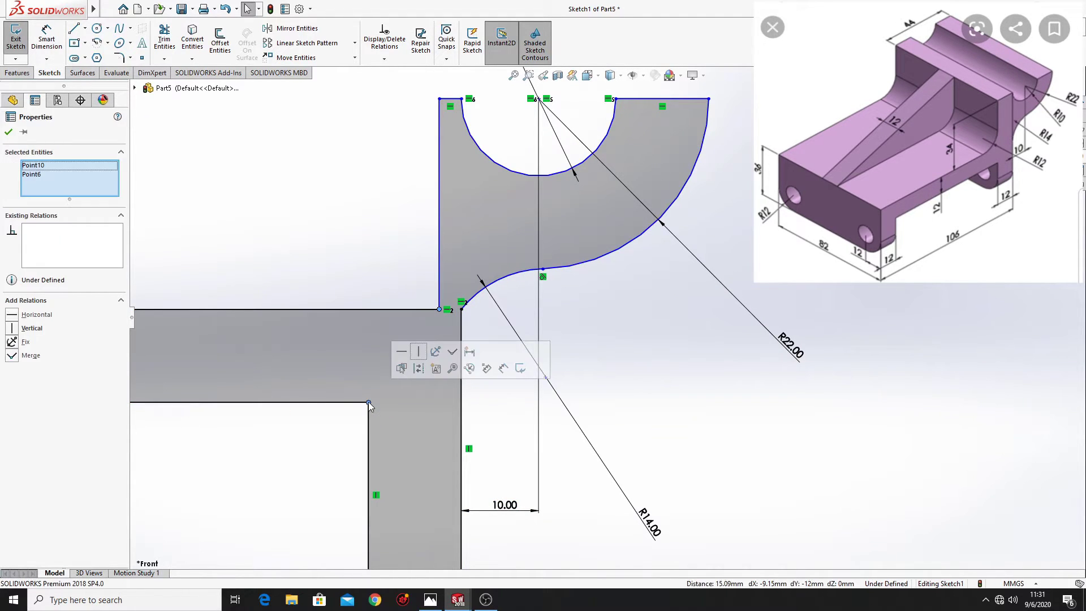
{"action": "left_click", "coordinate": [419, 351]}
{"action": "left_click", "coordinate": [720, 371]}
{"action": "middle_click_drag", "start_coordinate": [631, 321], "coordinate": [605, 462], "text": "ctrl"}
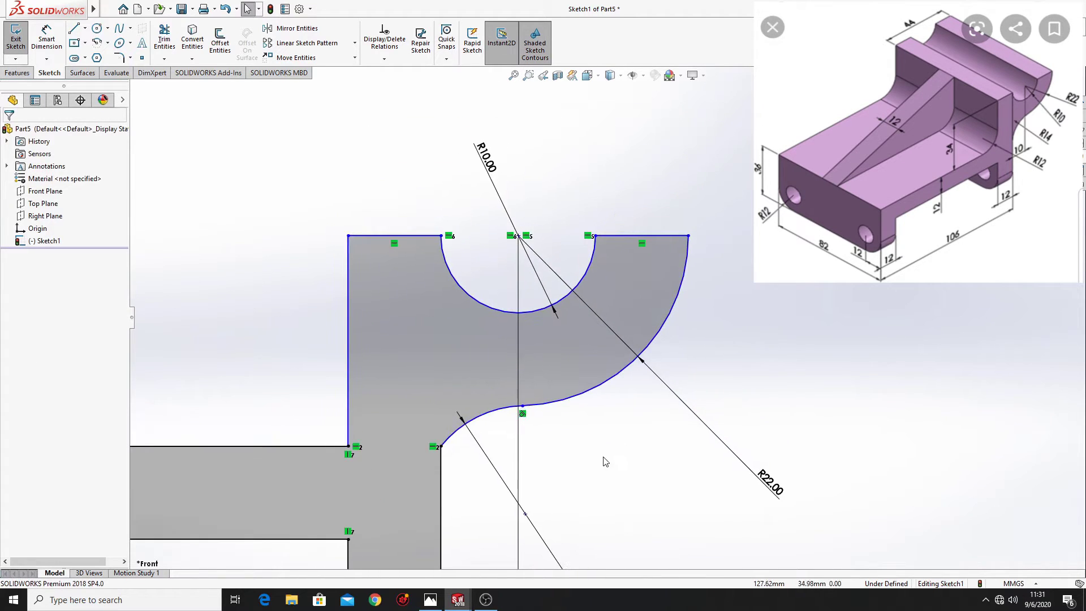
Dimension the upper block's top width as 44 mm with Smart Dimension.
{"action": "left_click", "coordinate": [46, 40]}
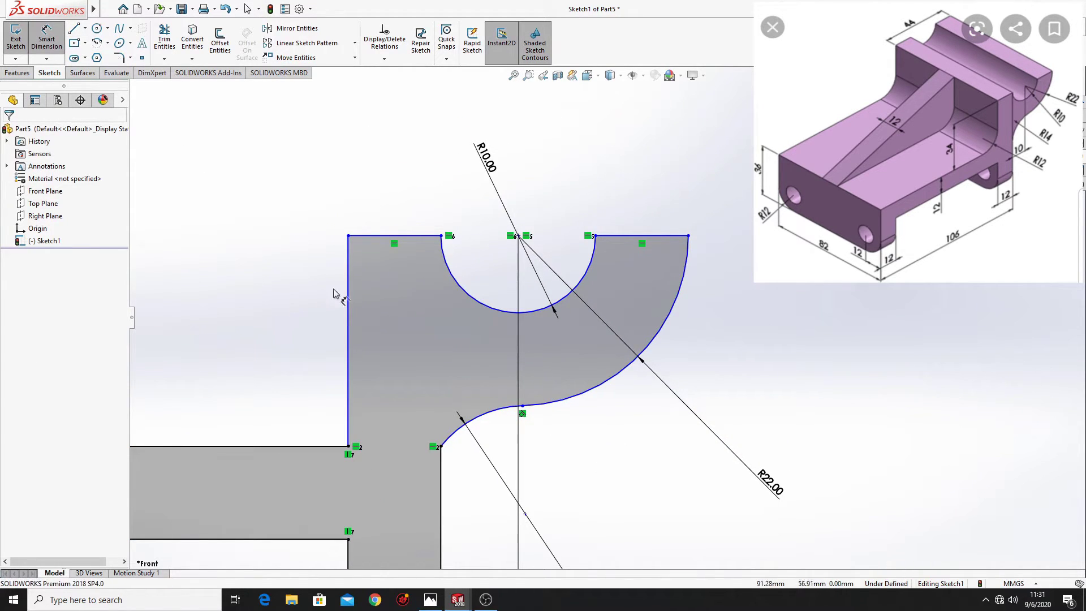
{"action": "left_click", "coordinate": [348, 301]}
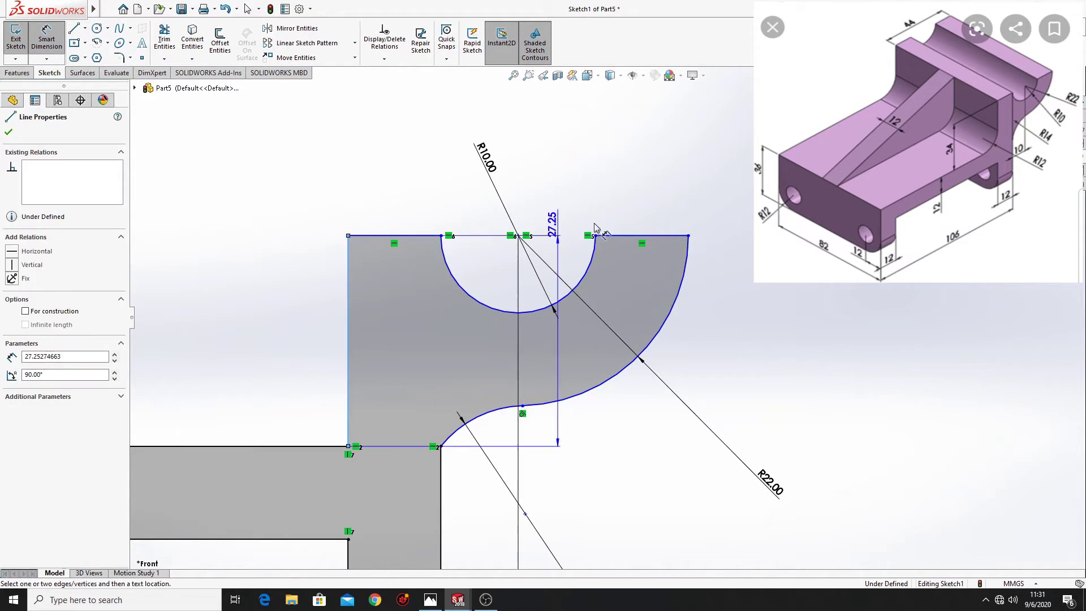
{"action": "left_click", "coordinate": [688, 234]}
{"action": "left_click", "coordinate": [468, 129]}
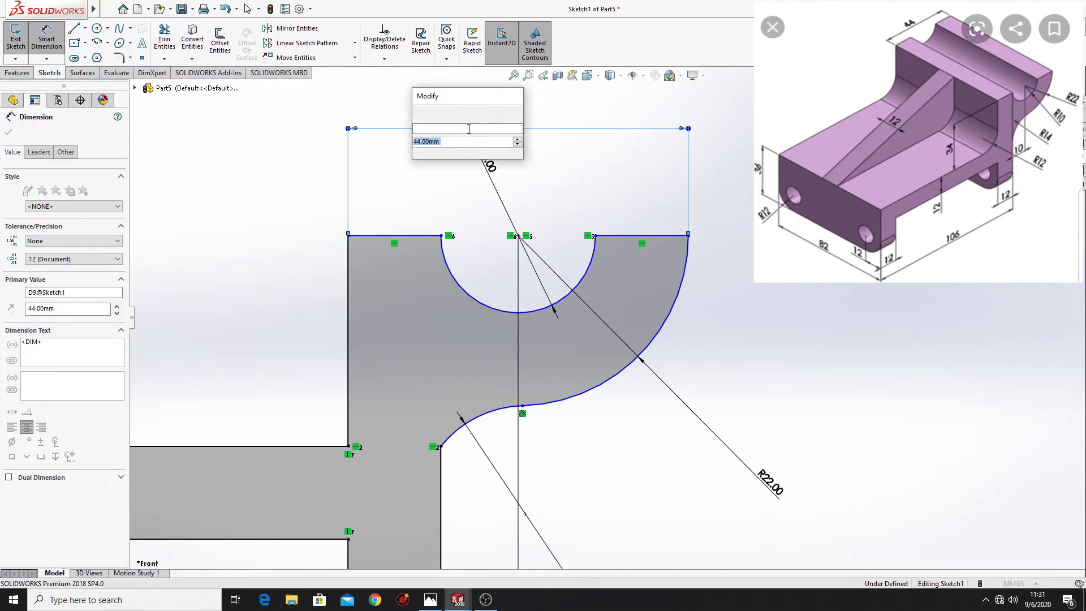
{"action": "left_click", "coordinate": [419, 112]}
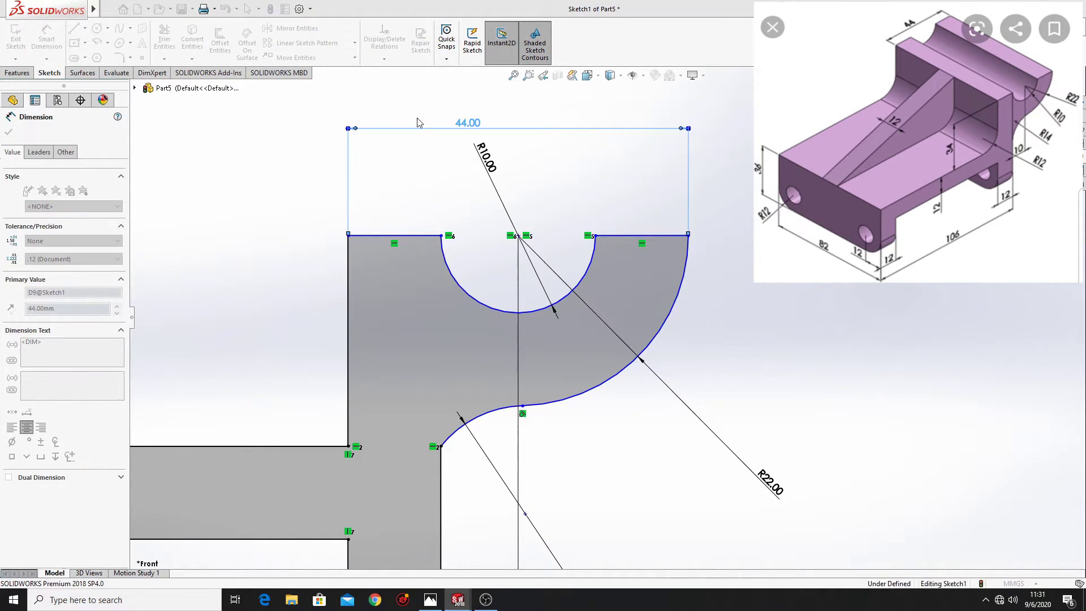
{"action": "right_click", "coordinate": [762, 288]}
{"action": "left_click", "coordinate": [792, 318]}
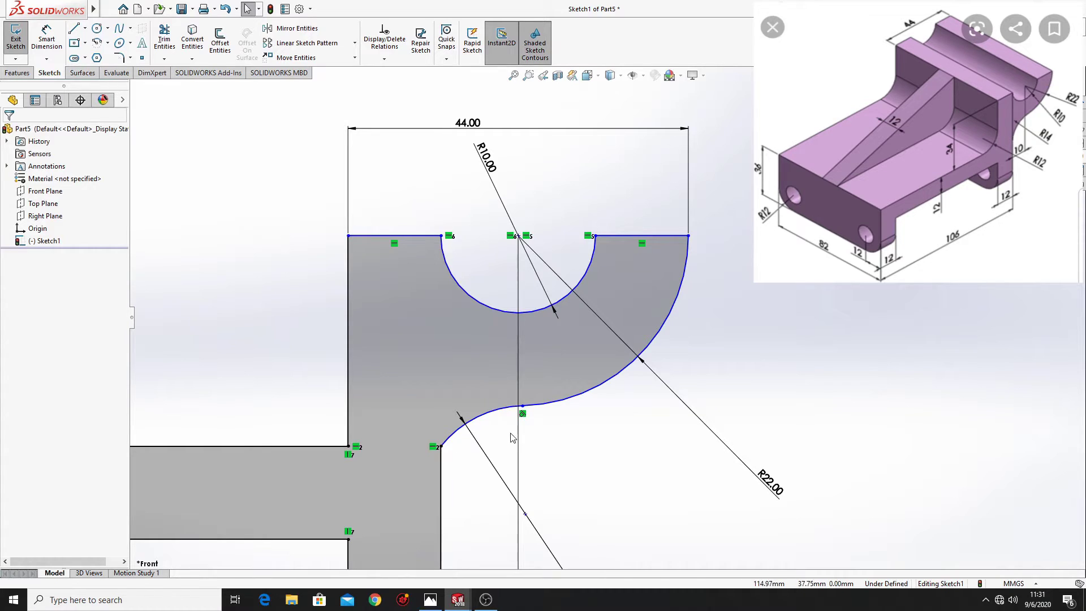
Drag the arc junction point to confirm the sketch is still under defined.
{"action": "mouse_move", "coordinate": [581, 439]}
{"action": "middle_mouse_down", "text": "ctrl"}
{"action": "mouse_move", "coordinate": [568, 366]}
{"action": "mouse_move", "coordinate": [554, 371]}
{"action": "middle_mouse_up", "text": "ctrl"}
{"action": "mouse_move", "coordinate": [512, 338]}
{"action": "left_mouse_down"}
{"action": "mouse_move", "coordinate": [542, 308]}
{"action": "mouse_move", "coordinate": [540, 331]}
{"action": "mouse_move", "coordinate": [552, 335]}
{"action": "left_mouse_up"}
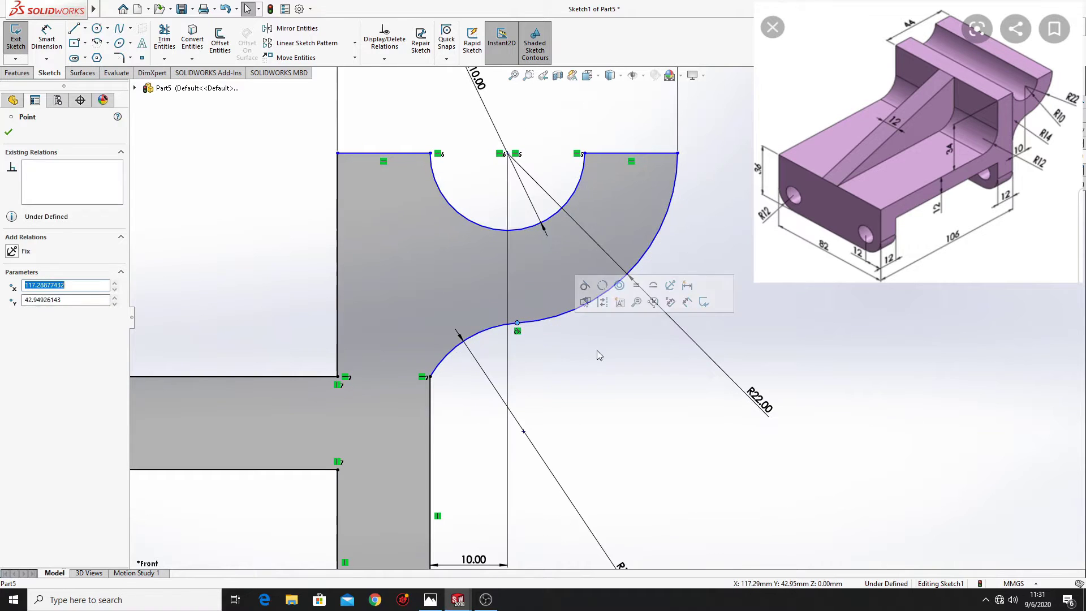
{"action": "middle_click_drag", "start_coordinate": [596, 351], "coordinate": [649, 400], "text": "ctrl"}
Dimension the upper block's left vertical edge to 34 mm and zoom to fit the sketch.
{"action": "key", "text": "d"}
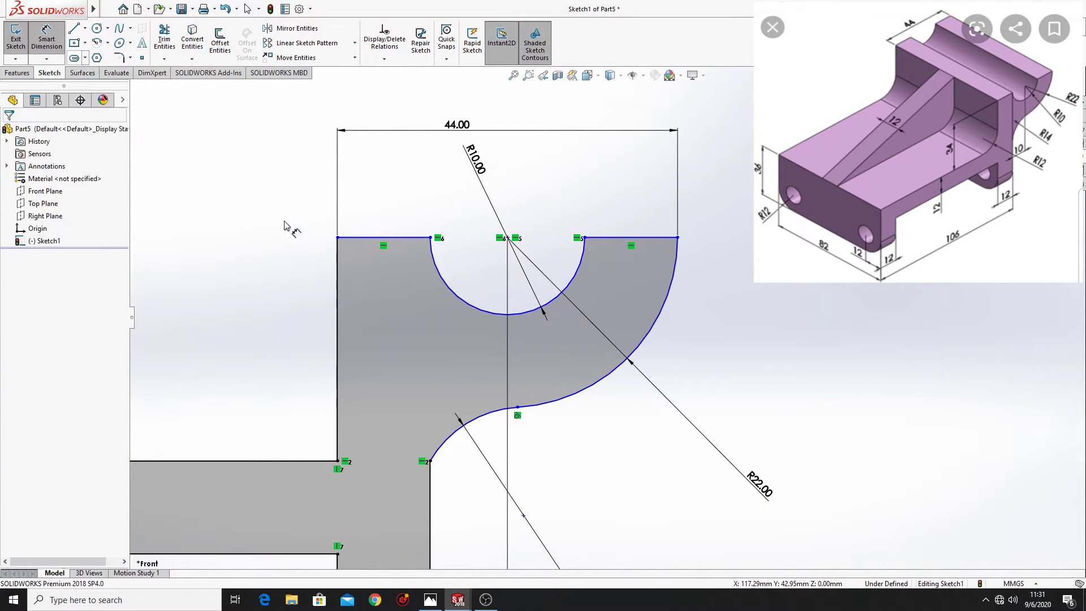
{"action": "left_click", "coordinate": [340, 300]}
{"action": "left_click", "coordinate": [261, 317]}
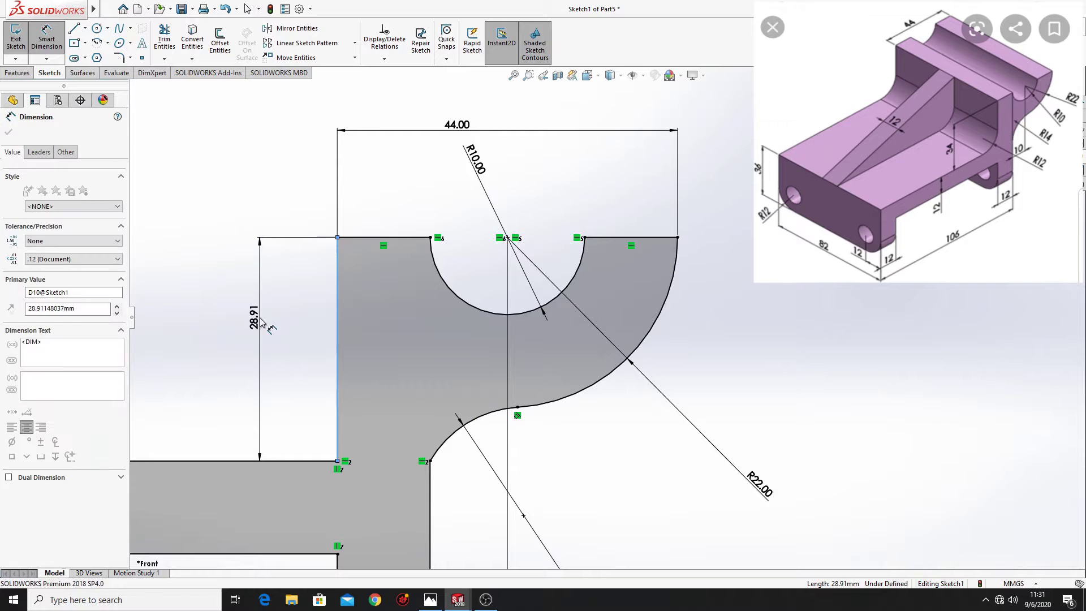
{"action": "type", "text": "34"}
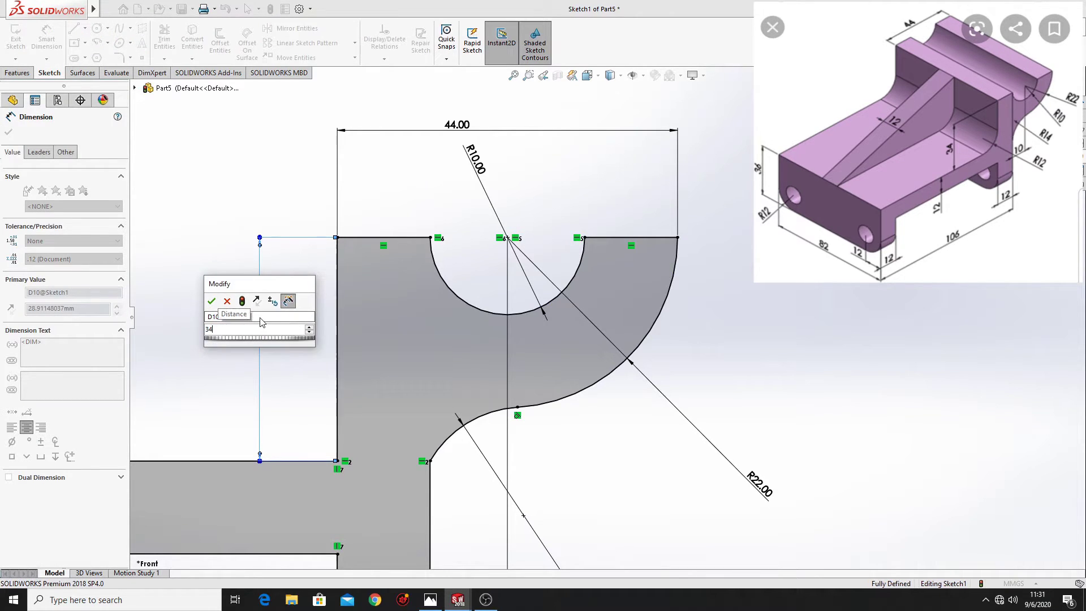
{"action": "key", "text": "Return"}
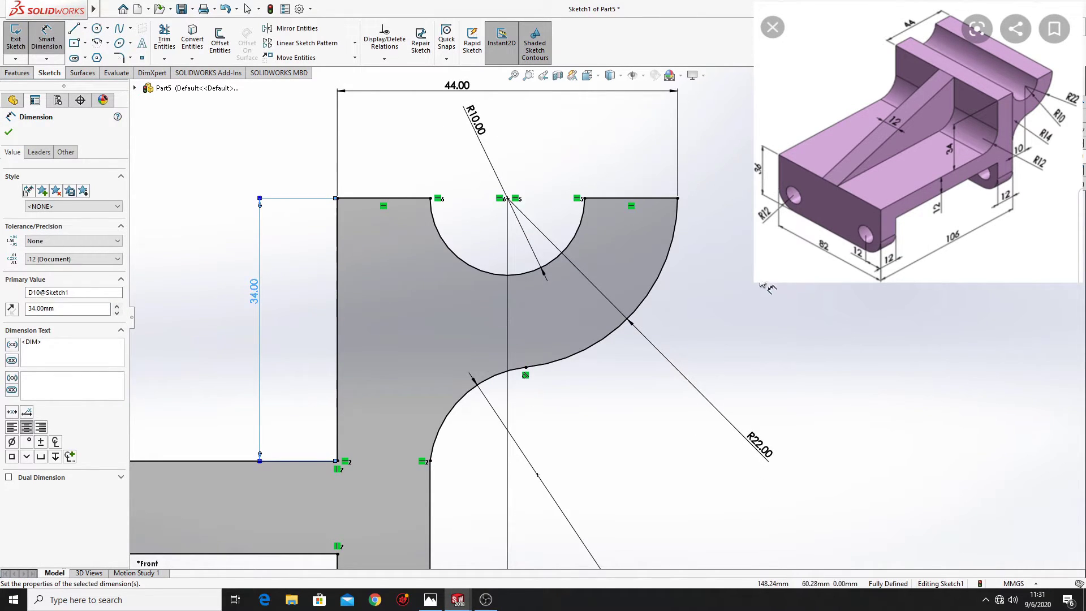
{"action": "right_click", "coordinate": [745, 310]}
{"action": "left_click", "coordinate": [748, 335]}
{"action": "key", "text": "f"}
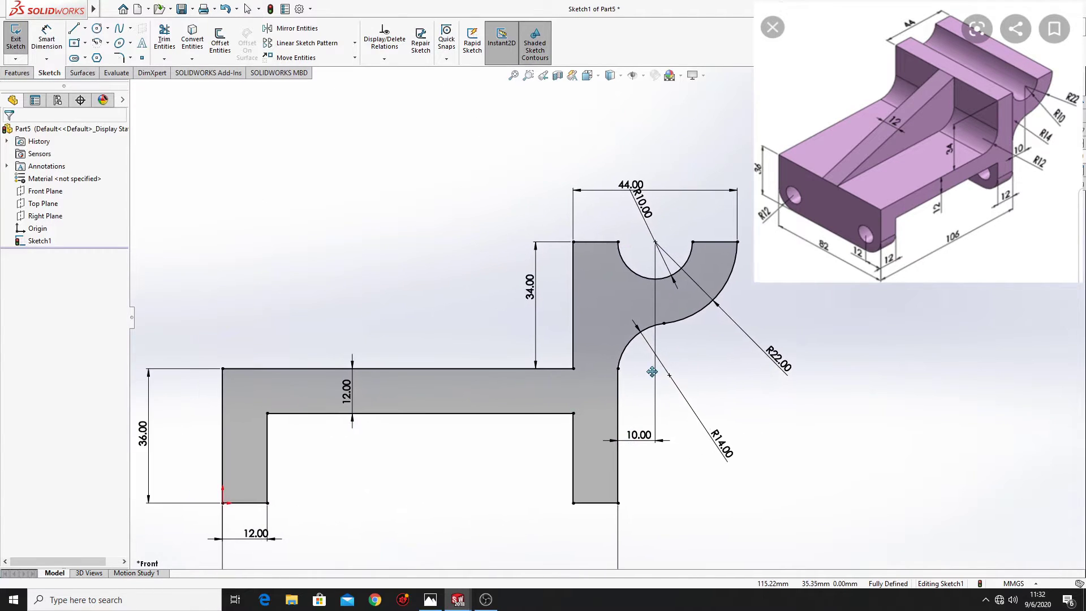
Extrude the sketch as a Blind boss 82 mm deep to create Boss-Extrude1.
{"action": "left_click", "coordinate": [23, 74]}
{"action": "left_click", "coordinate": [23, 41]}
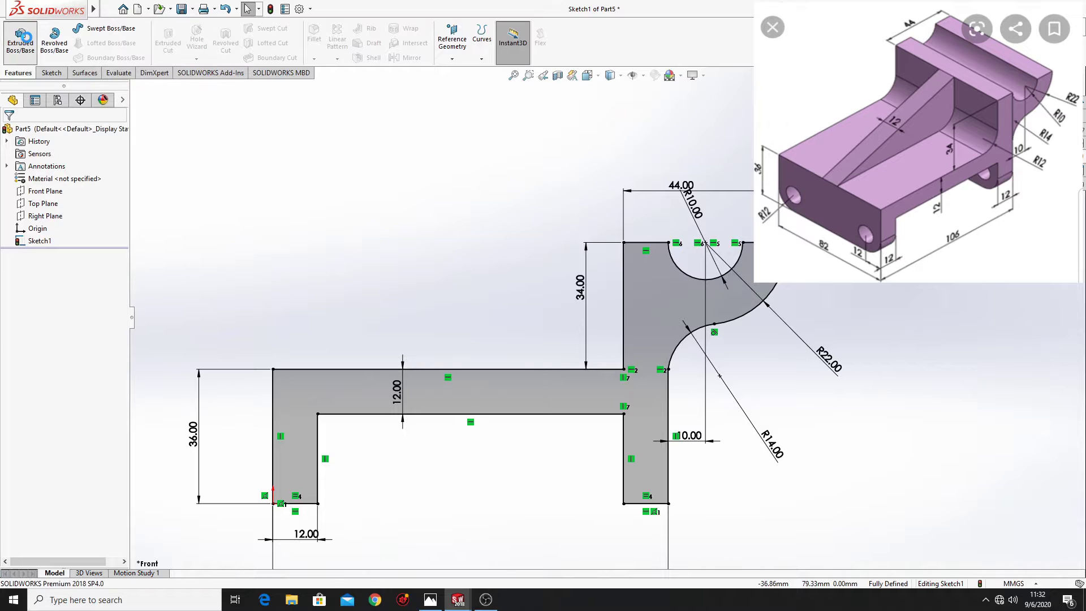
{"action": "middle_click_drag", "start_coordinate": [370, 333], "coordinate": [298, 333], "text": "ctrl"}
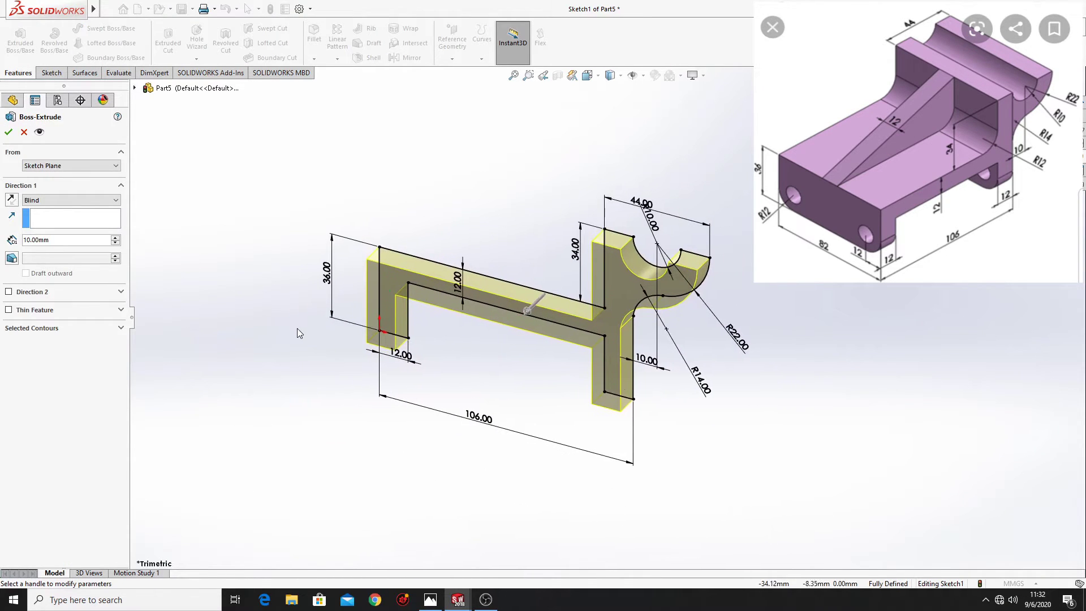
{"action": "left_click", "coordinate": [59, 241]}
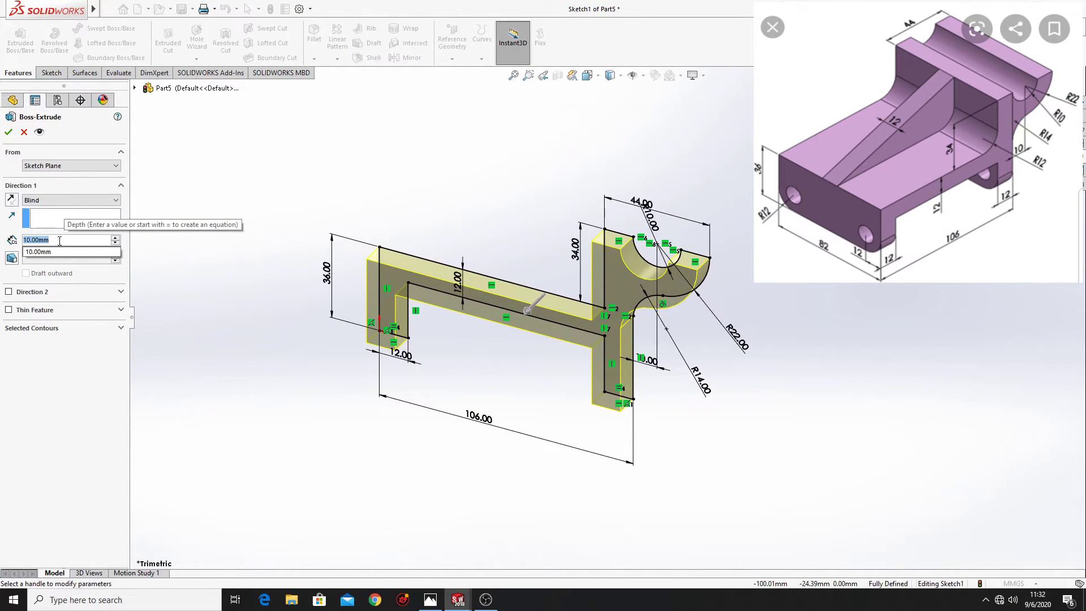
{"action": "type", "text": "82"}
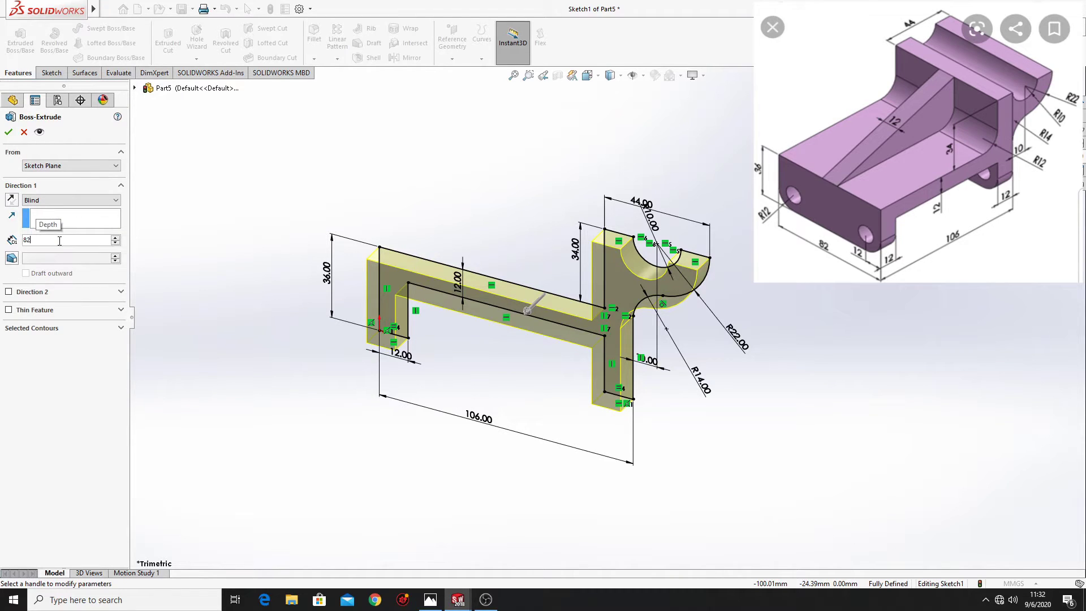
{"action": "key", "text": "Return"}
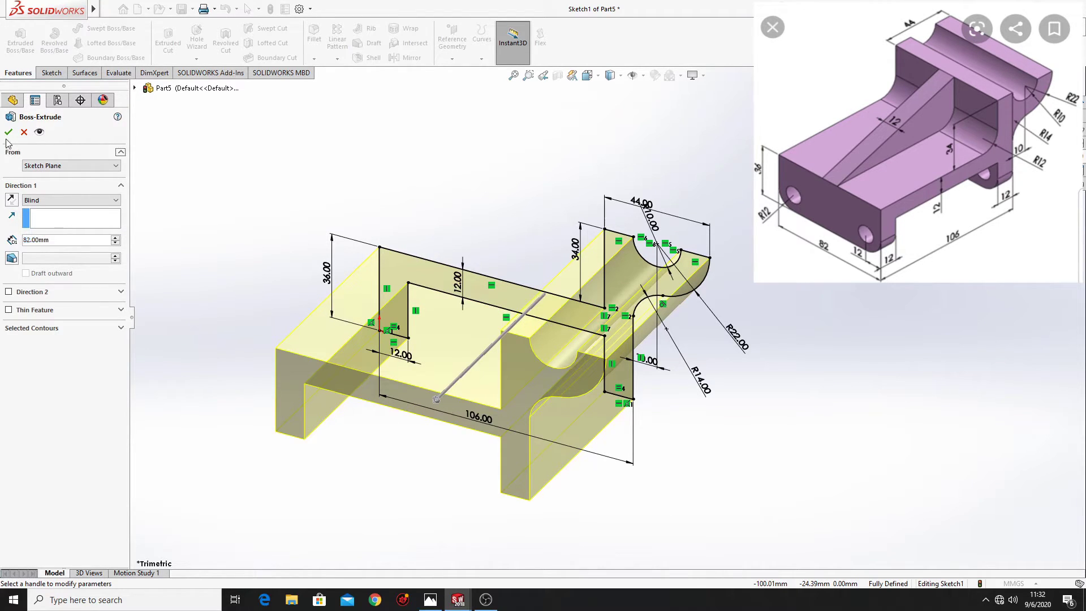
{"action": "left_click", "coordinate": [9, 132]}
Fillet the inside edge where base meets upright with a 12 mm radius.
{"action": "middle_click_drag", "start_coordinate": [175, 223], "coordinate": [294, 304]}
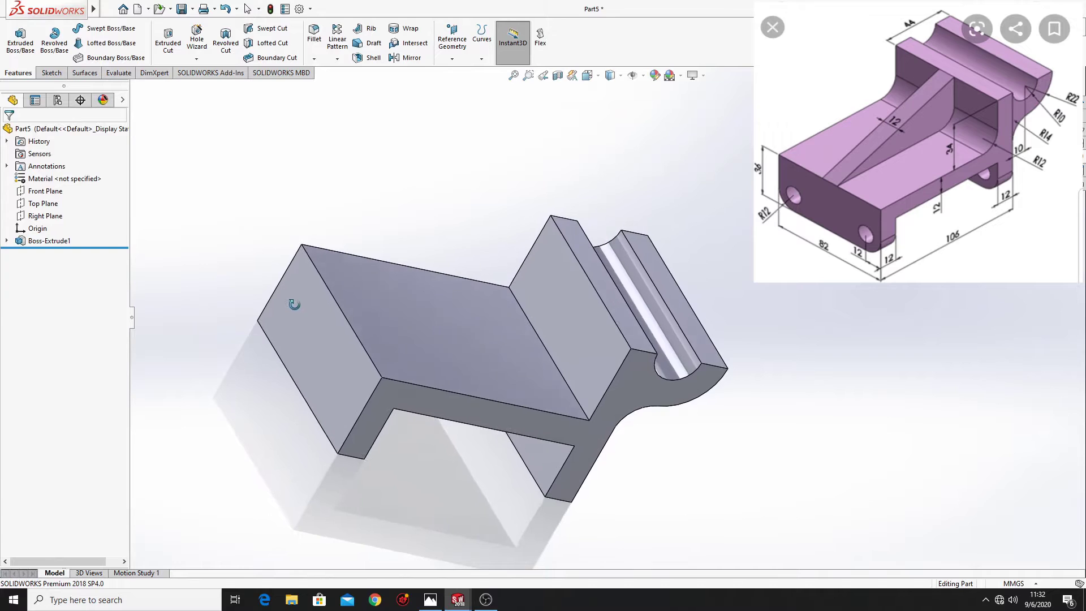
{"action": "left_click", "coordinate": [576, 398]}
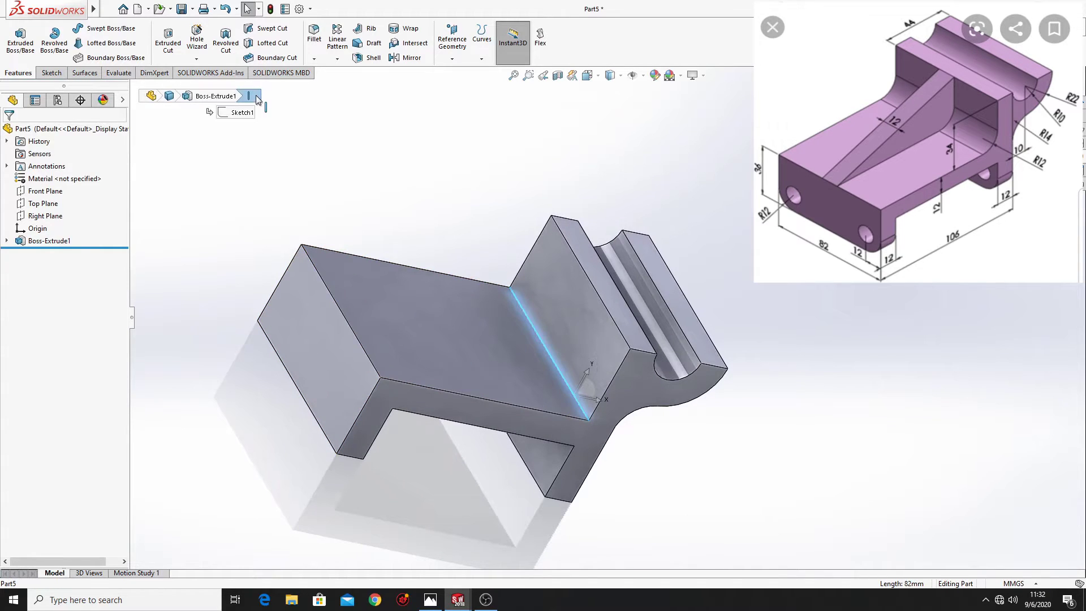
{"action": "left_click", "coordinate": [315, 40]}
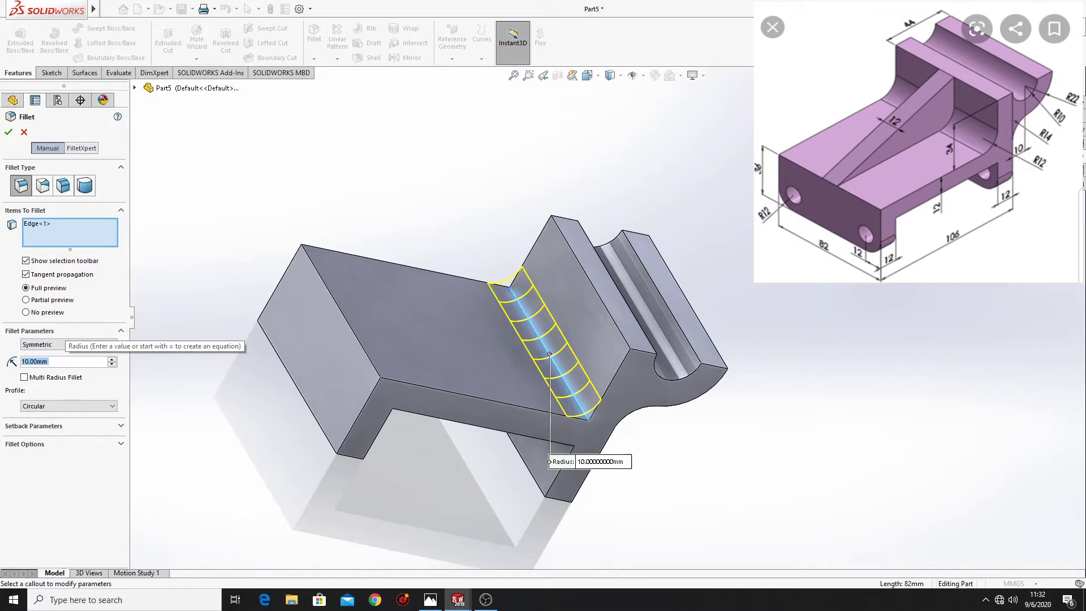
{"action": "type", "text": "12"}
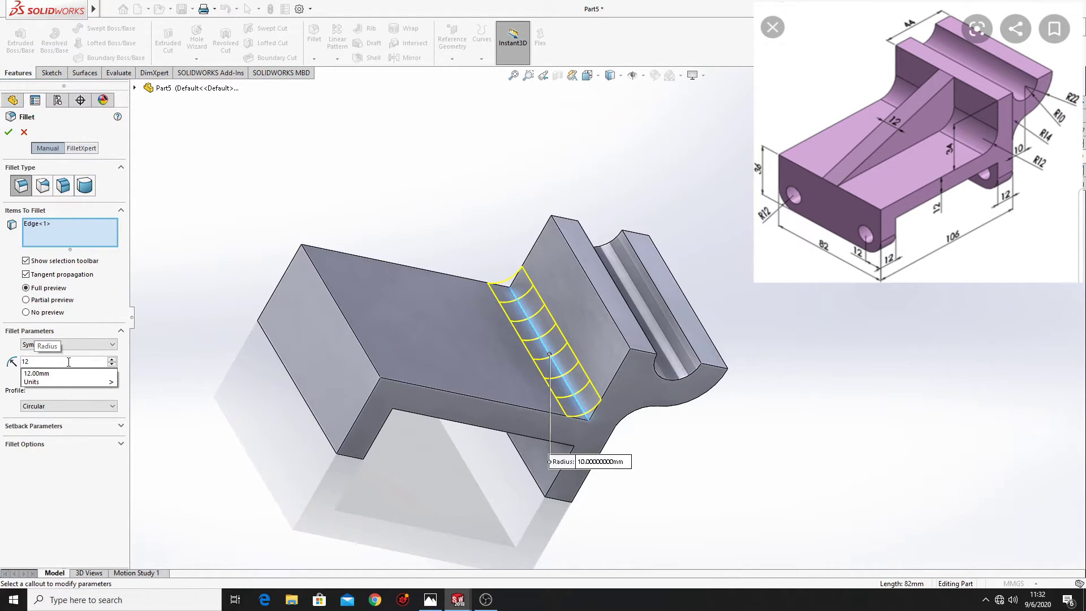
{"action": "mouse_move", "coordinate": [85, 381]}
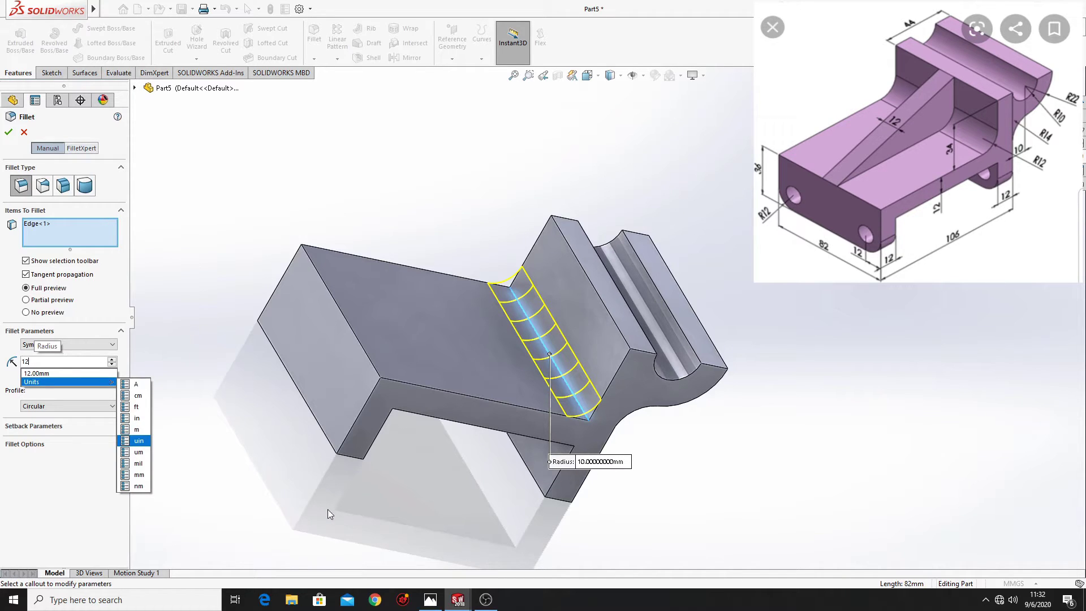
{"action": "left_click", "coordinate": [189, 293]}
Add four more ledge corner edges to the 12 mm fillet and apply Fillet1.
{"action": "middle_click_drag", "start_coordinate": [334, 549], "coordinate": [407, 396]}
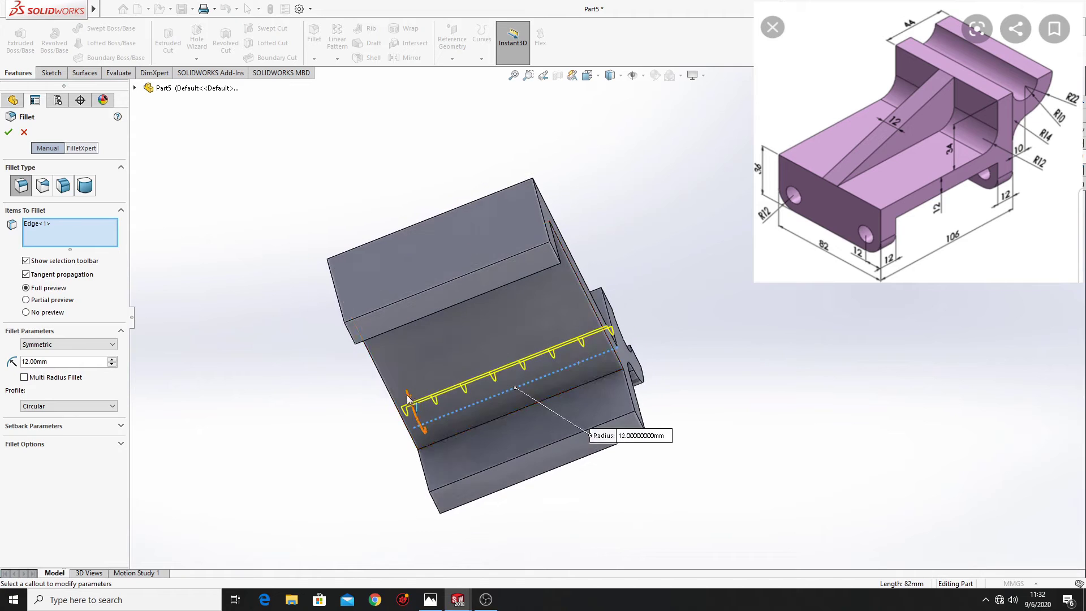
{"action": "left_click", "coordinate": [349, 333]}
{"action": "left_click", "coordinate": [557, 259]}
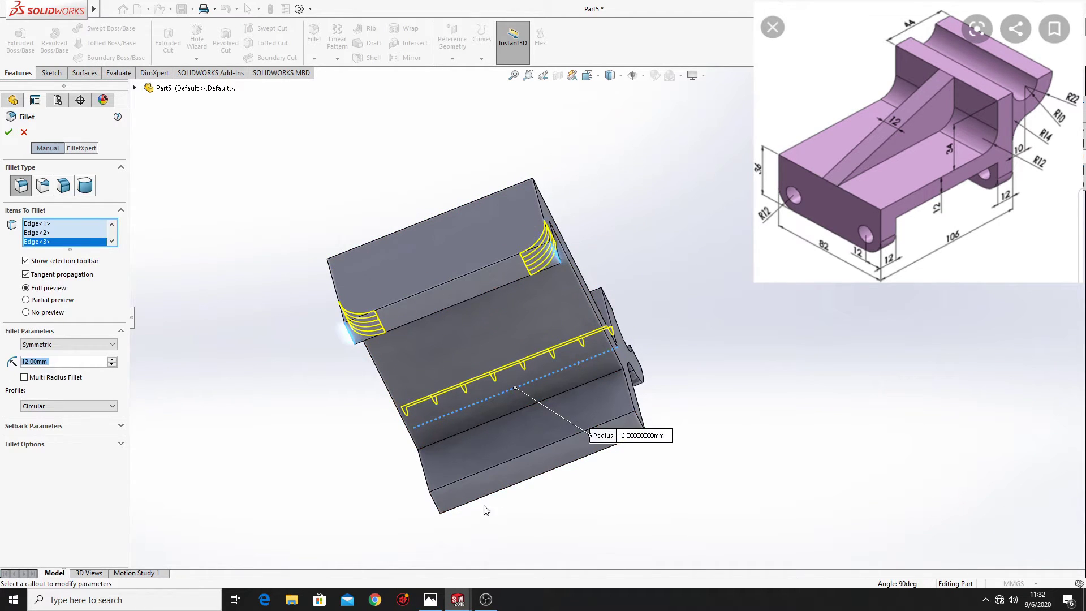
{"action": "left_click", "coordinate": [434, 509]}
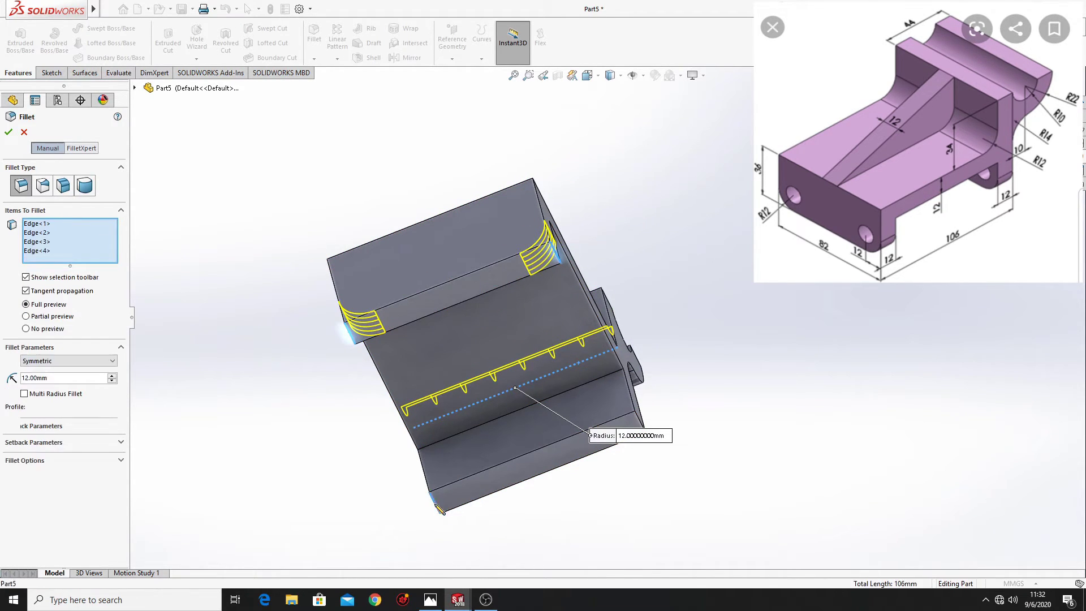
{"action": "left_click", "coordinate": [640, 420]}
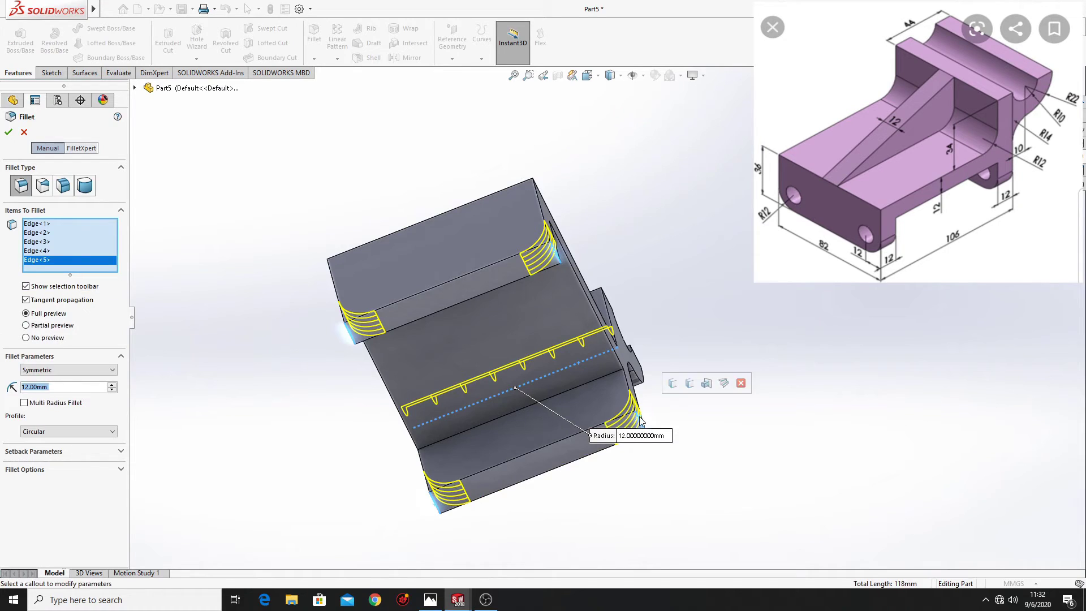
{"action": "left_click", "coordinate": [9, 132]}
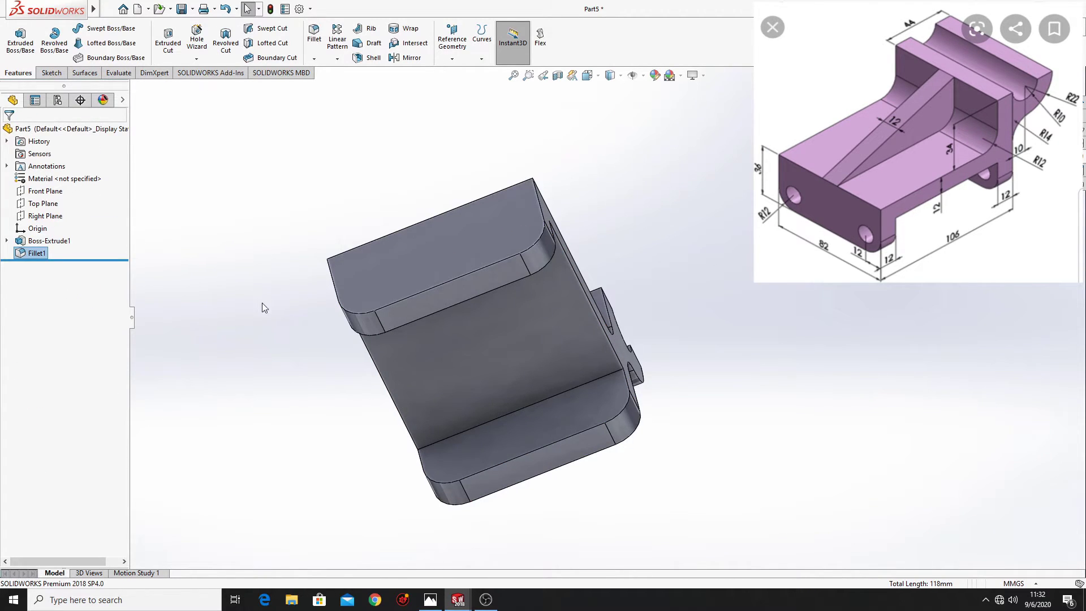
Orbit to the part's underside and start Sketch2 on the rounded-corner face.
{"action": "middle_click_drag", "start_coordinate": [307, 343], "coordinate": [254, 525]}
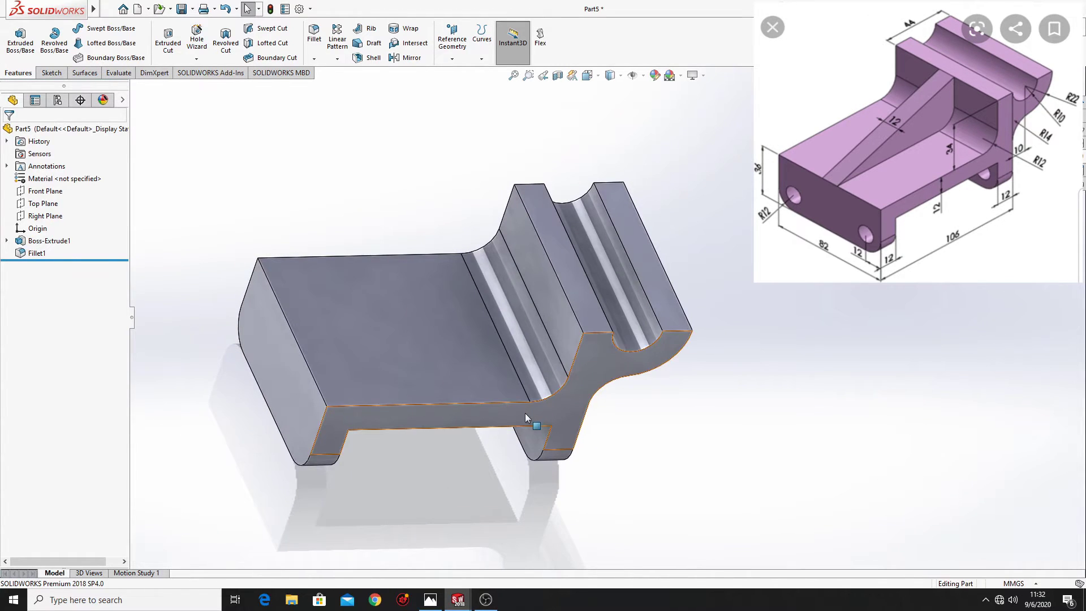
{"action": "middle_click_drag", "start_coordinate": [505, 430], "coordinate": [445, 463]}
{"action": "left_click", "coordinate": [445, 463]}
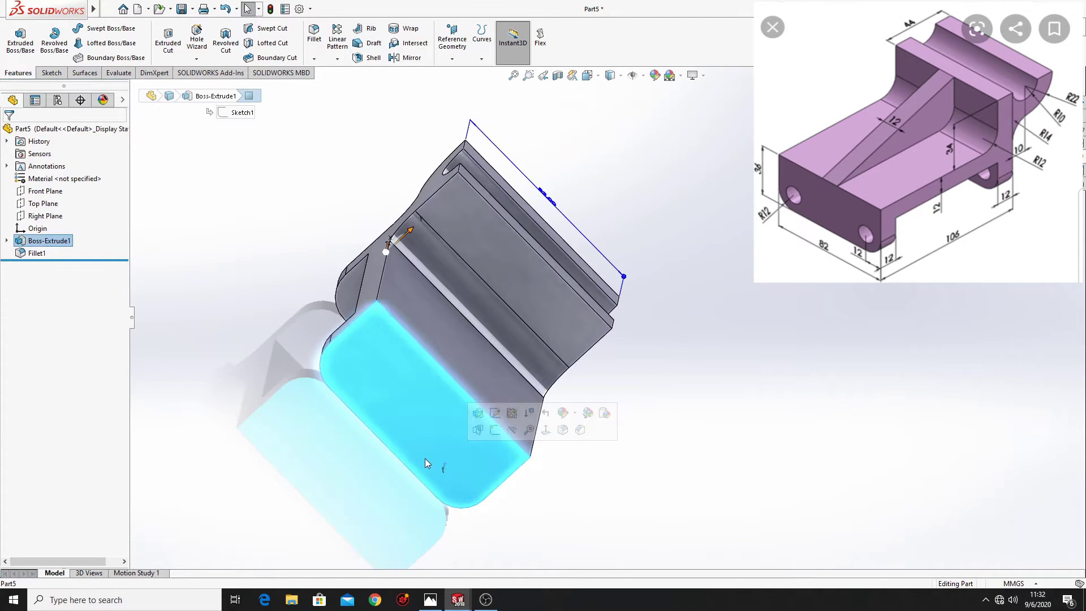
{"action": "left_click", "coordinate": [496, 435]}
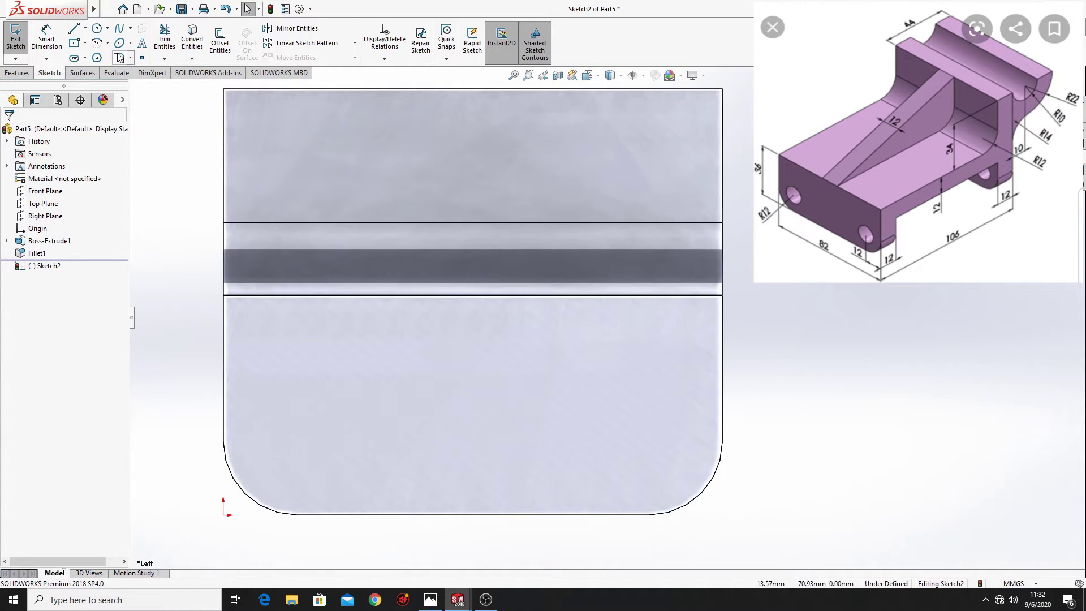
Draw two circles near the face's bottom-left and bottom-right corners.
{"action": "left_click", "coordinate": [97, 29]}
{"action": "left_click", "coordinate": [276, 461]}
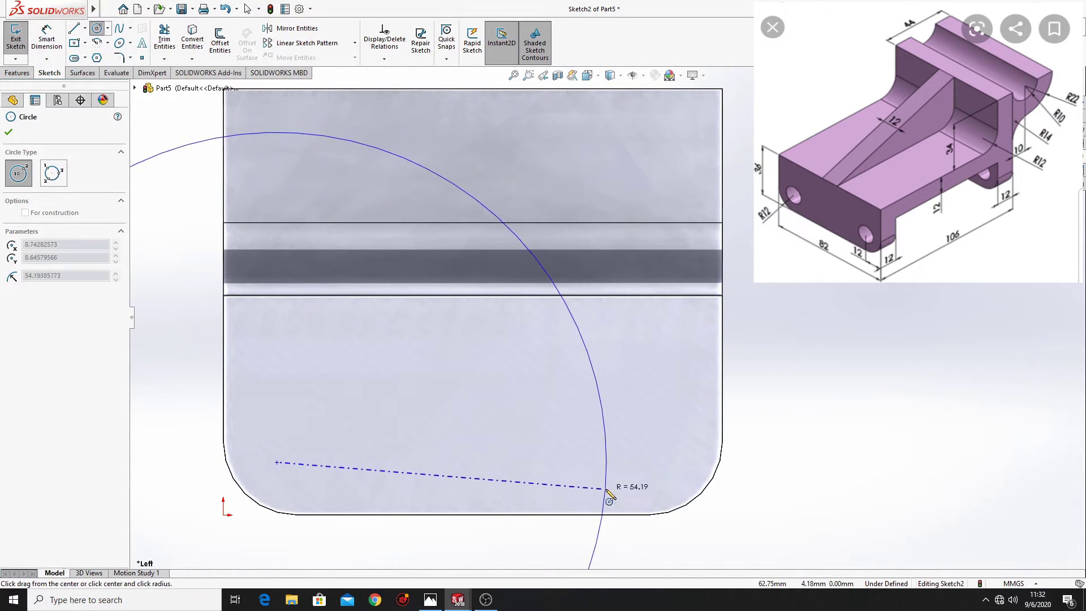
{"action": "left_click", "coordinate": [289, 462]}
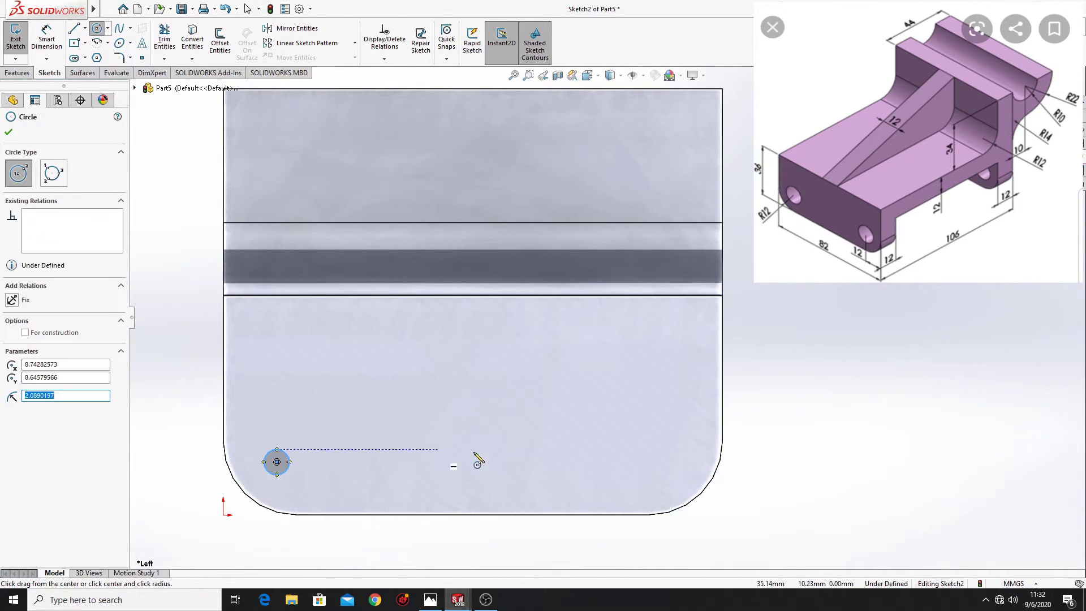
{"action": "left_click", "coordinate": [663, 462]}
{"action": "left_click", "coordinate": [681, 470]}
{"action": "right_click", "coordinate": [816, 386]}
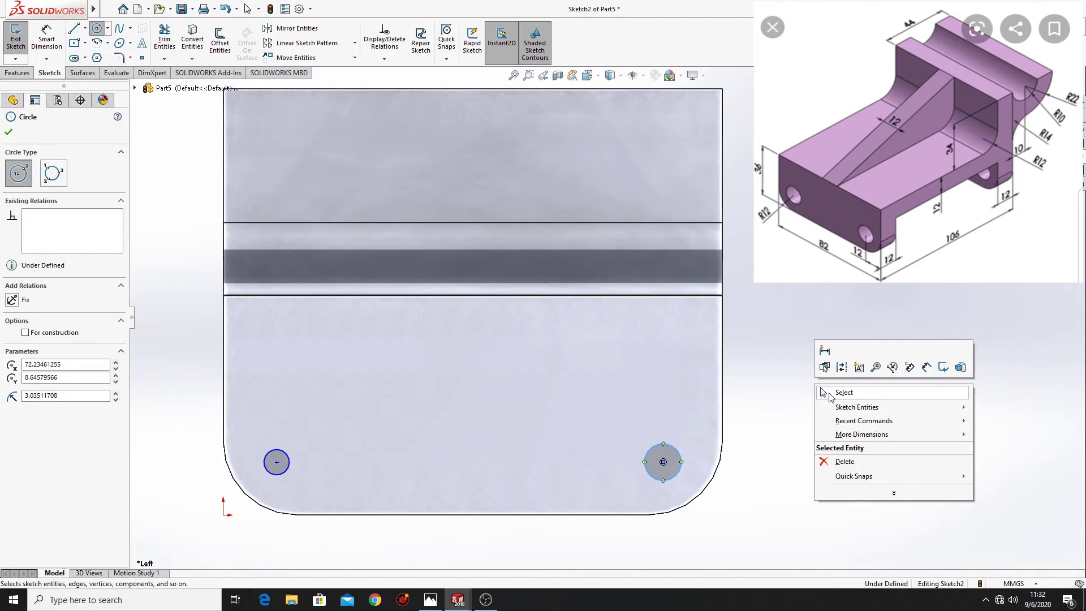
{"action": "left_click", "coordinate": [825, 362]}
Make each circle concentric with its adjacent rounded corner arc.
{"action": "left_click", "coordinate": [324, 419]}
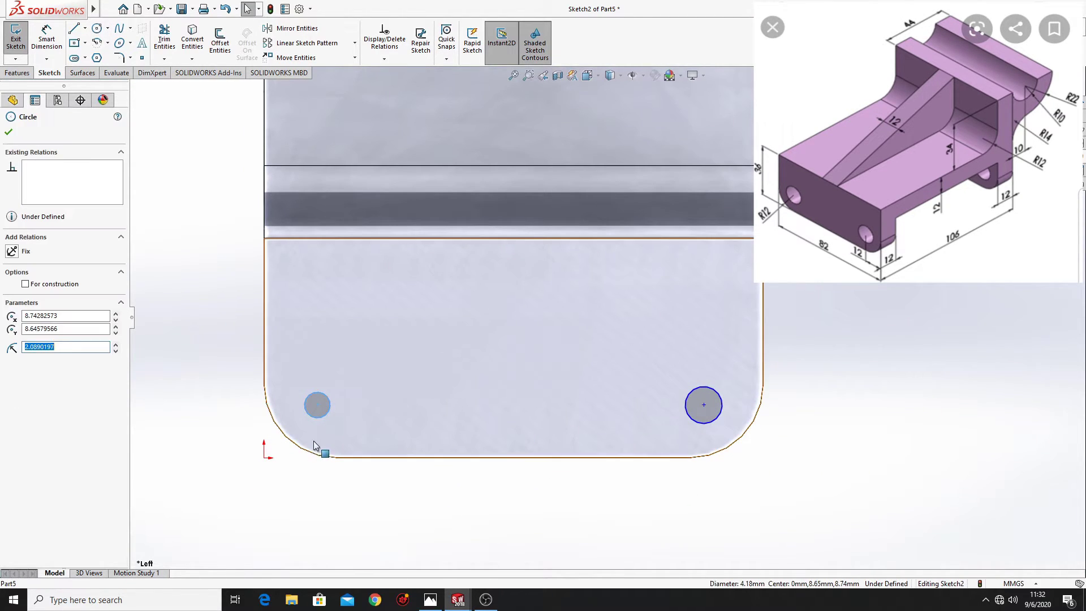
{"action": "left_click", "coordinate": [308, 447], "text": "ctrl"}
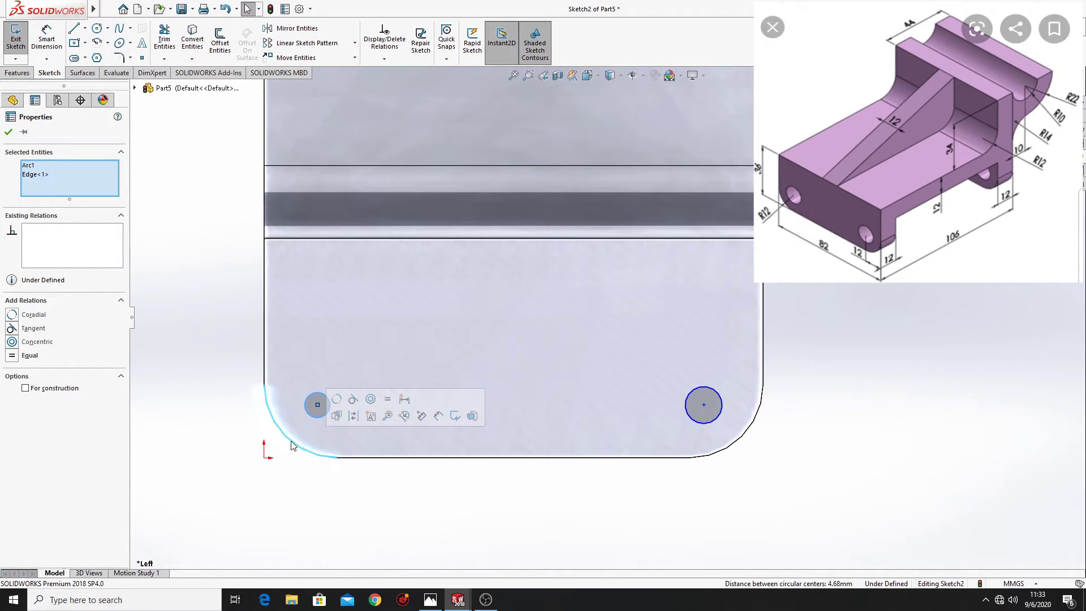
{"action": "left_click", "coordinate": [372, 399]}
{"action": "left_click", "coordinate": [375, 528]}
{"action": "middle_click_drag", "start_coordinate": [375, 528], "coordinate": [369, 501], "text": "ctrl"}
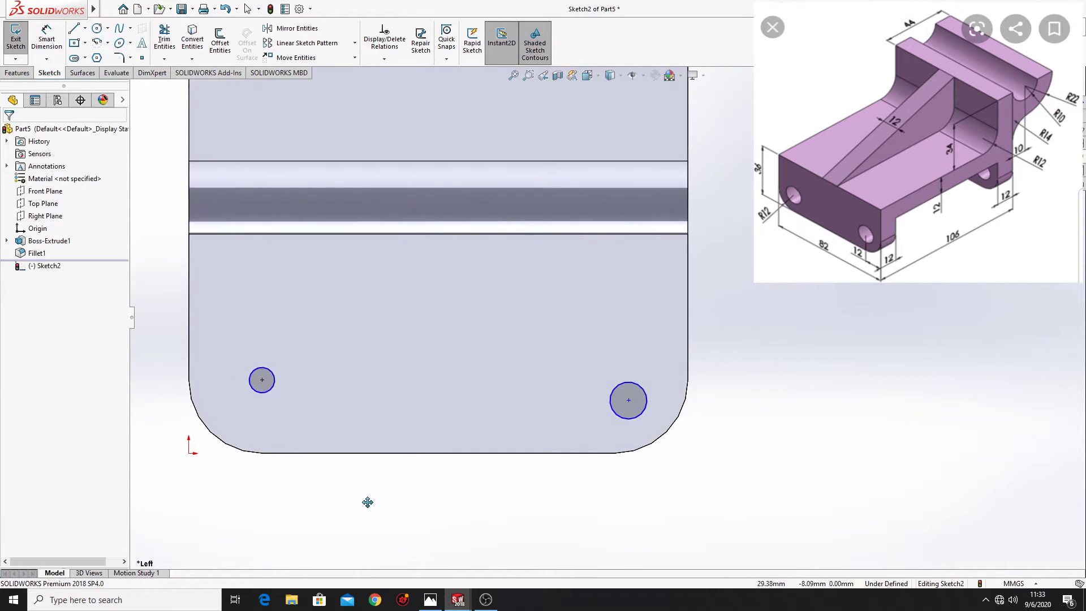
{"action": "left_click", "coordinate": [639, 420]}
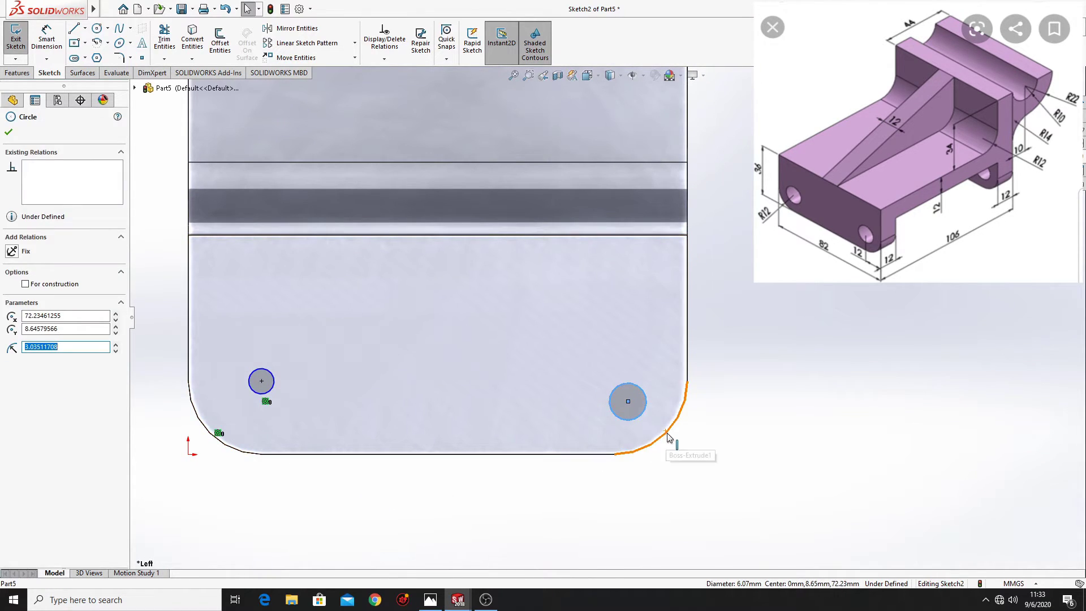
{"action": "left_click", "coordinate": [667, 436], "text": "ctrl"}
{"action": "left_click", "coordinate": [734, 382]}
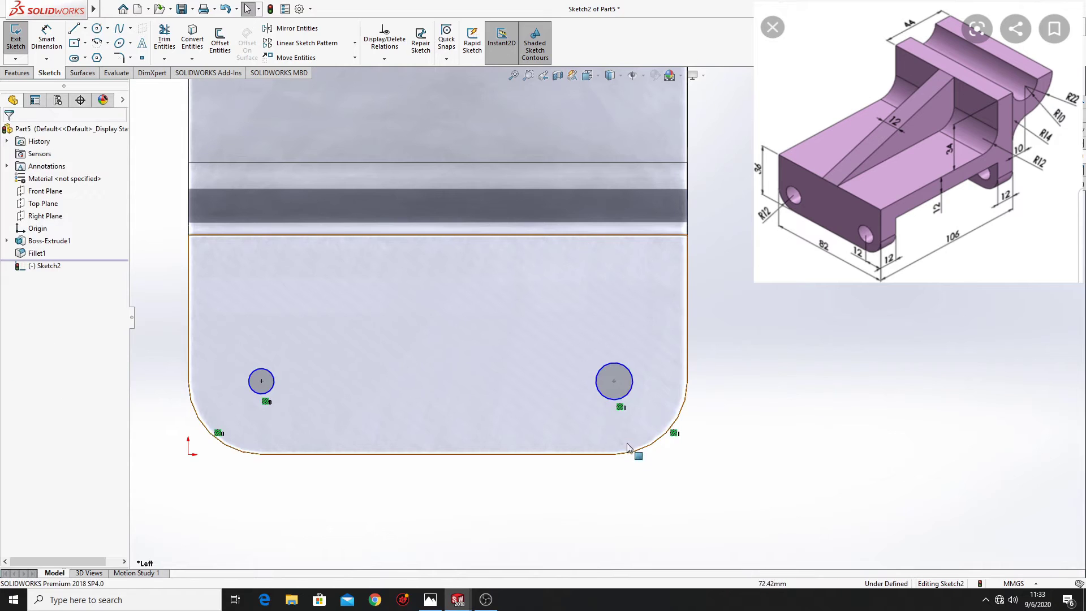
Add an Equal relation between the left and right circles.
{"action": "left_click", "coordinate": [606, 394]}
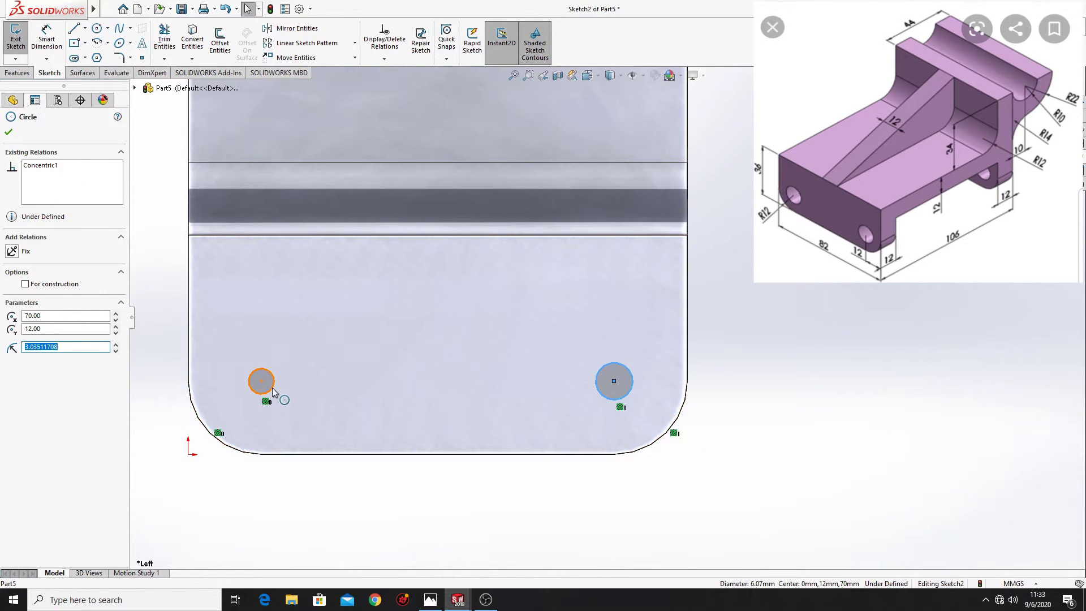
{"action": "left_click", "coordinate": [273, 391], "text": "ctrl"}
{"action": "left_click", "coordinate": [356, 337]}
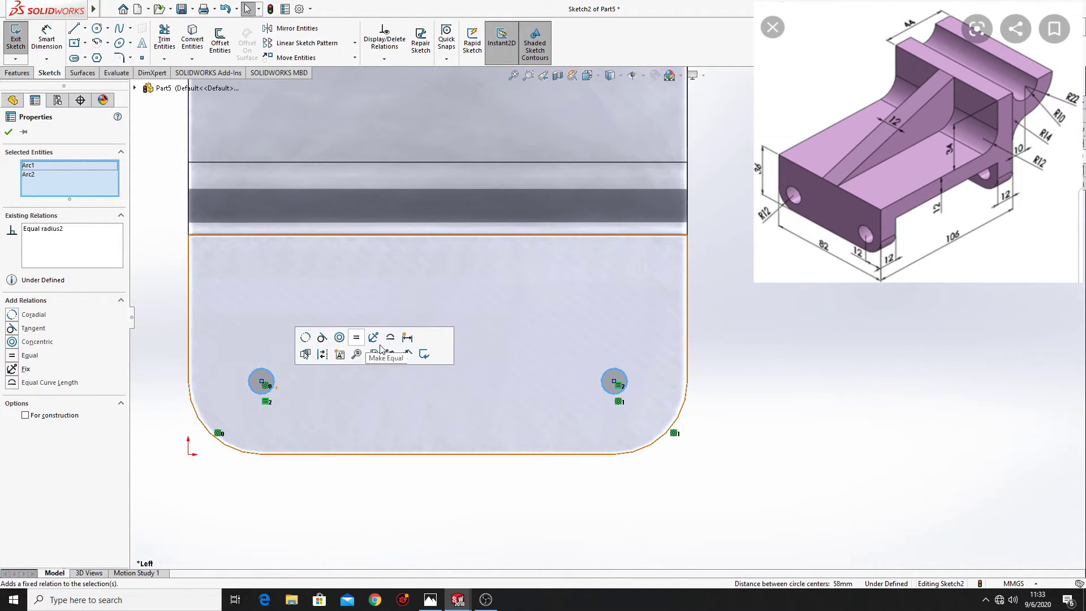
{"action": "left_click", "coordinate": [748, 334]}
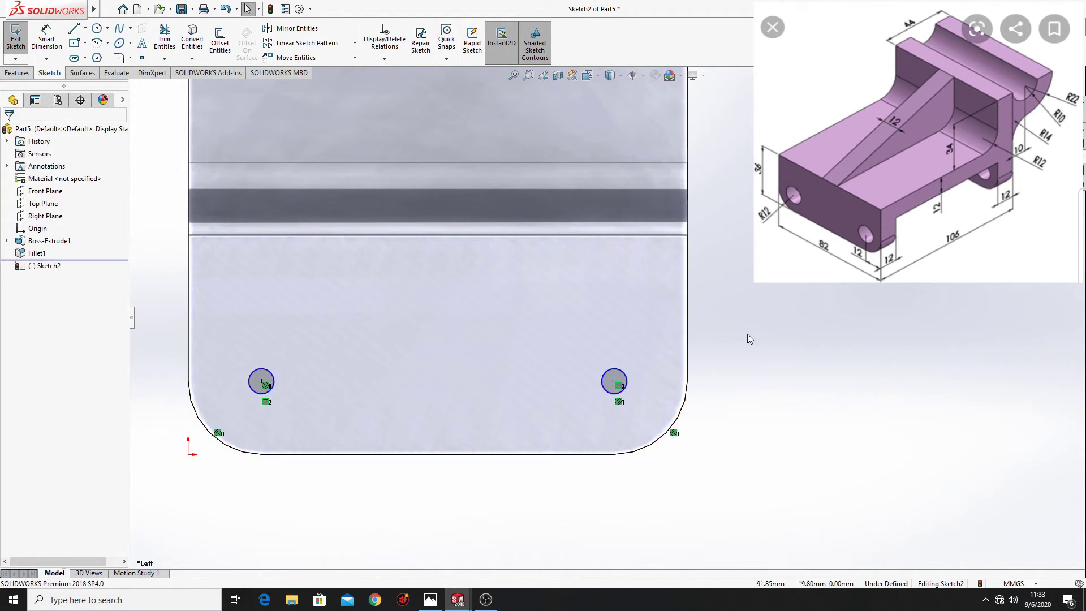
{"action": "left_click", "coordinate": [262, 383]}
{"action": "left_click", "coordinate": [162, 306]}
Give the left circle a 12 mm diameter dimension with Smart Dimension.
{"action": "left_click", "coordinate": [47, 40]}
{"action": "left_click", "coordinate": [252, 378]}
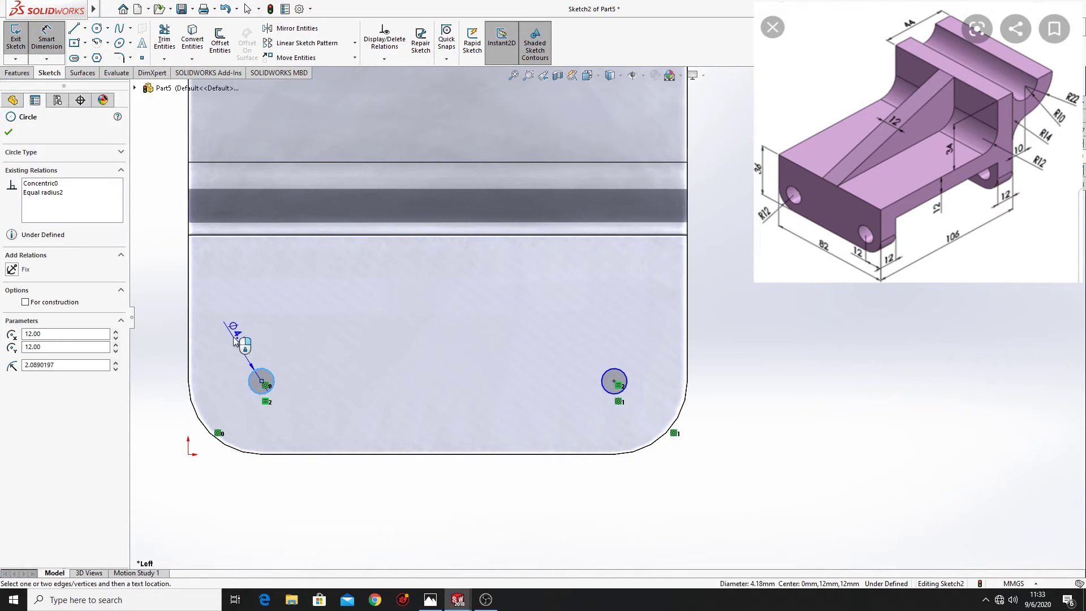
{"action": "left_click", "coordinate": [202, 379]}
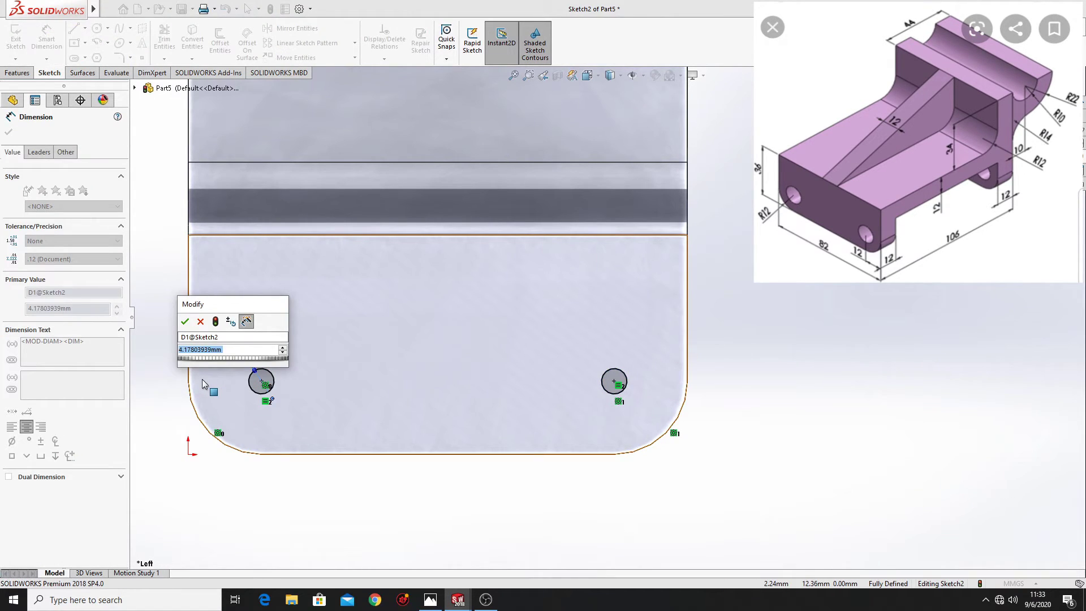
{"action": "type", "text": "12"}
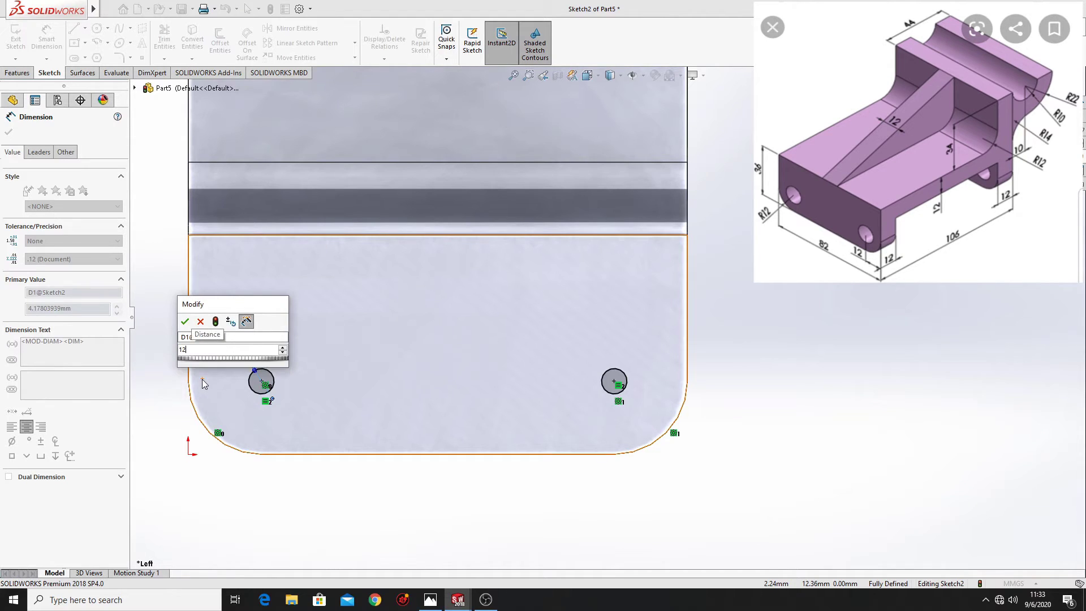
{"action": "key", "text": "Return"}
{"action": "right_click", "coordinate": [752, 310]}
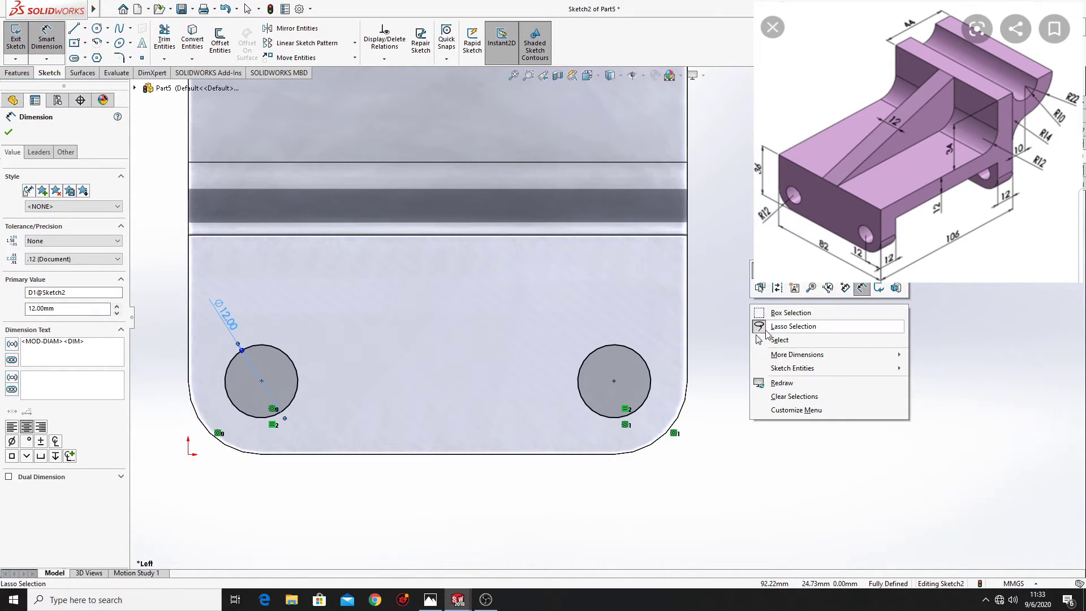
{"action": "left_click", "coordinate": [792, 339]}
Extruded-cut the two circles Up To Surface at the far leg face, creating Cut-Extrude1.
{"action": "left_click", "coordinate": [17, 73]}
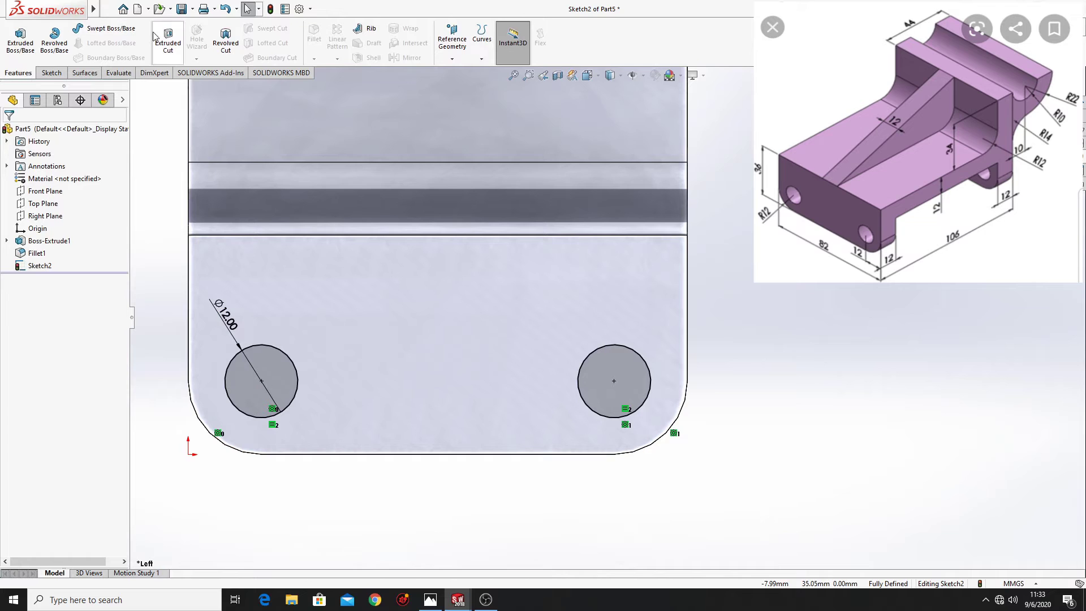
{"action": "left_click", "coordinate": [168, 39]}
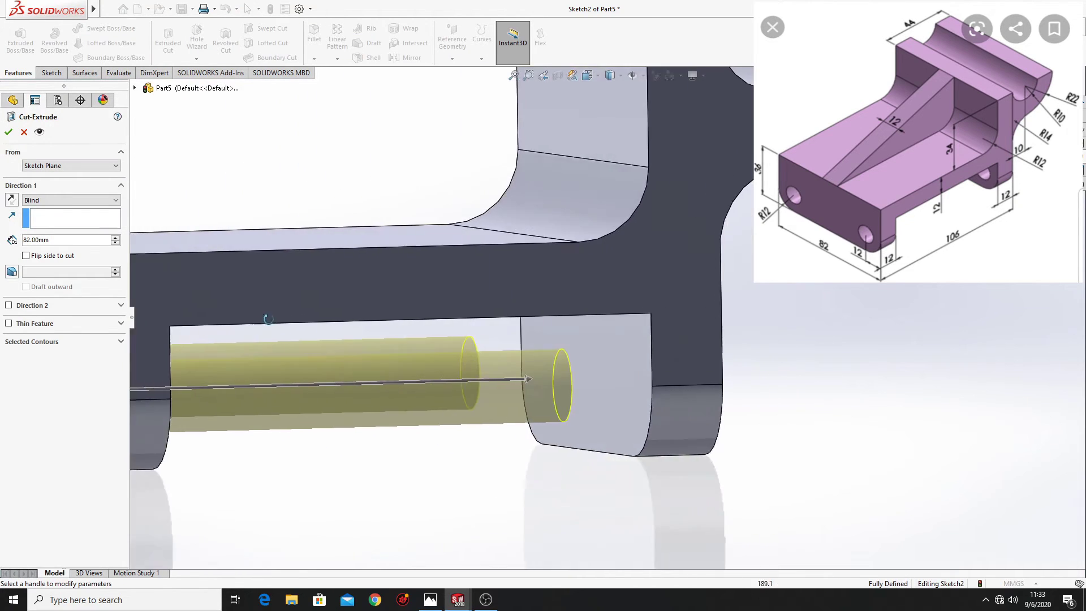
{"action": "left_click", "coordinate": [61, 200]}
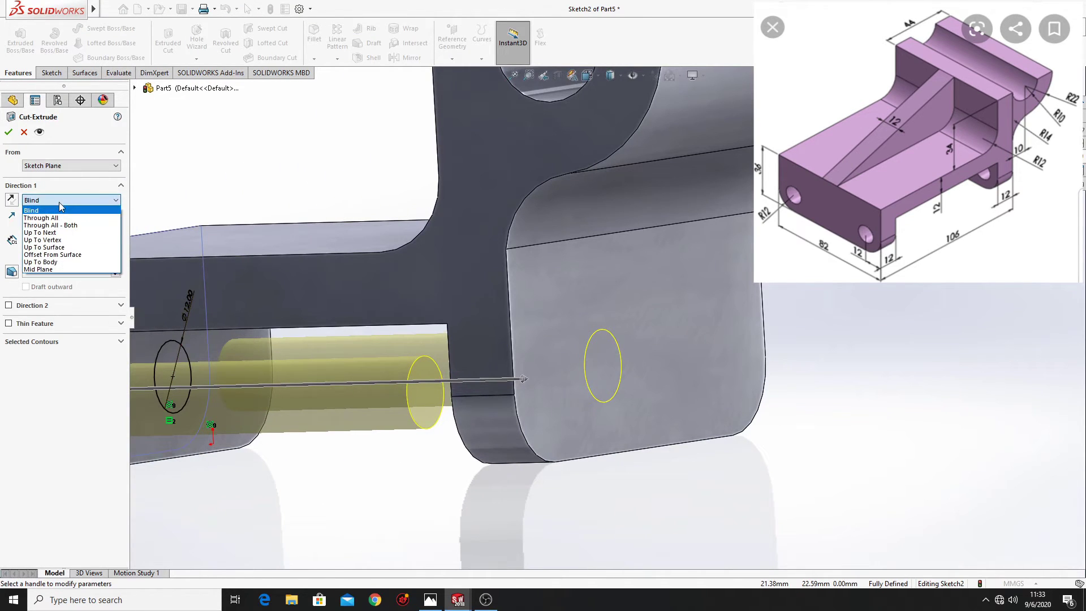
{"action": "left_click", "coordinate": [56, 247]}
{"action": "left_click", "coordinate": [572, 338]}
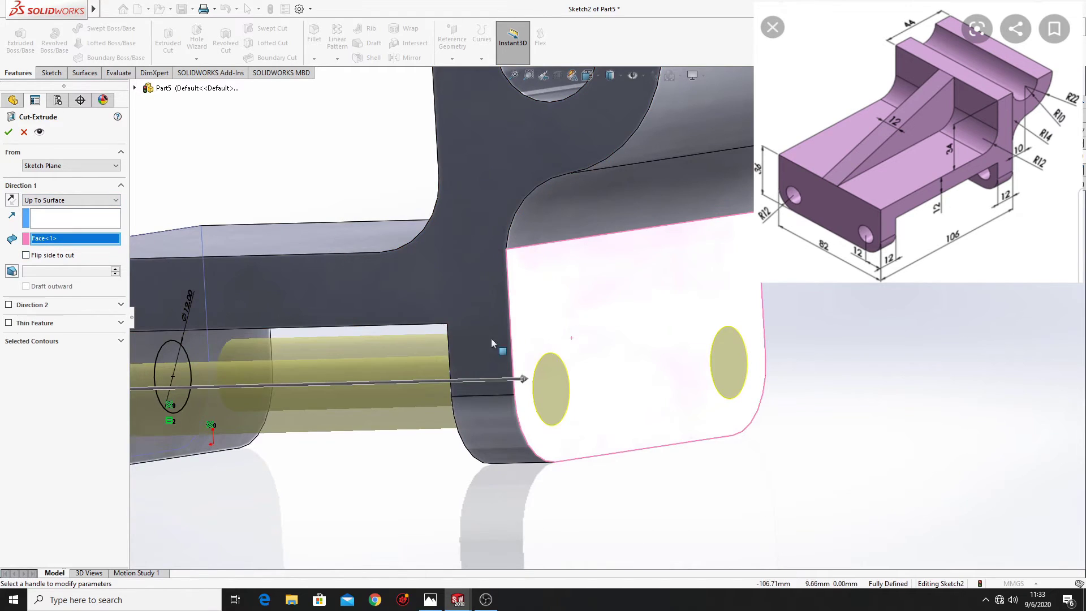
{"action": "key", "text": "Return"}
{"action": "scroll", "coordinate": [419, 499], "scroll_direction": "up", "scroll_amount": 2}
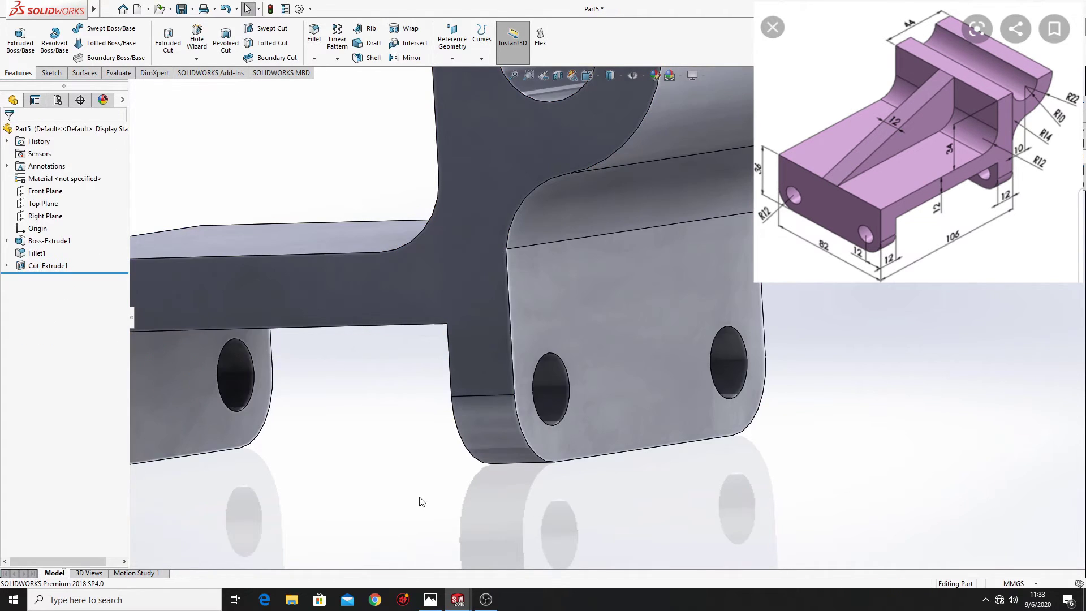
{"action": "middle_click_drag", "start_coordinate": [419, 500], "coordinate": [504, 396]}
{"action": "scroll", "coordinate": [473, 497], "scroll_direction": "up", "scroll_amount": 5}
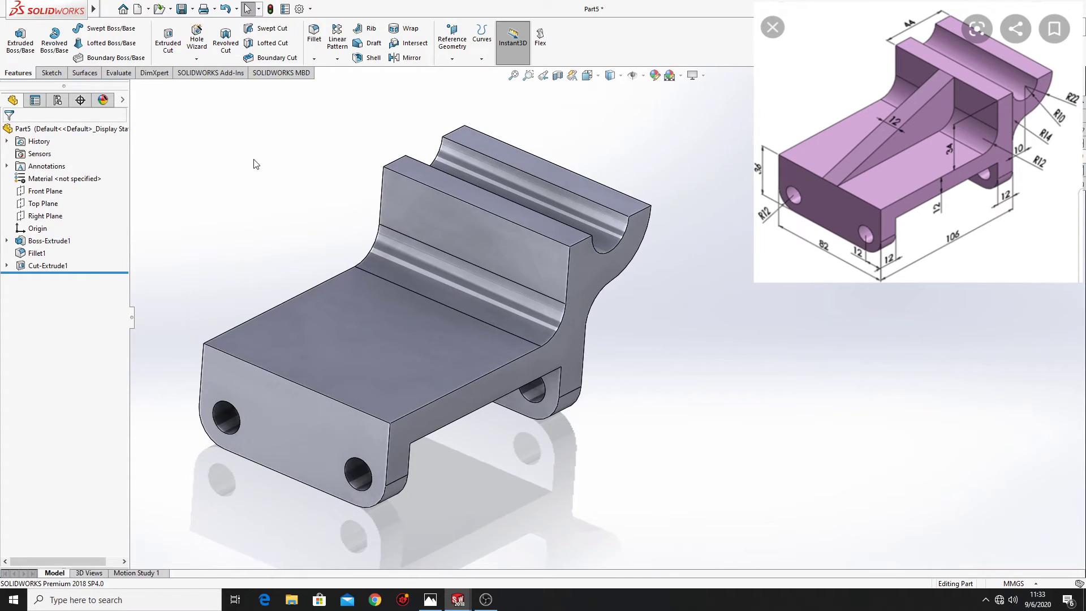
Create Plane1 offset 41 mm from the Front Plane through the bracket's middle.
{"action": "left_click", "coordinate": [452, 61]}
{"action": "left_click", "coordinate": [458, 75]}
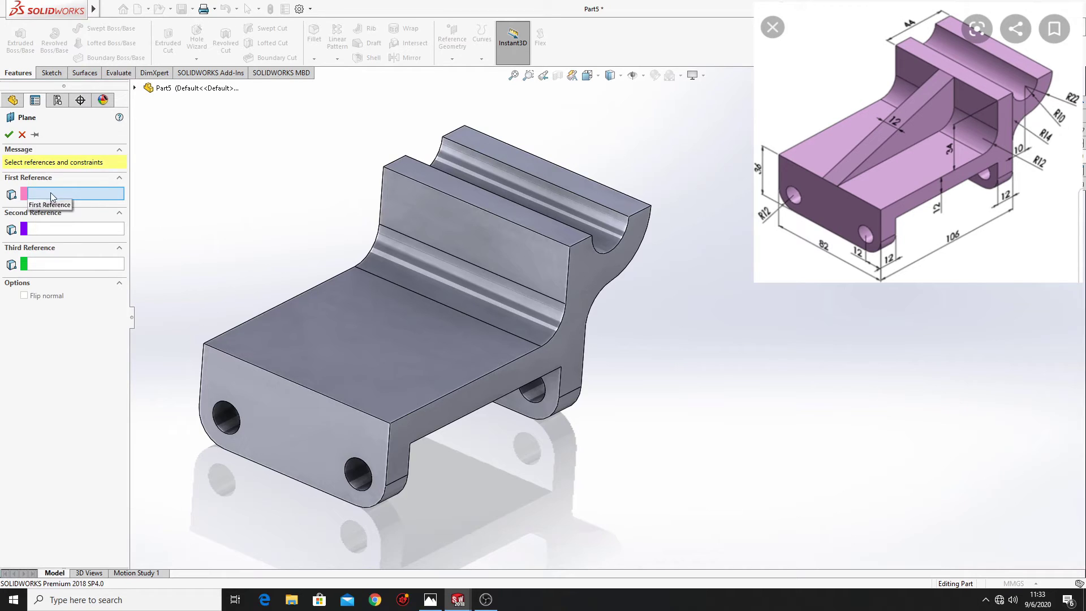
{"action": "left_click", "coordinate": [135, 87]}
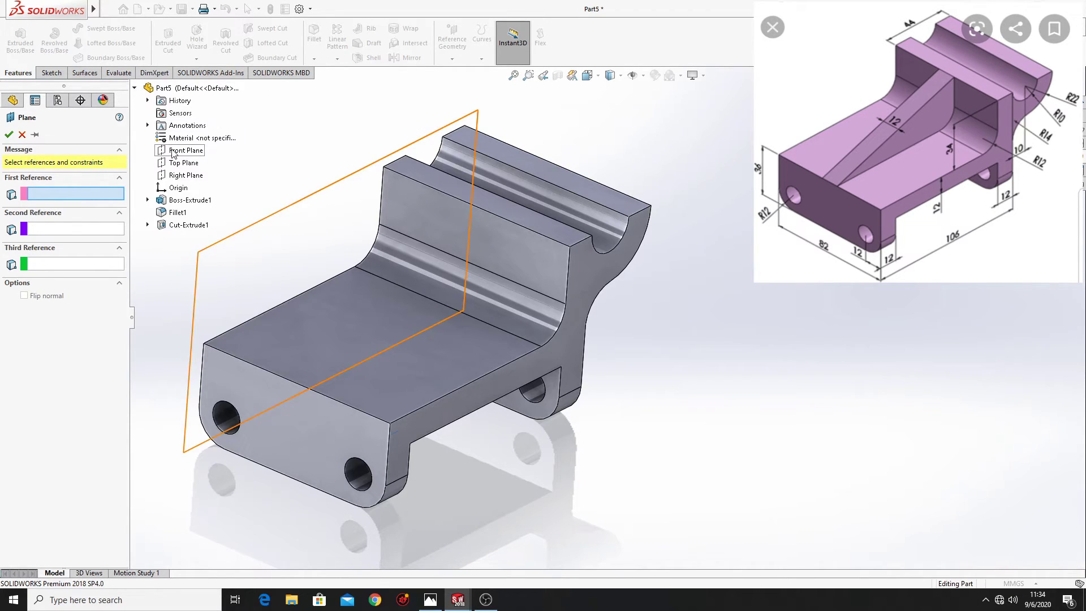
{"action": "left_click", "coordinate": [173, 151]}
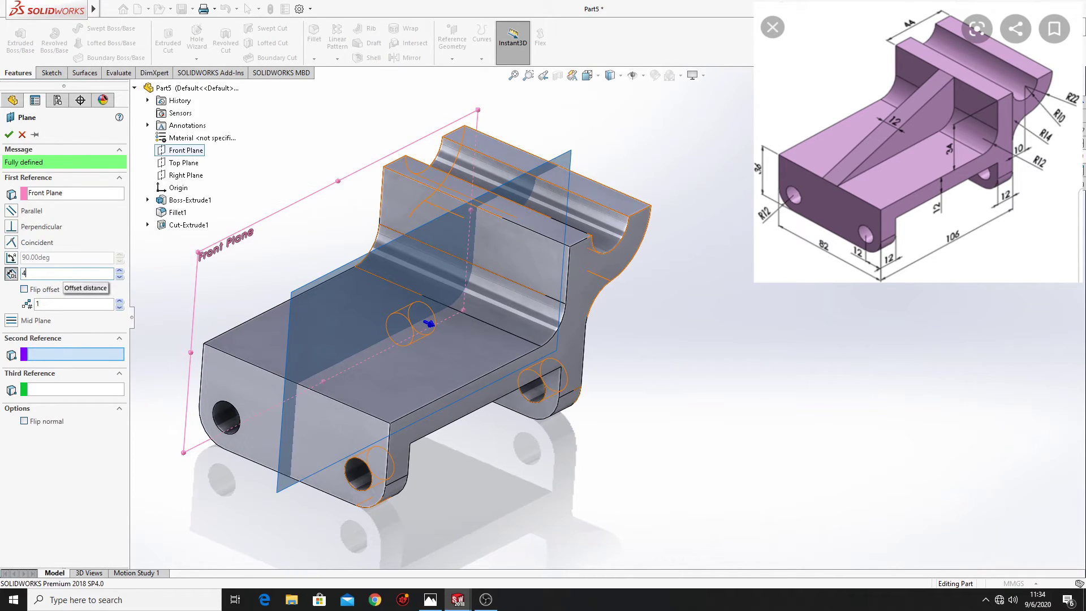
{"action": "left_click", "coordinate": [9, 135]}
{"action": "mouse_move", "coordinate": [204, 245]}
{"action": "middle_mouse_down"}
{"action": "mouse_move", "coordinate": [238, 257]}
{"action": "mouse_move", "coordinate": [198, 261]}
{"action": "middle_mouse_up"}
Start Sketch3 on Plane1 and view it Normal To.
{"action": "left_click", "coordinate": [45, 277]}
{"action": "left_click", "coordinate": [58, 262]}
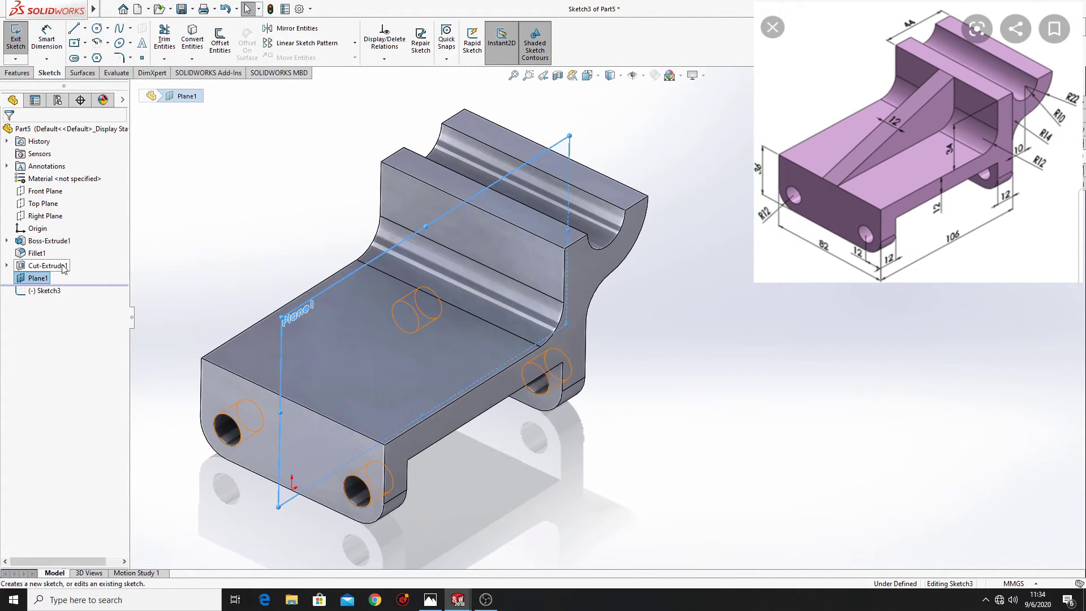
{"action": "left_click", "coordinate": [48, 290]}
{"action": "left_click", "coordinate": [83, 275]}
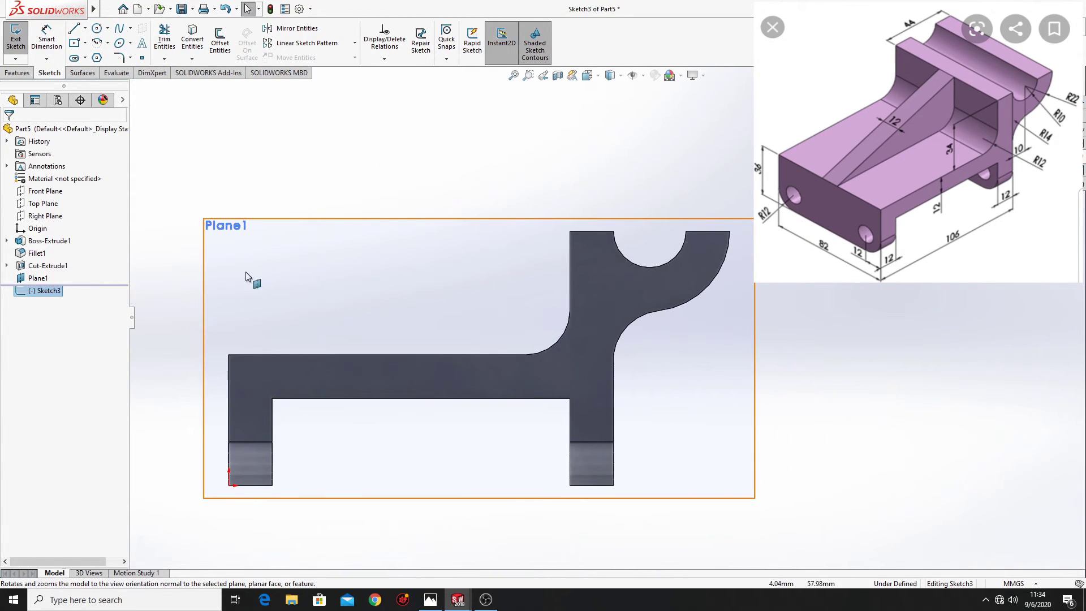
Convert the floor's top edge, fillet arc and vertical wall edge into sketch entities.
{"action": "left_click", "coordinate": [569, 279]}
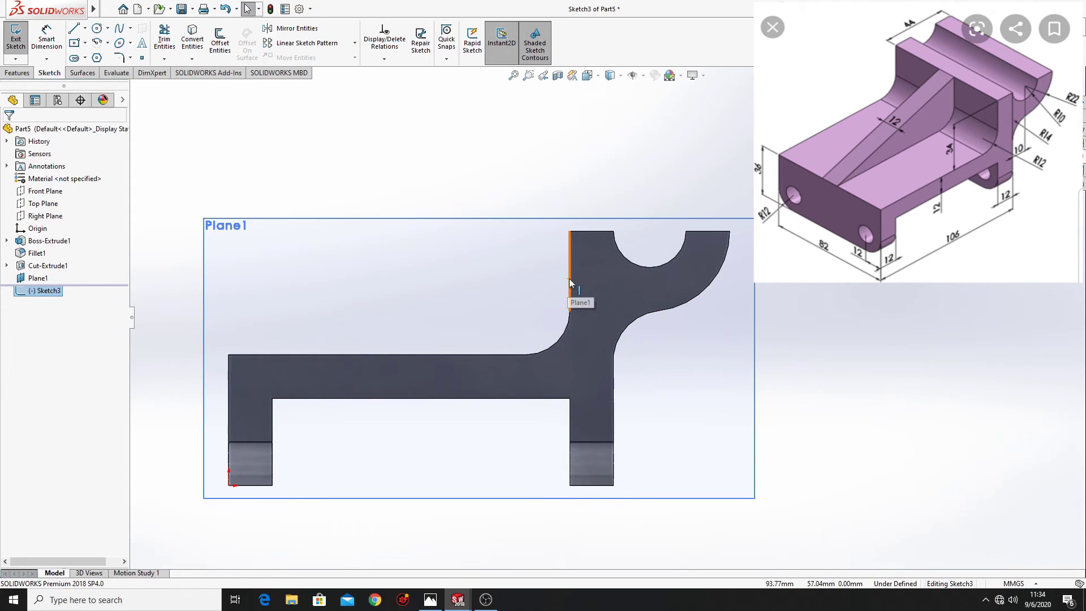
{"action": "left_click", "coordinate": [190, 49]}
{"action": "left_click", "coordinate": [320, 355]}
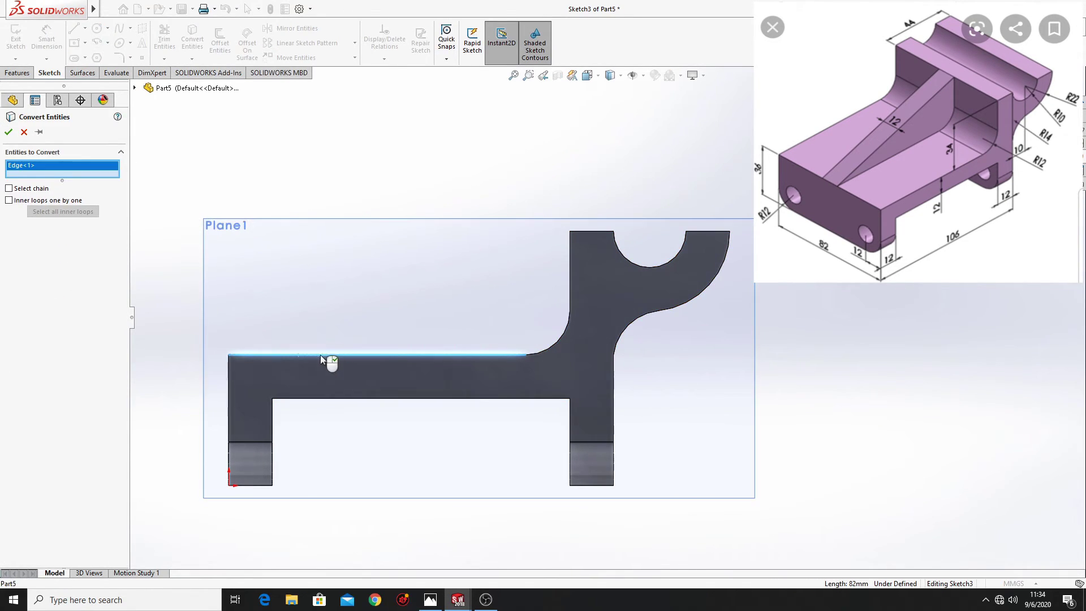
{"action": "left_click", "coordinate": [552, 346]}
{"action": "left_click", "coordinate": [568, 293]}
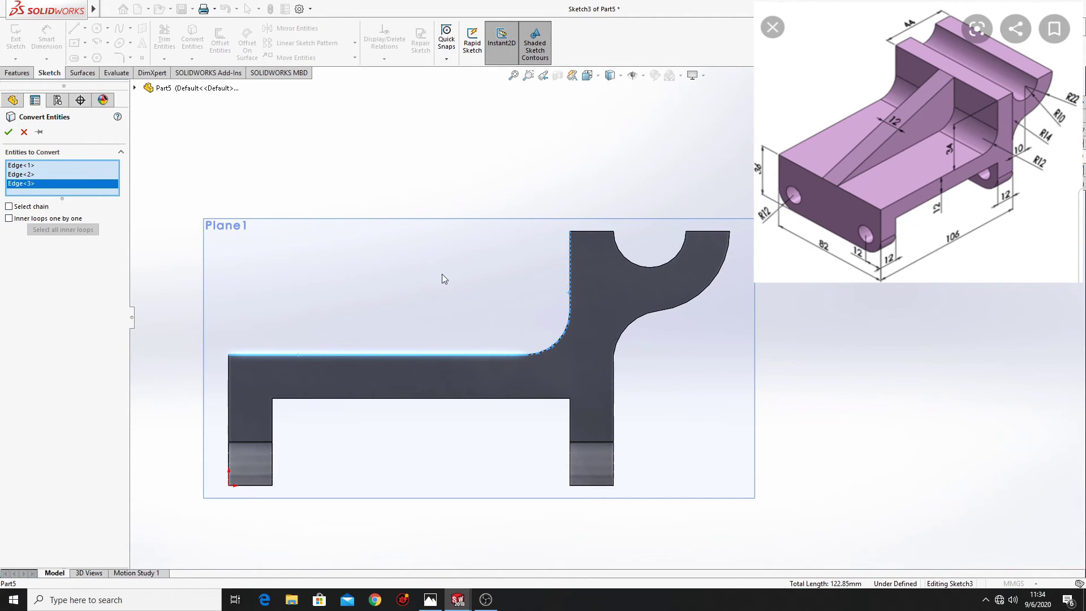
{"action": "left_click", "coordinate": [9, 132]}
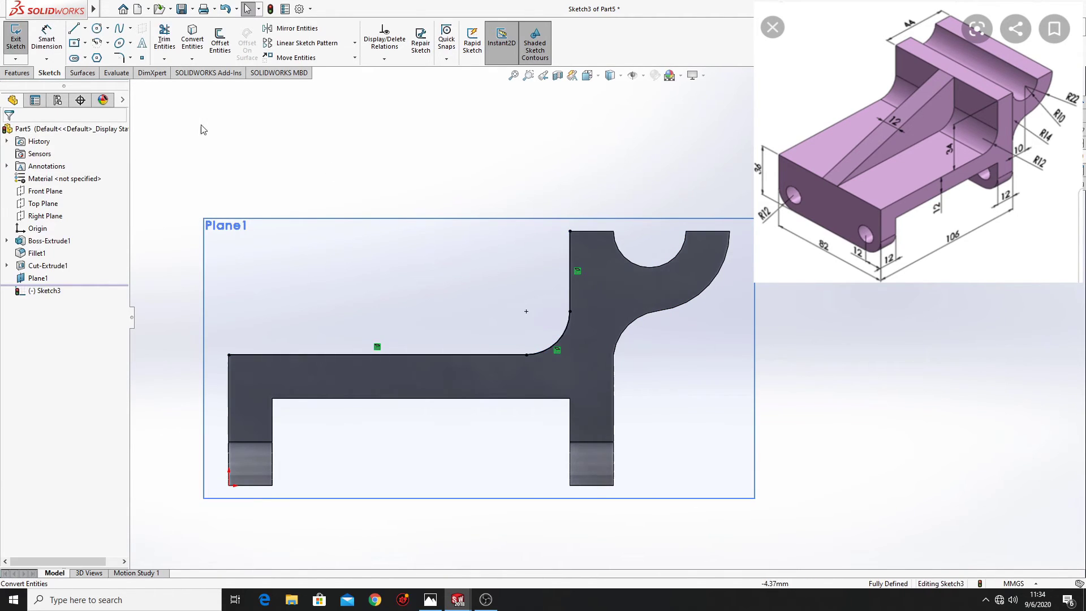
Draw a diagonal line from the wall top to the floor edge's end, closing the rib profile.
{"action": "left_click", "coordinate": [73, 29]}
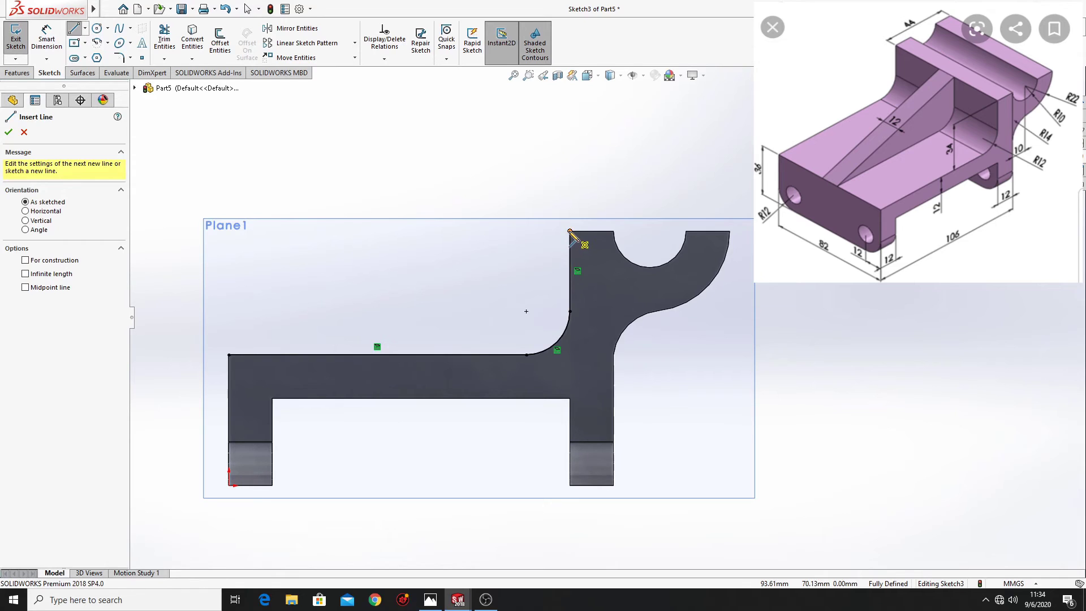
{"action": "left_click_drag", "start_coordinate": [570, 232], "coordinate": [229, 355]}
{"action": "right_click", "coordinate": [277, 270]}
{"action": "left_click", "coordinate": [283, 279]}
{"action": "left_click", "coordinate": [296, 279]}
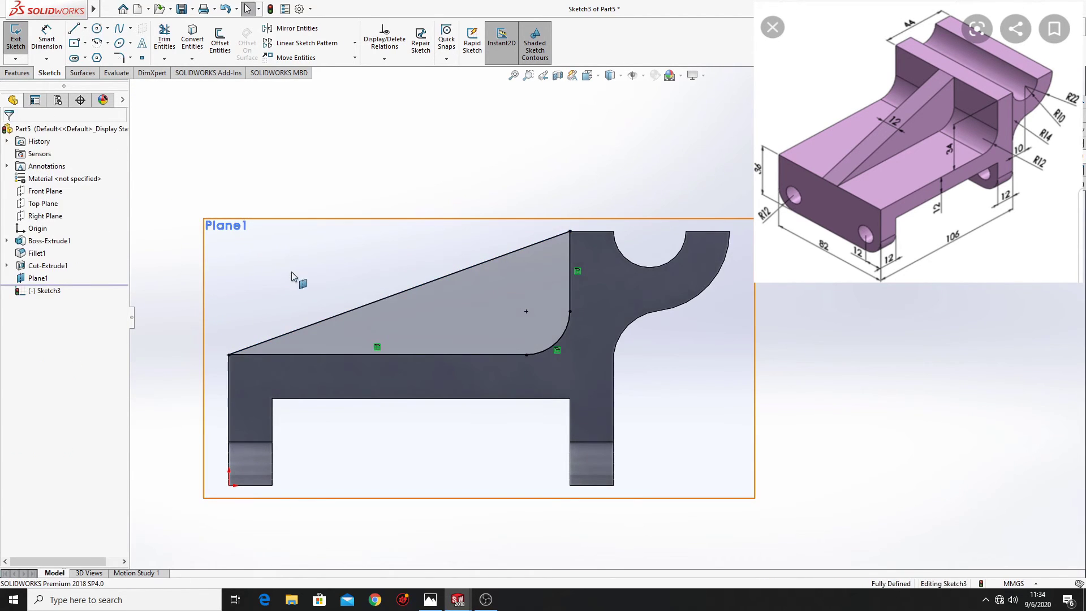
{"action": "mouse_move", "coordinate": [296, 279]}
{"action": "middle_mouse_down"}
{"action": "mouse_move", "coordinate": [328, 326]}
{"action": "mouse_move", "coordinate": [308, 323]}
{"action": "middle_mouse_up"}
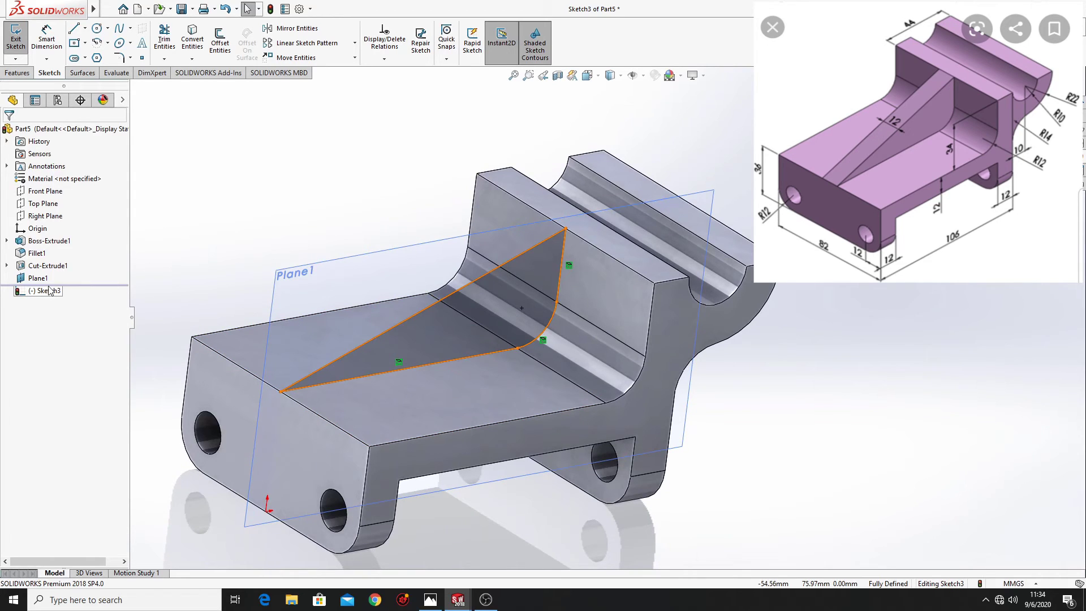
Extrude Sketch3 as a 12 mm Mid Plane boss to form the central rib.
{"action": "left_click", "coordinate": [18, 73]}
{"action": "left_click", "coordinate": [21, 41]}
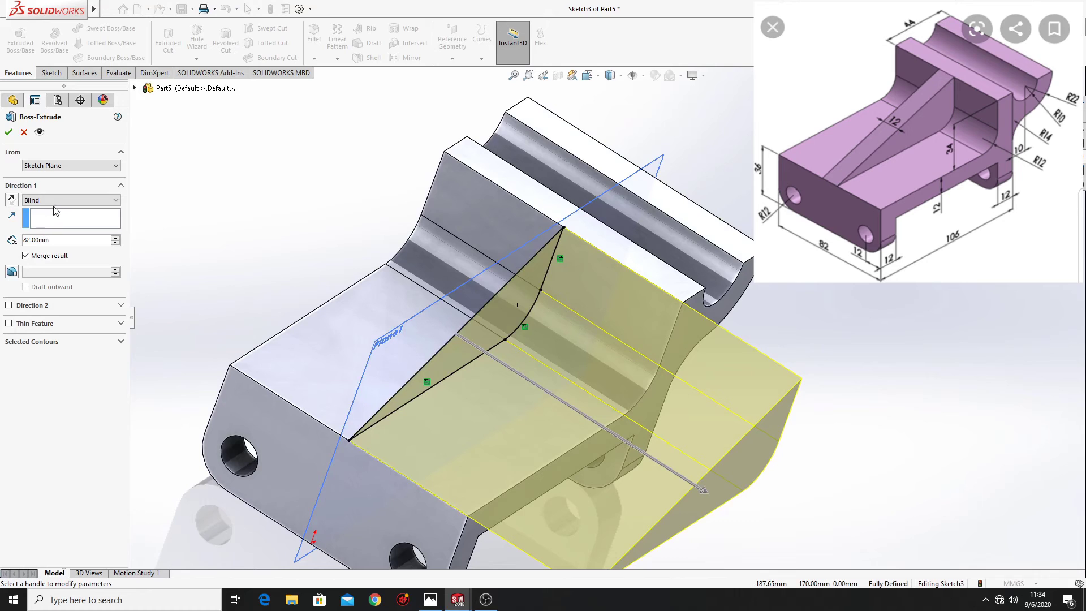
{"action": "left_click", "coordinate": [67, 200]}
{"action": "left_click", "coordinate": [51, 257]}
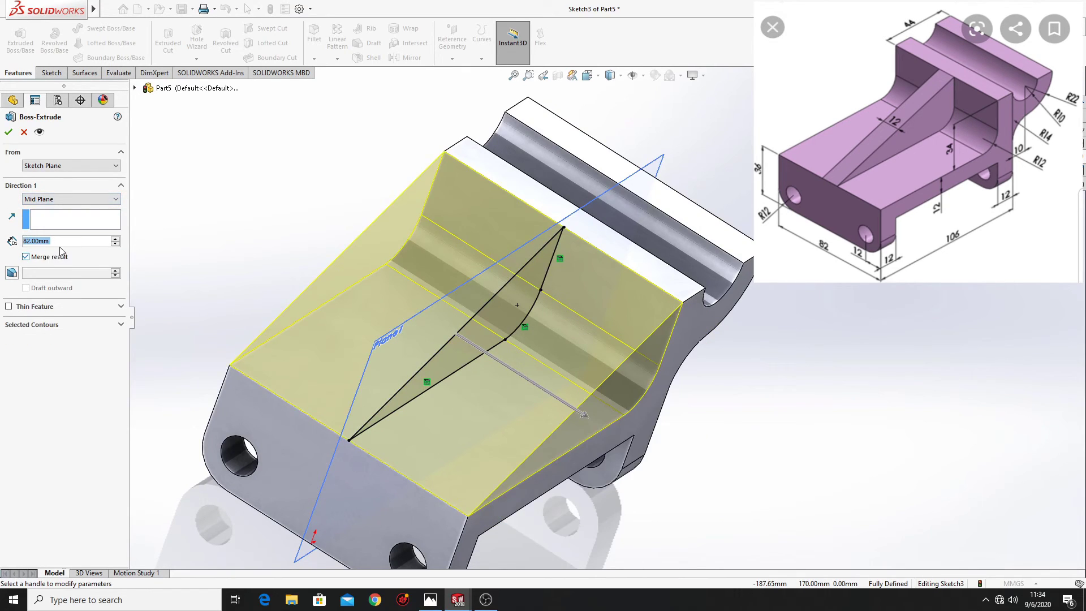
{"action": "type", "text": "12"}
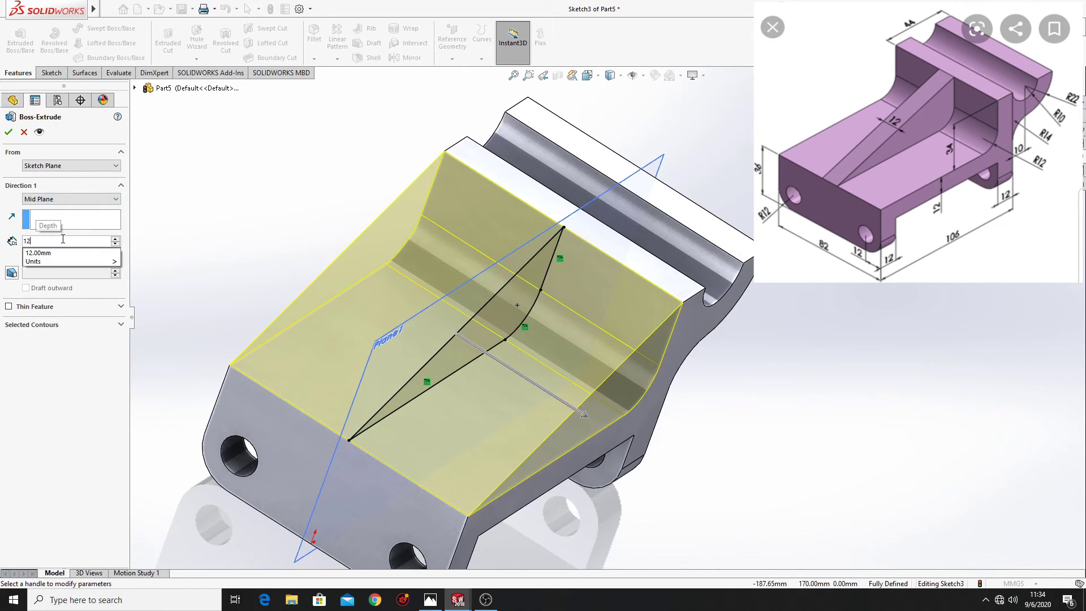
{"action": "left_click", "coordinate": [60, 253]}
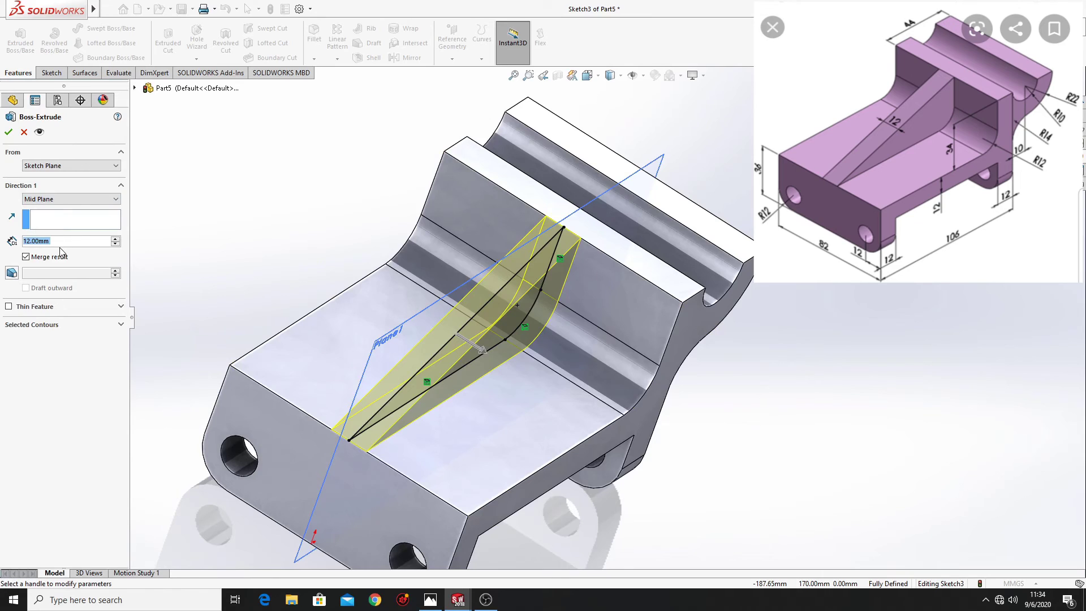
{"action": "left_click", "coordinate": [9, 133]}
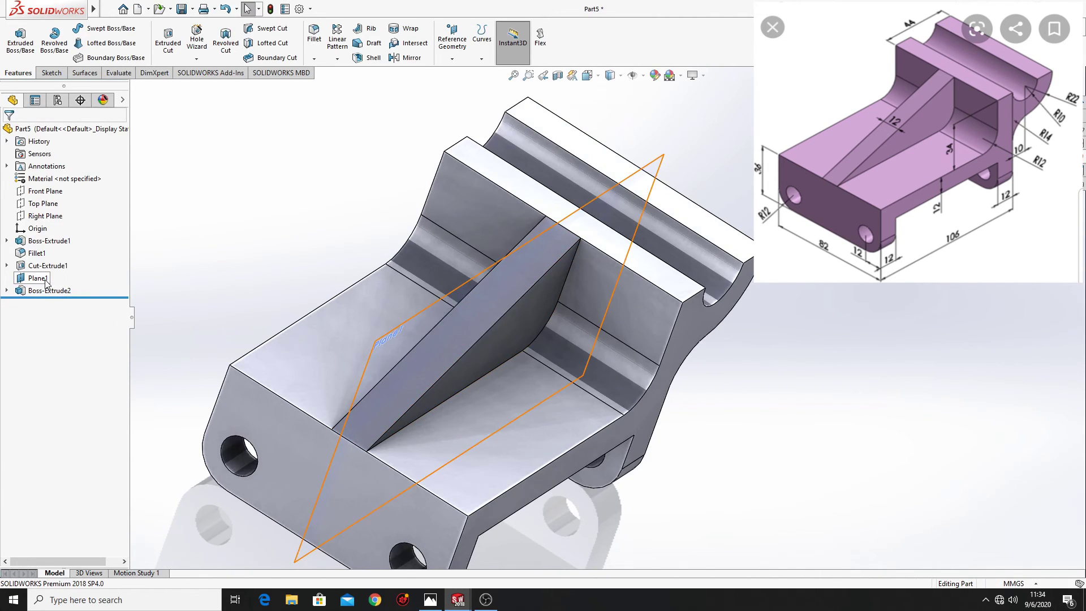
Hide Plane1 in the FeatureManager tree to reveal the bracket and its rib.
{"action": "right_click", "coordinate": [47, 282]}
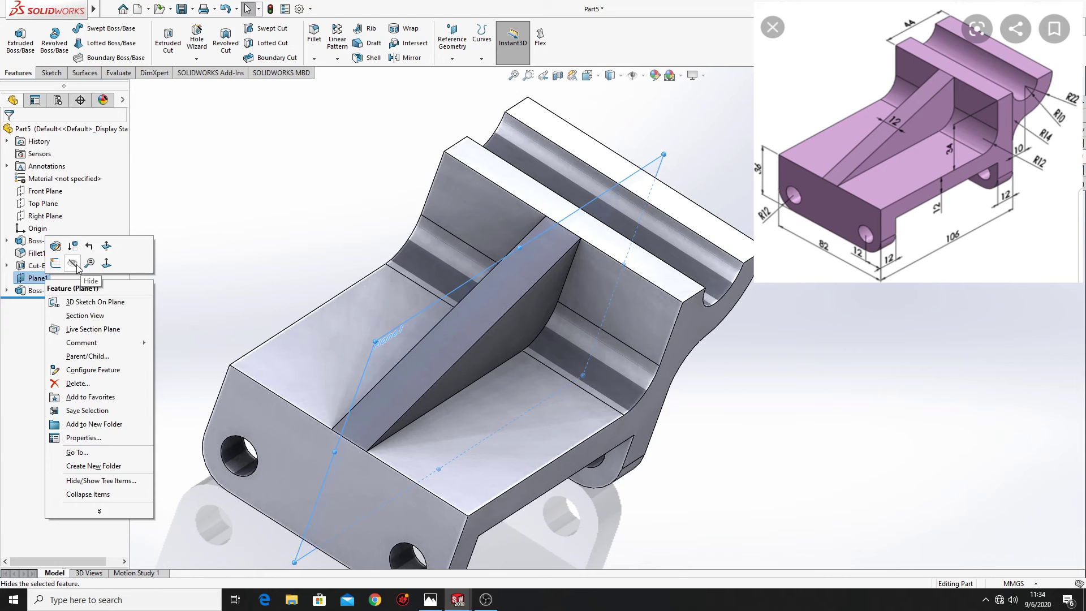
{"action": "left_click", "coordinate": [73, 264]}
{"action": "middle_click_drag", "start_coordinate": [219, 275], "coordinate": [388, 381]}
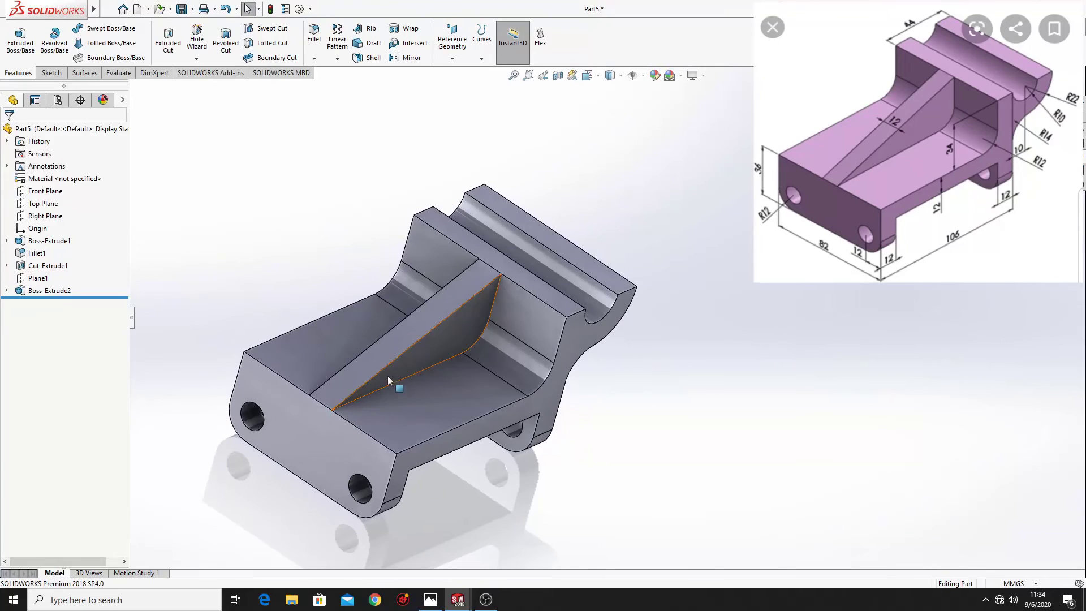
Apply the pink swatch (RGB 255, 128, 255) as the whole body's appearance.
{"action": "right_click", "coordinate": [429, 342]}
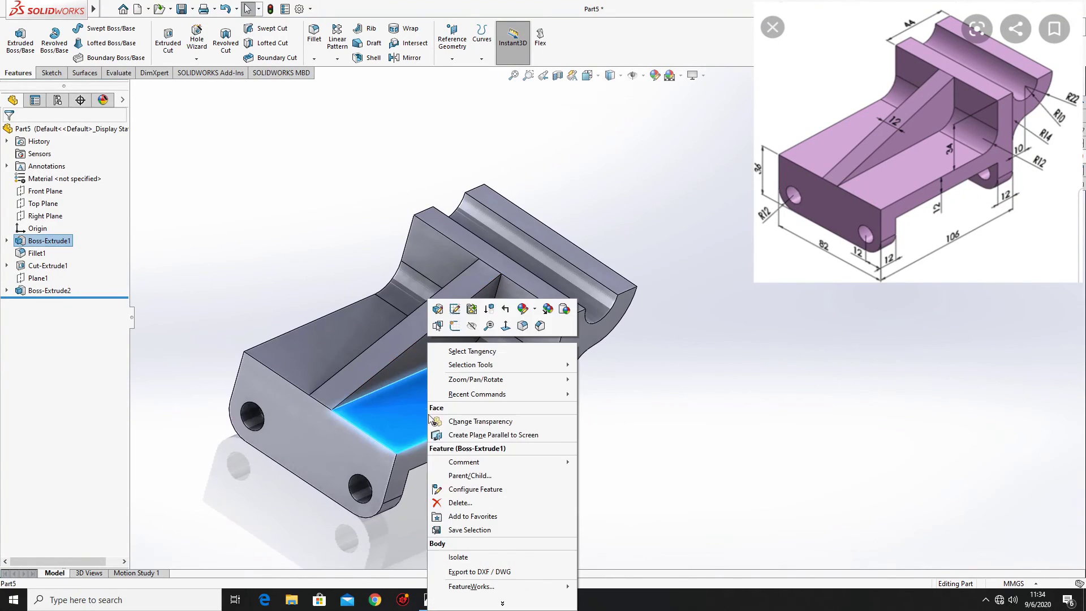
{"action": "left_click", "coordinate": [521, 309]}
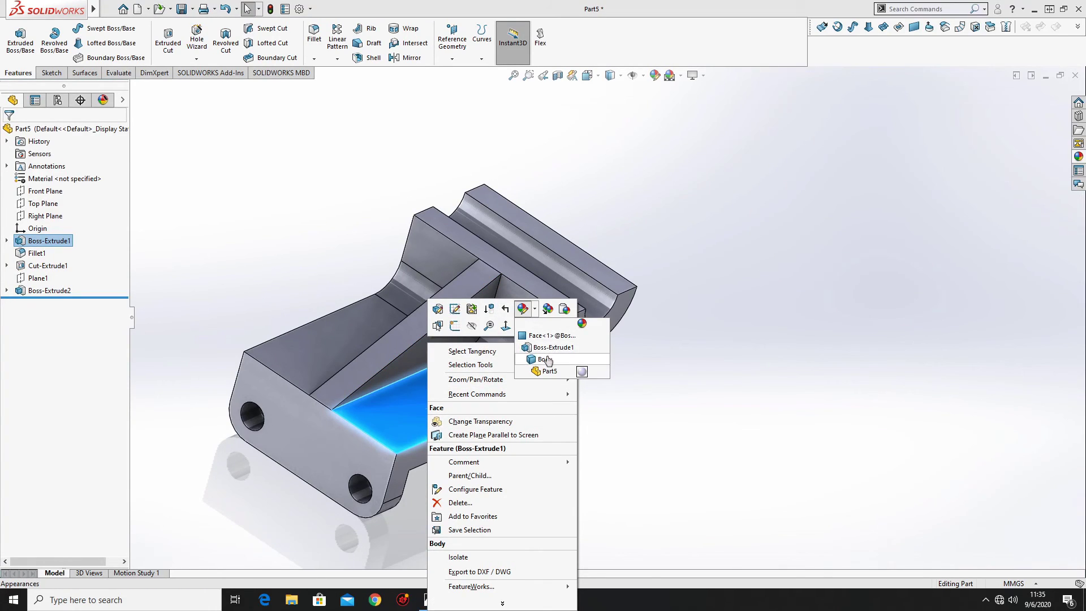
{"action": "left_click", "coordinate": [544, 358]}
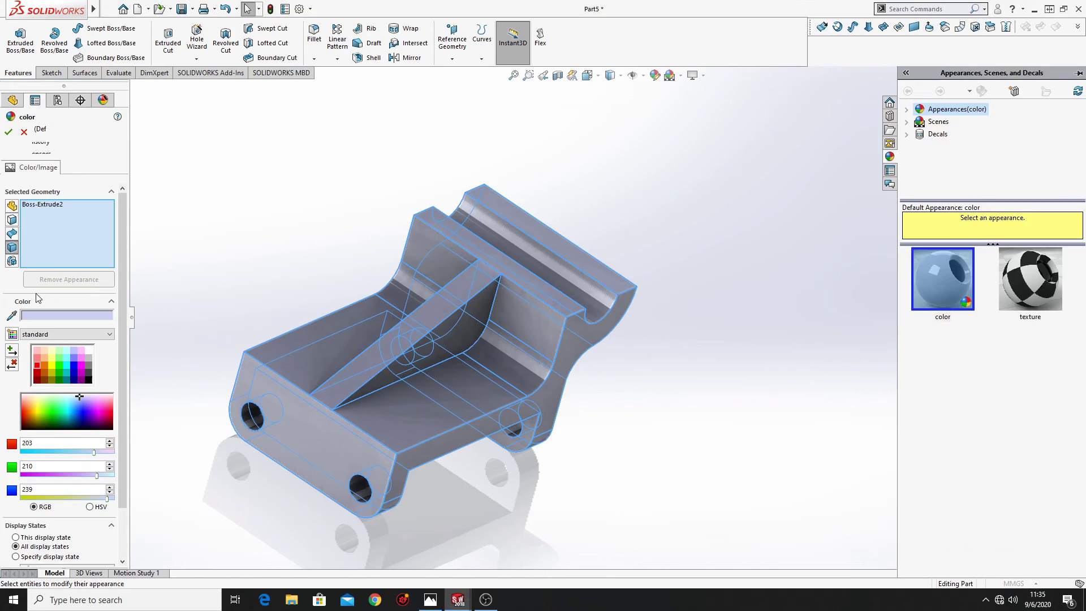
{"action": "left_click", "coordinate": [81, 358]}
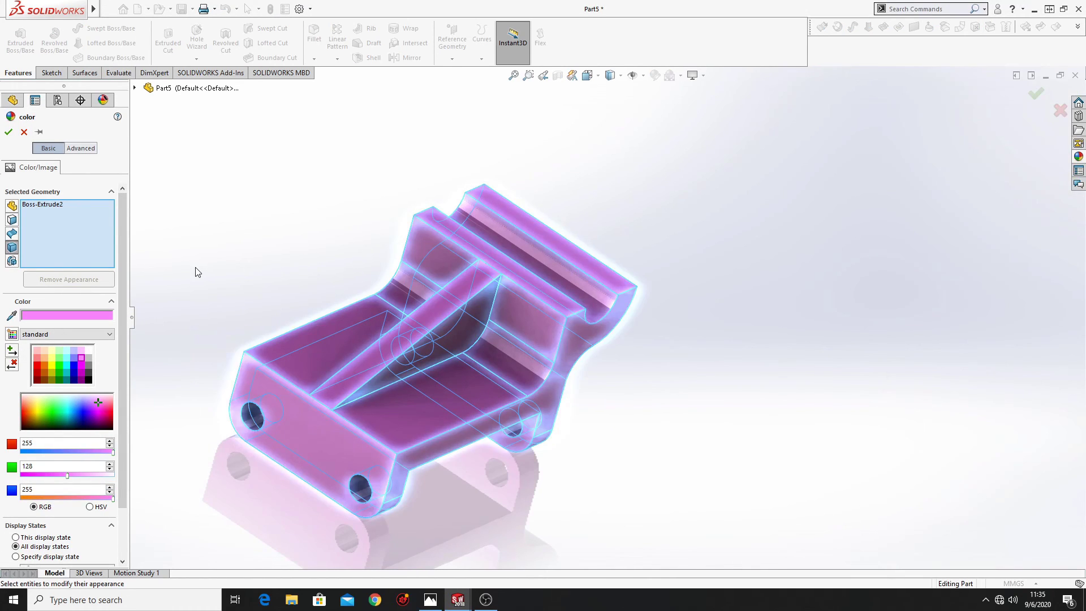
{"action": "left_click", "coordinate": [8, 133]}
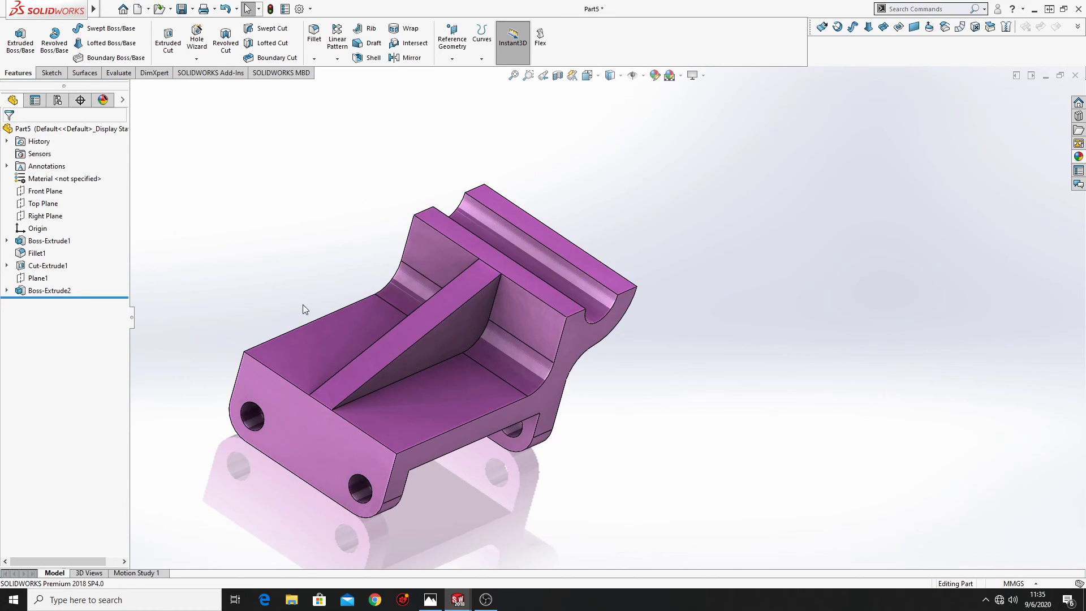
{"action": "mouse_move", "coordinate": [303, 305]}
{"action": "middle_mouse_down"}
{"action": "mouse_move", "coordinate": [267, 317]}
{"action": "mouse_move", "coordinate": [296, 359]}
{"action": "mouse_move", "coordinate": [259, 375]}
{"action": "mouse_move", "coordinate": [273, 369]}
{"action": "middle_mouse_up"}
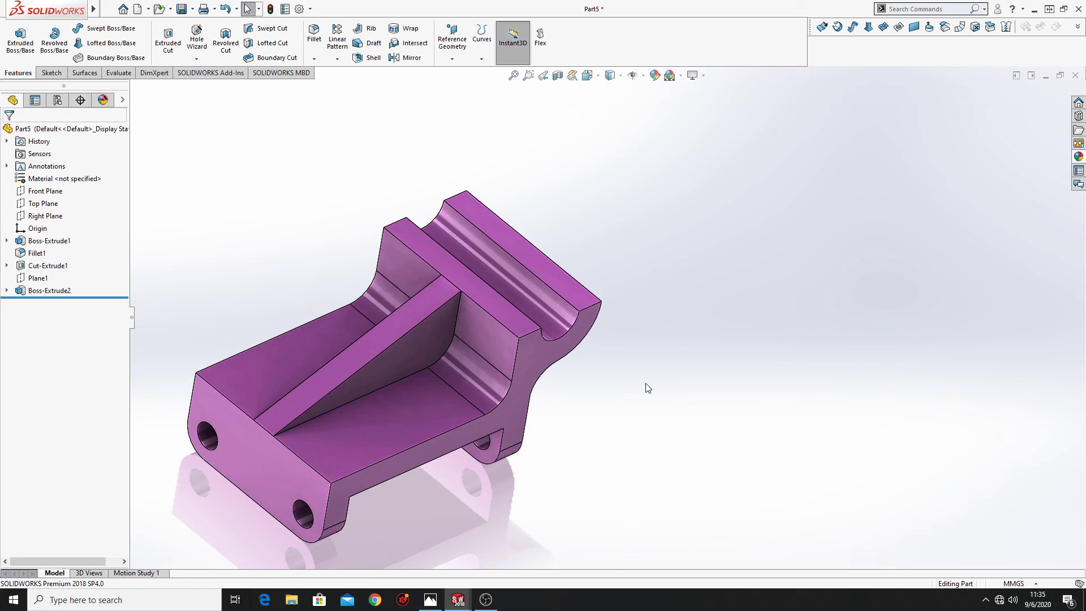